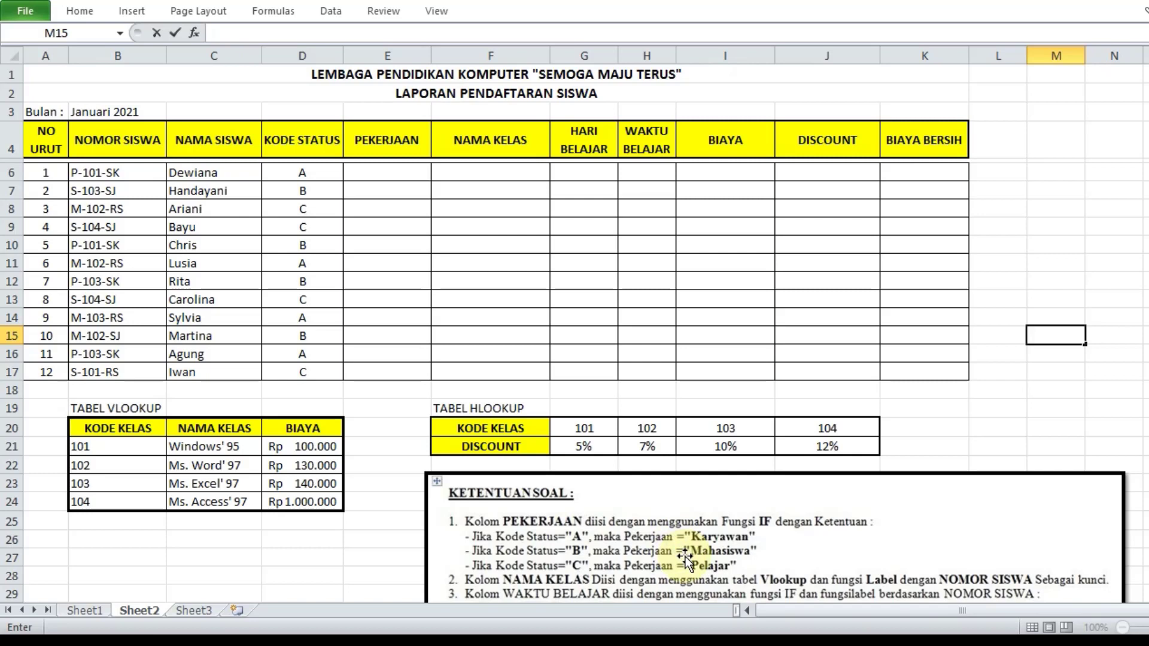
Step: Move the KETENTUAN SOAL picture up to show all its rules, and start an IF formula in E6 testing D6="A"
left_click_drag(685, 557, 681, 411)
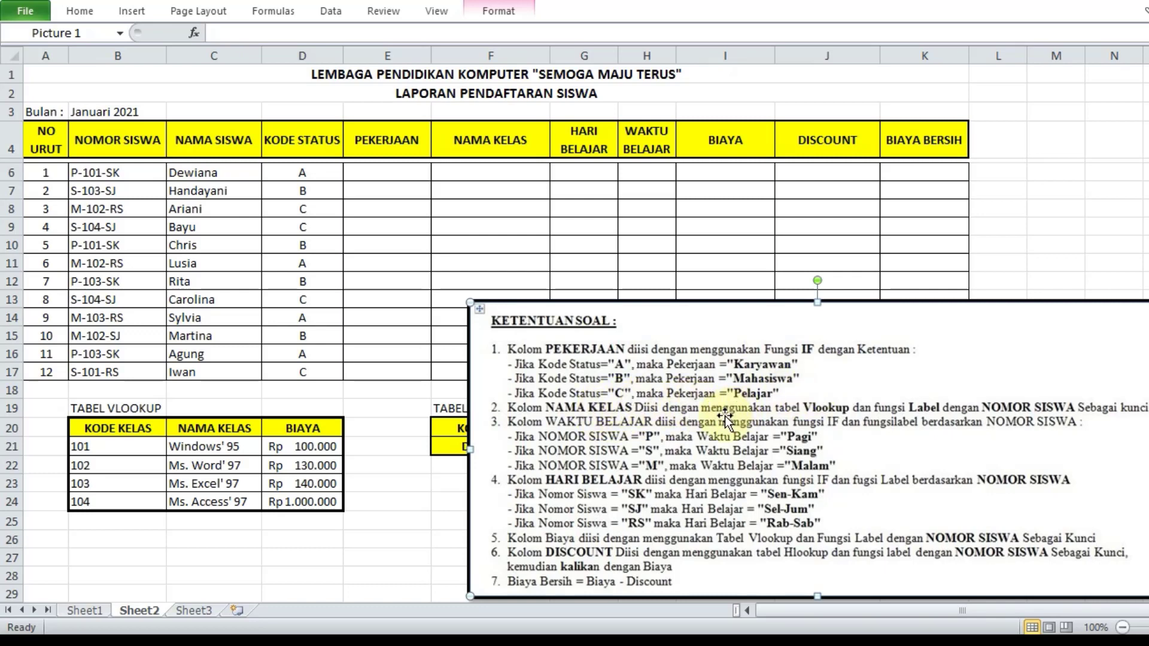
left_click(396, 174)
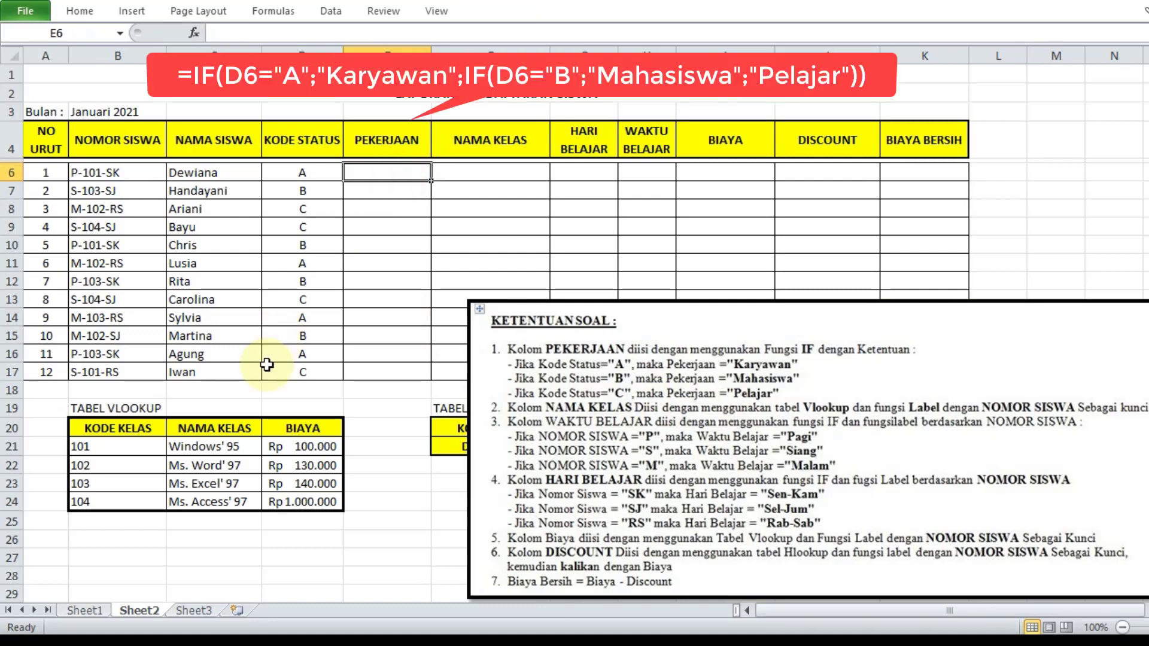
type("=")
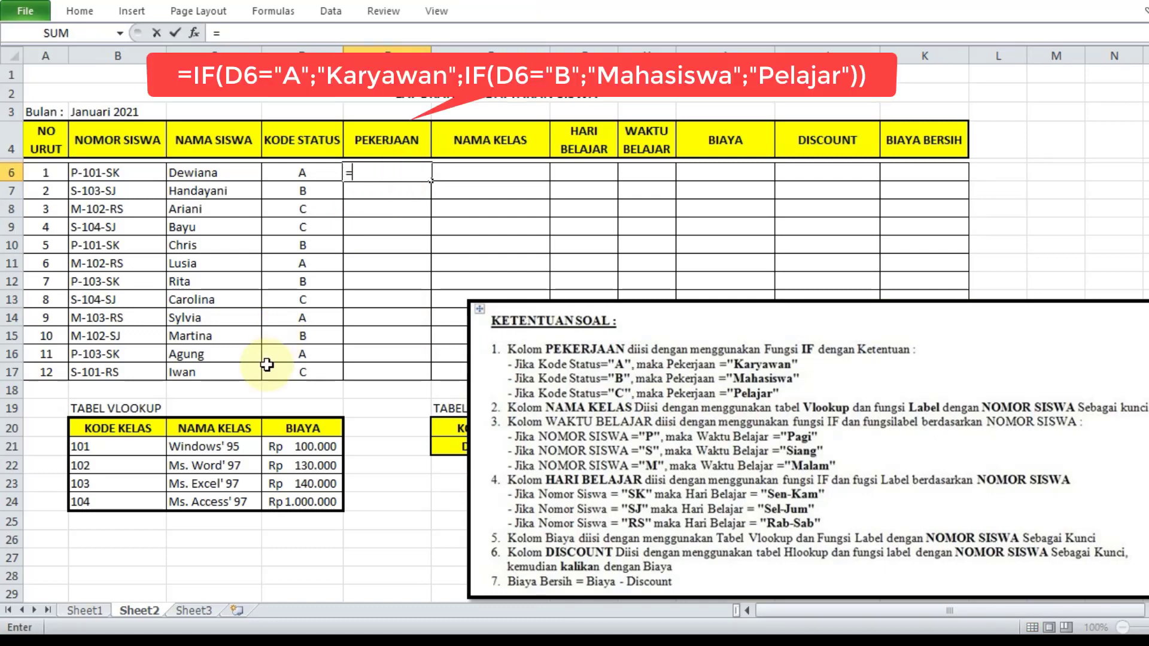
type("if")
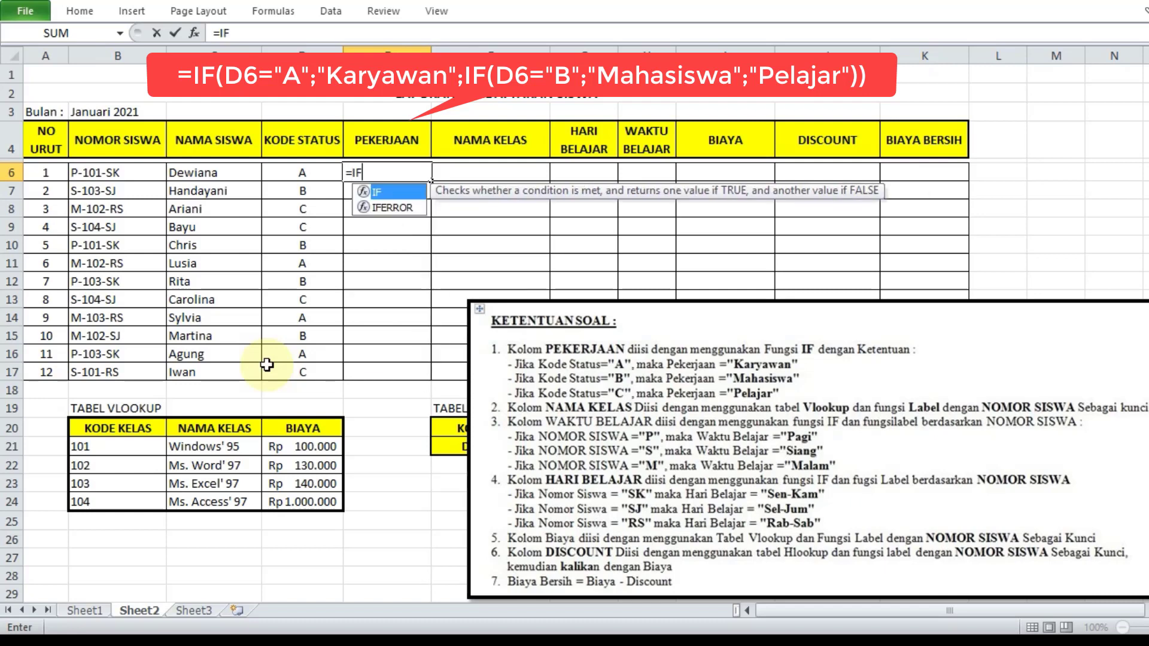
key("Tab")
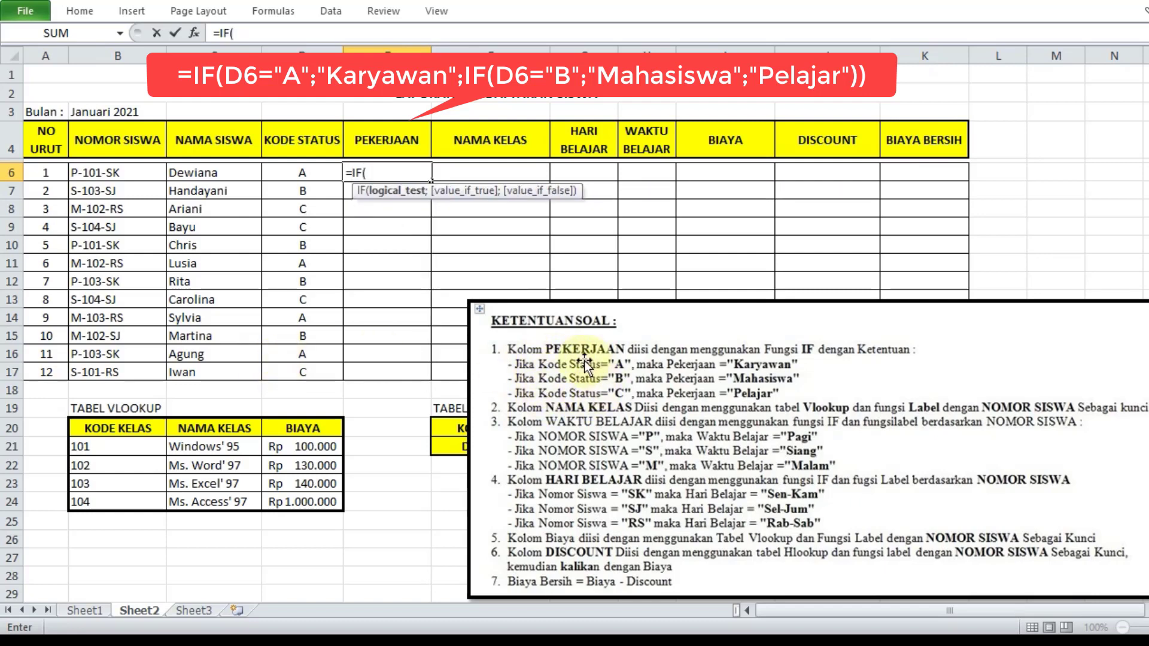
left_click(314, 172)
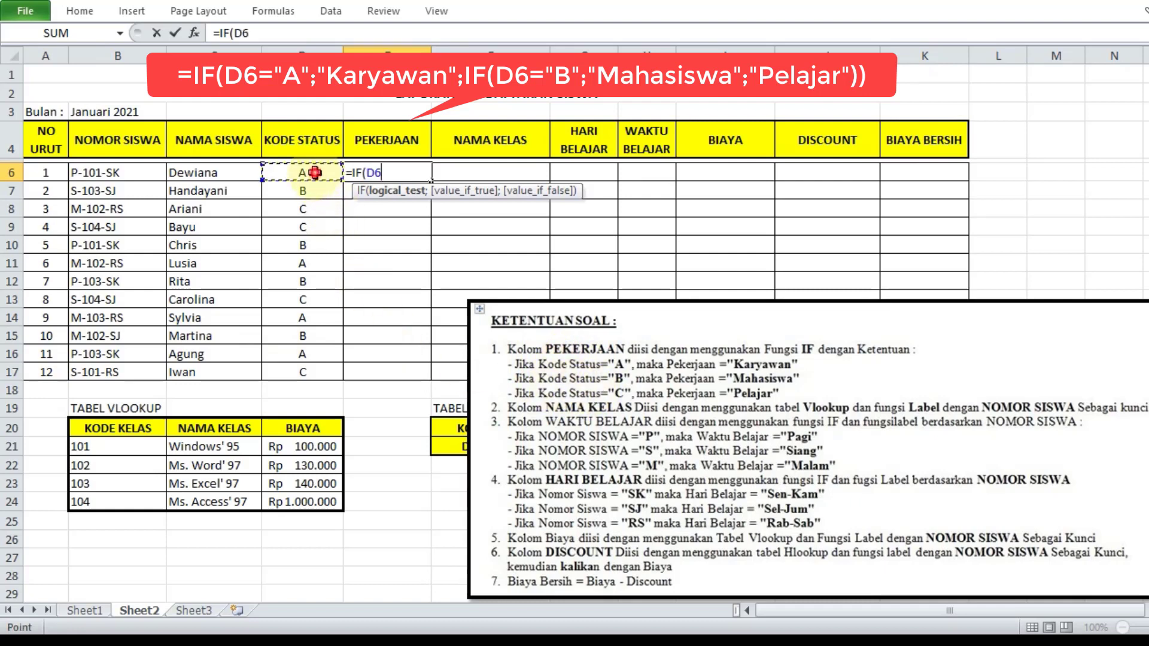
type("=")
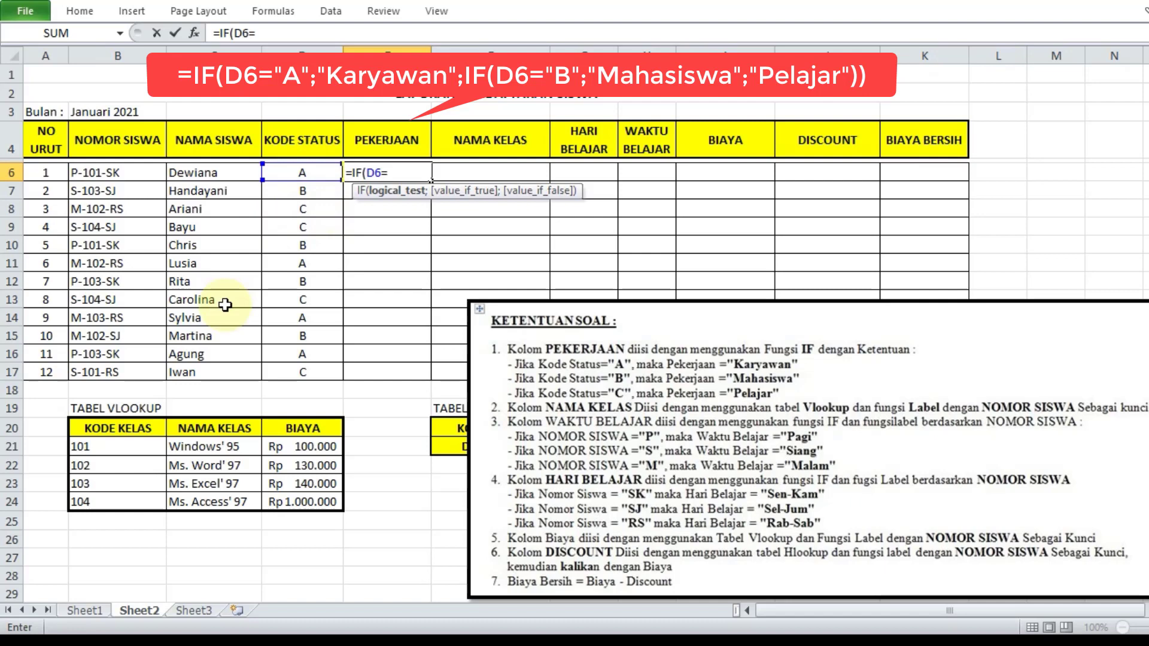
type("\"A")
type(";")
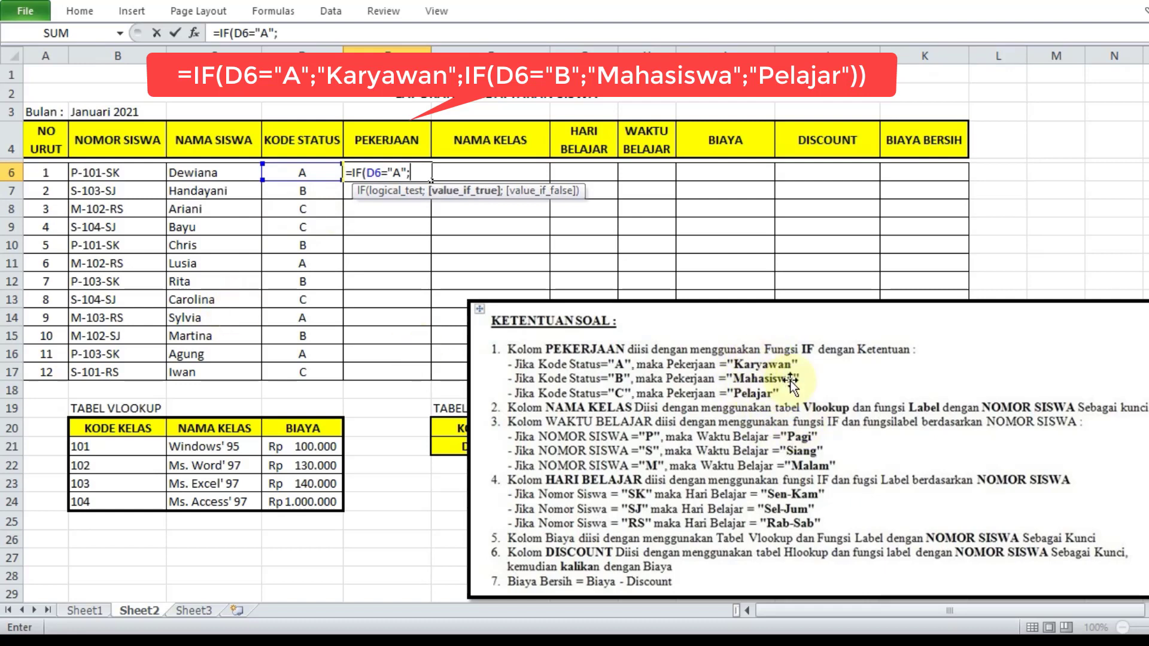
Step: Enter "Karyawan", with a capital K, as the value-if-true of the IF formula in E6
type("\"")
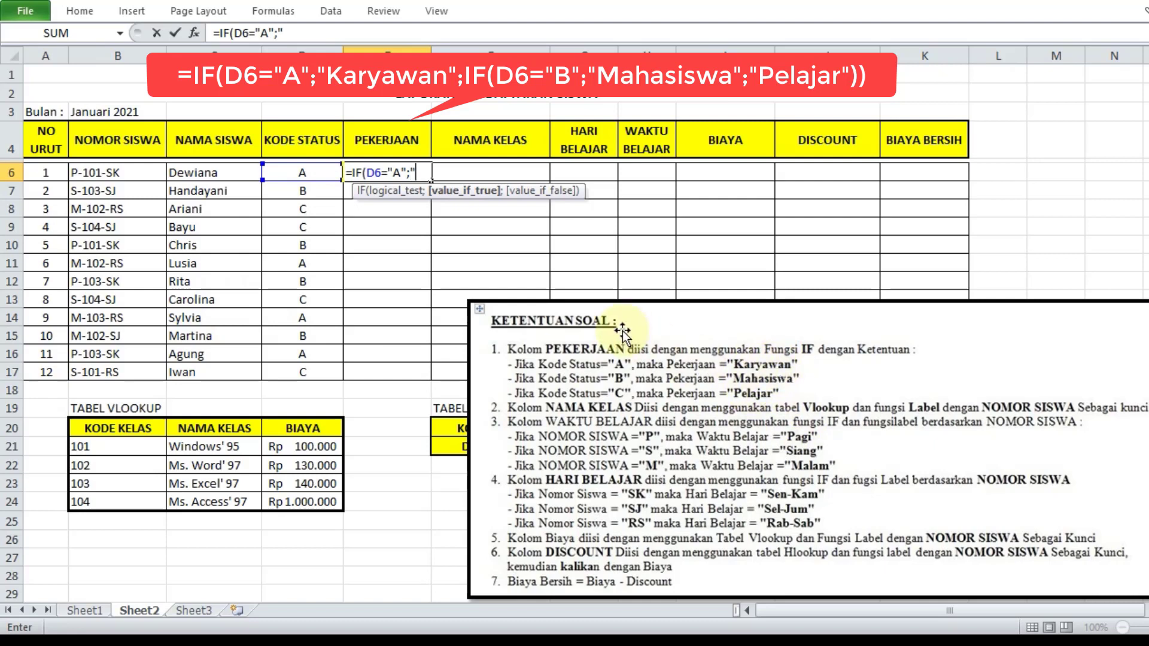
type("karyawan")
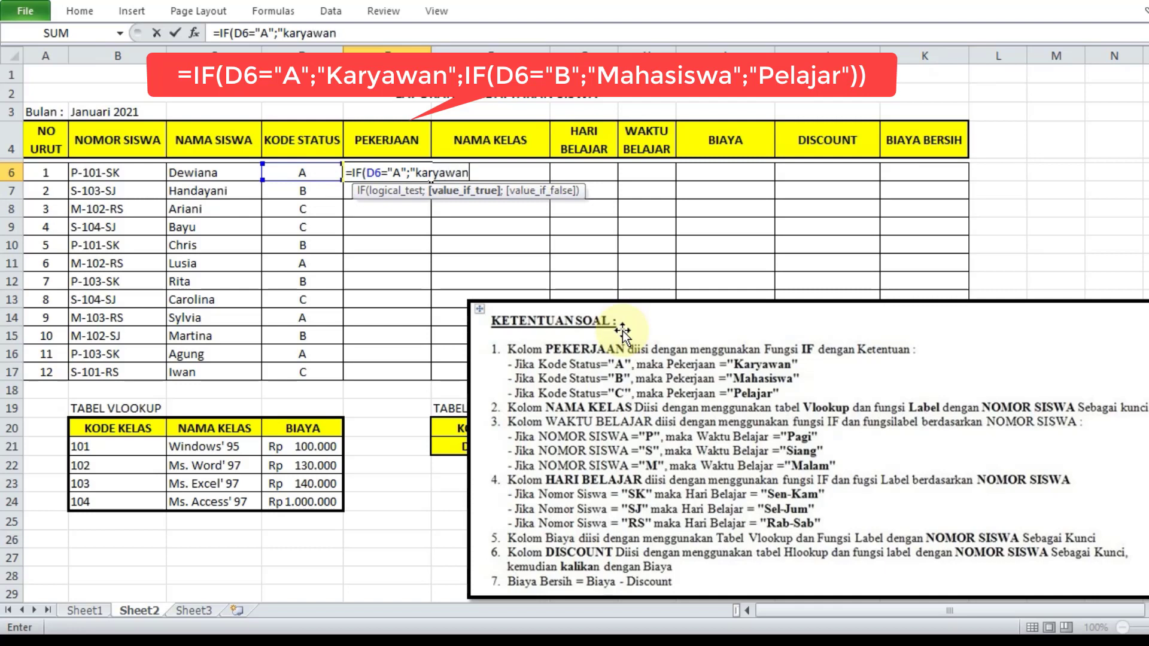
type("\"")
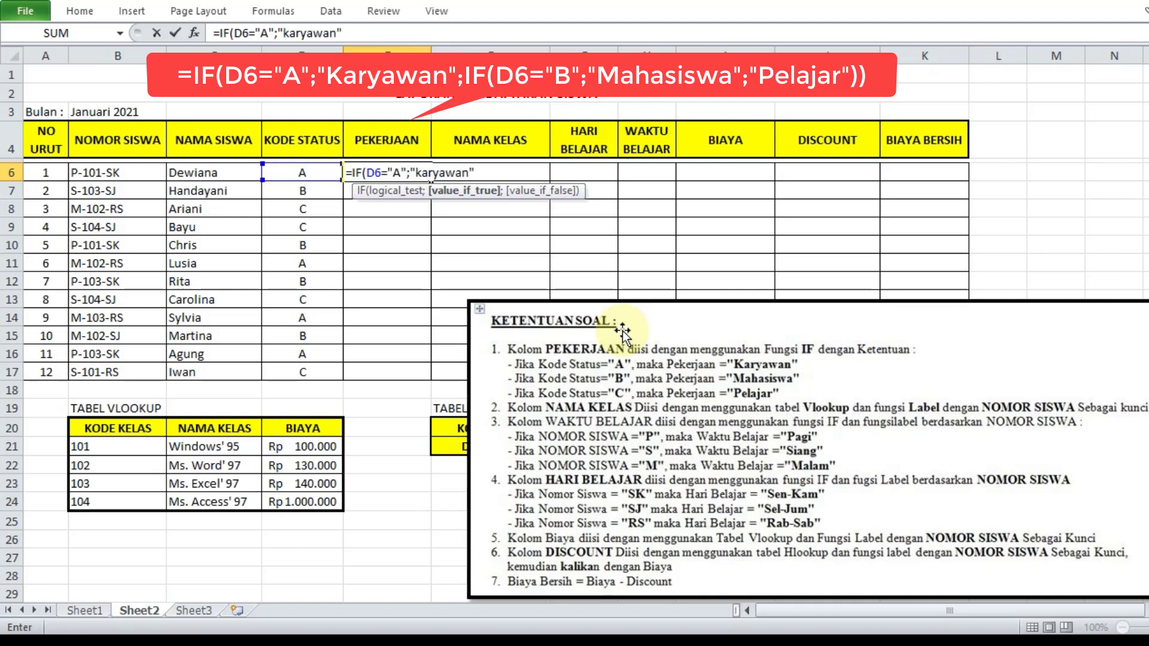
left_click(425, 172)
key("BackSpace")
type("K")
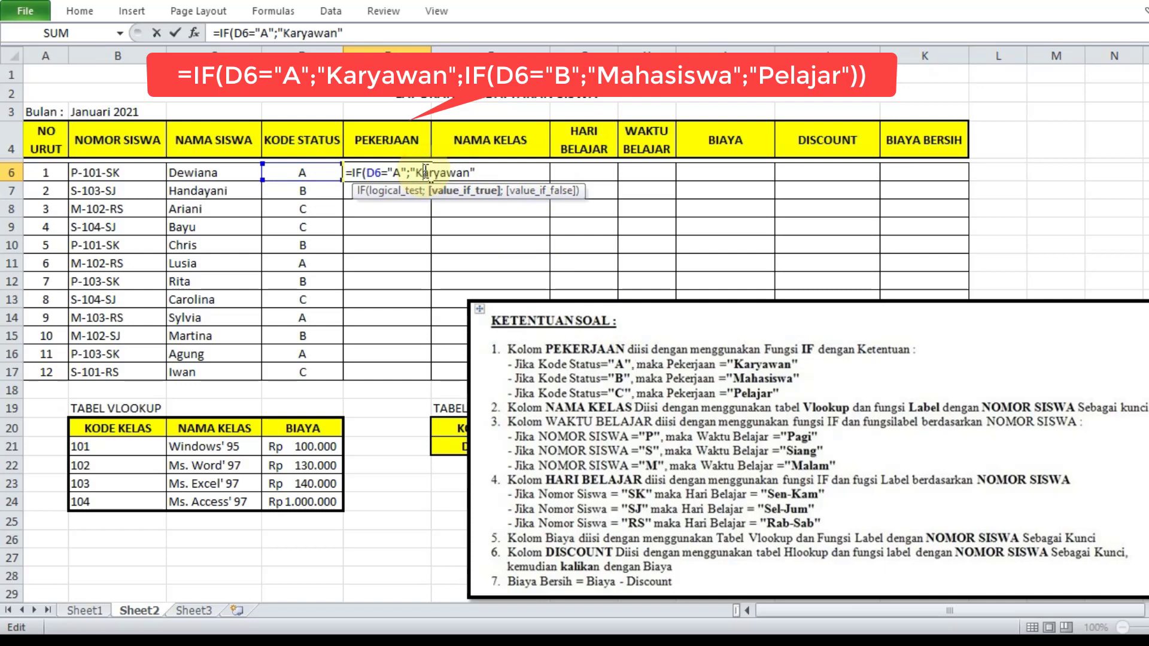
left_click(501, 174)
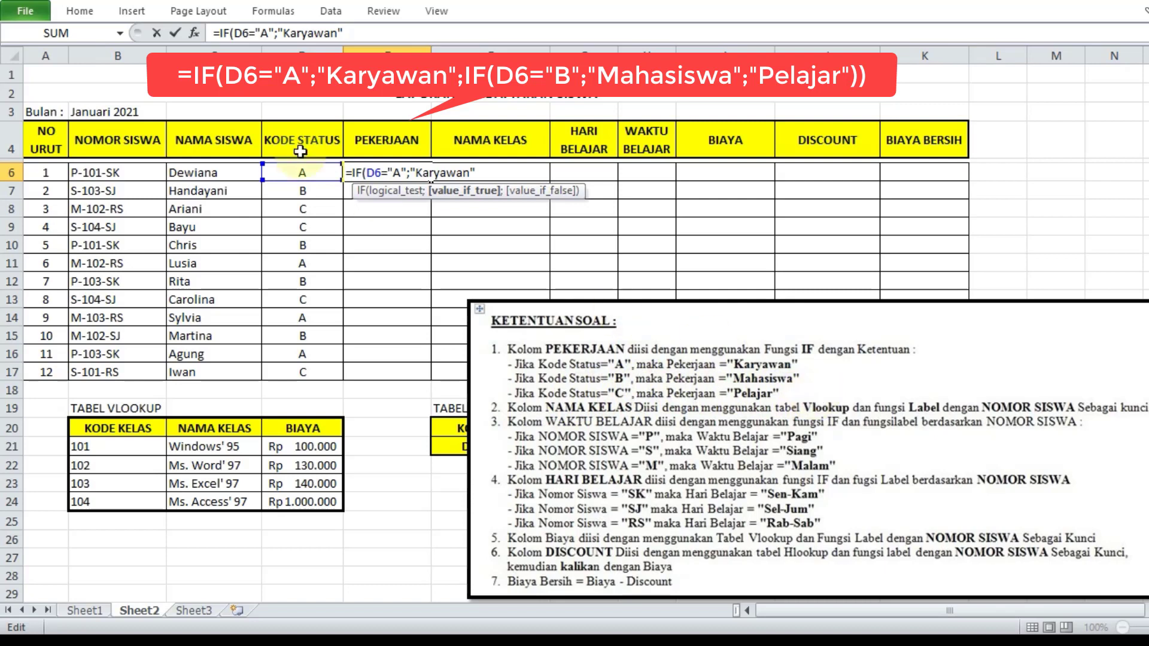
Step: Add a nested IF to the E6 formula that returns "Mahasiswa" when D6="B"
type(";")
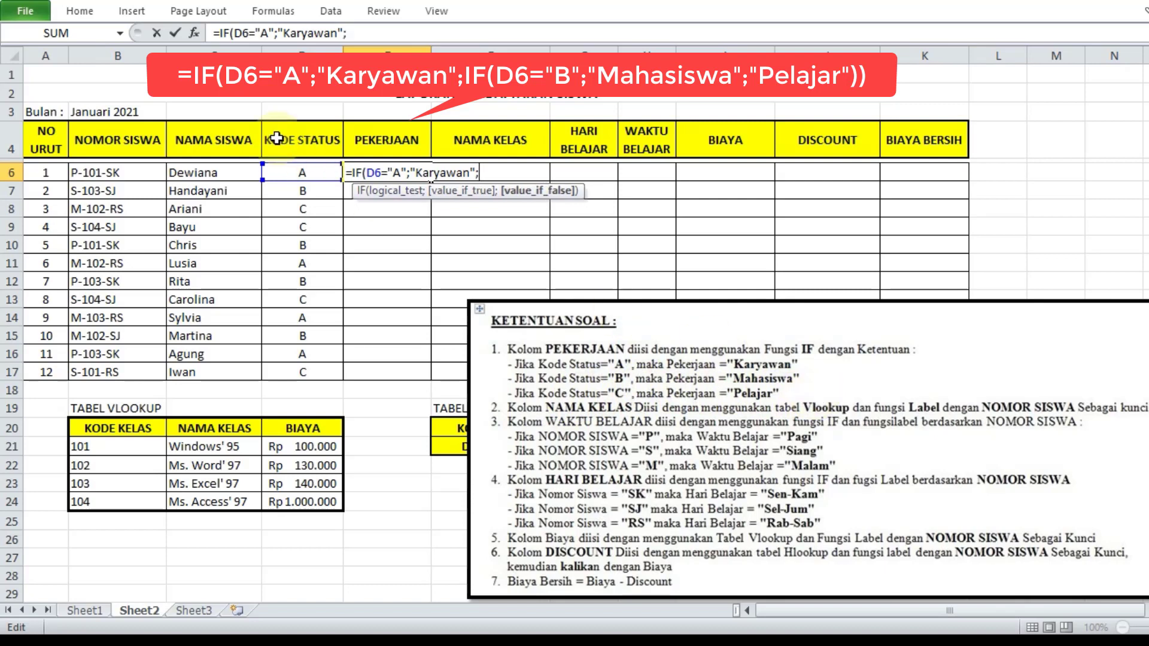
type("IF")
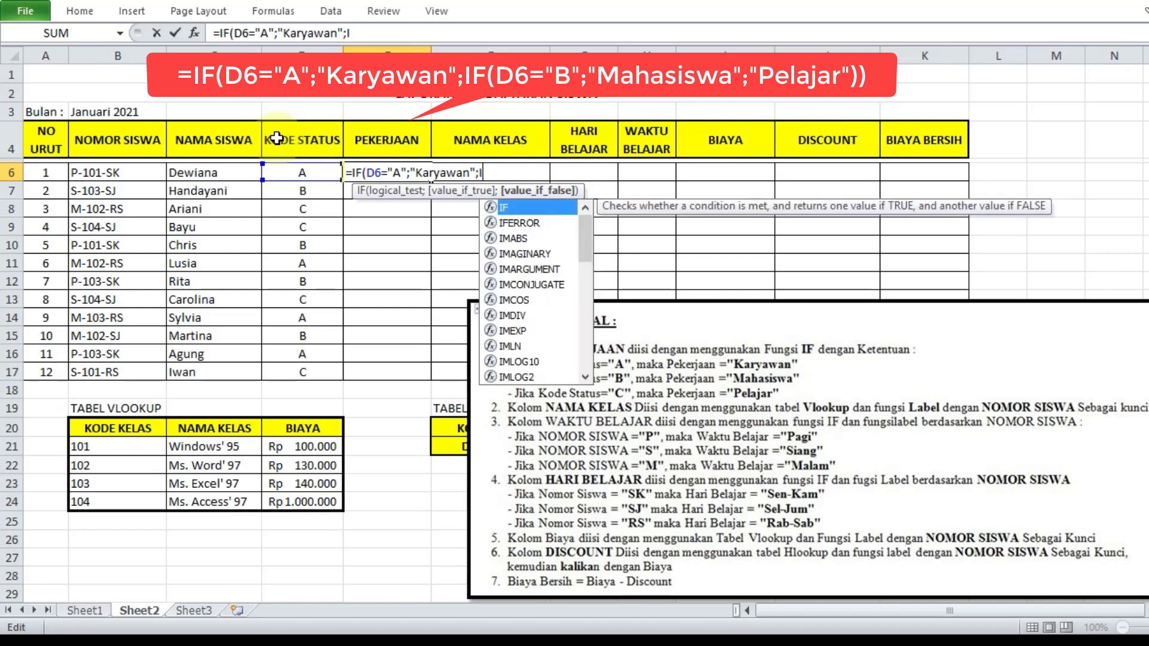
type("(")
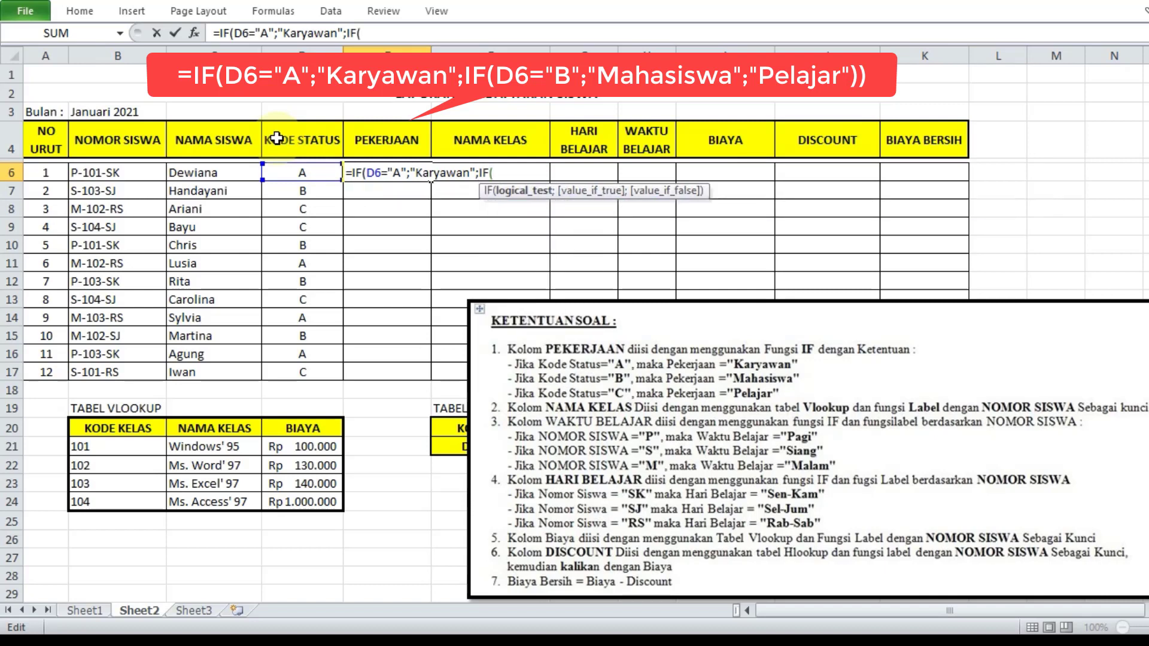
left_click(289, 169)
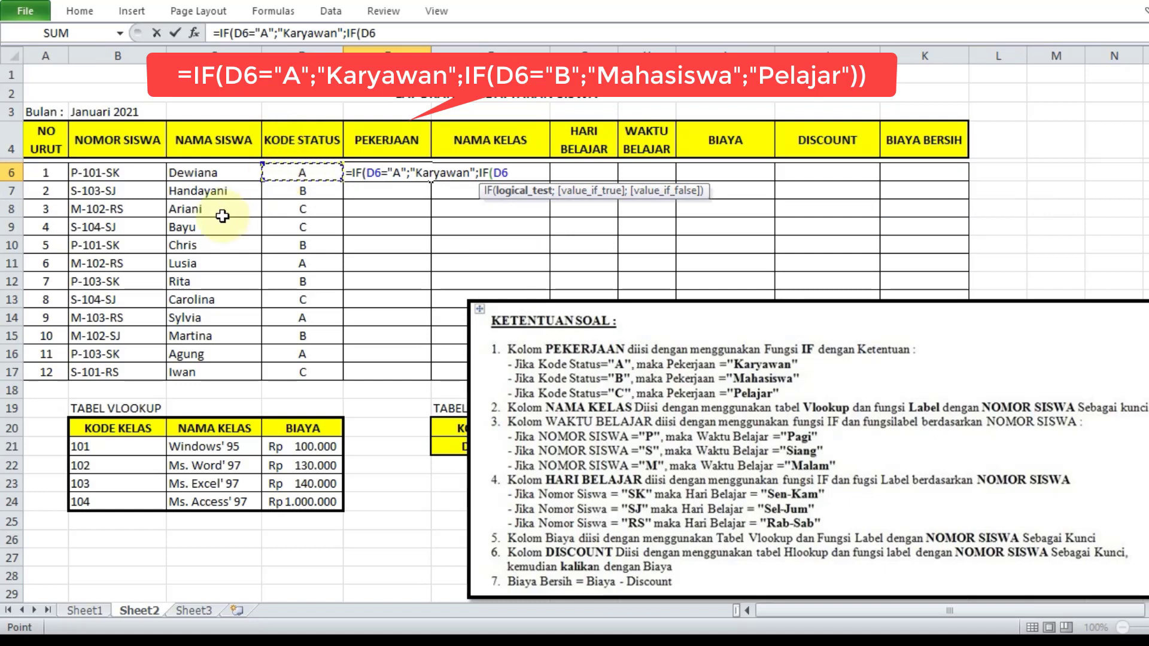
type("=\"B\";")
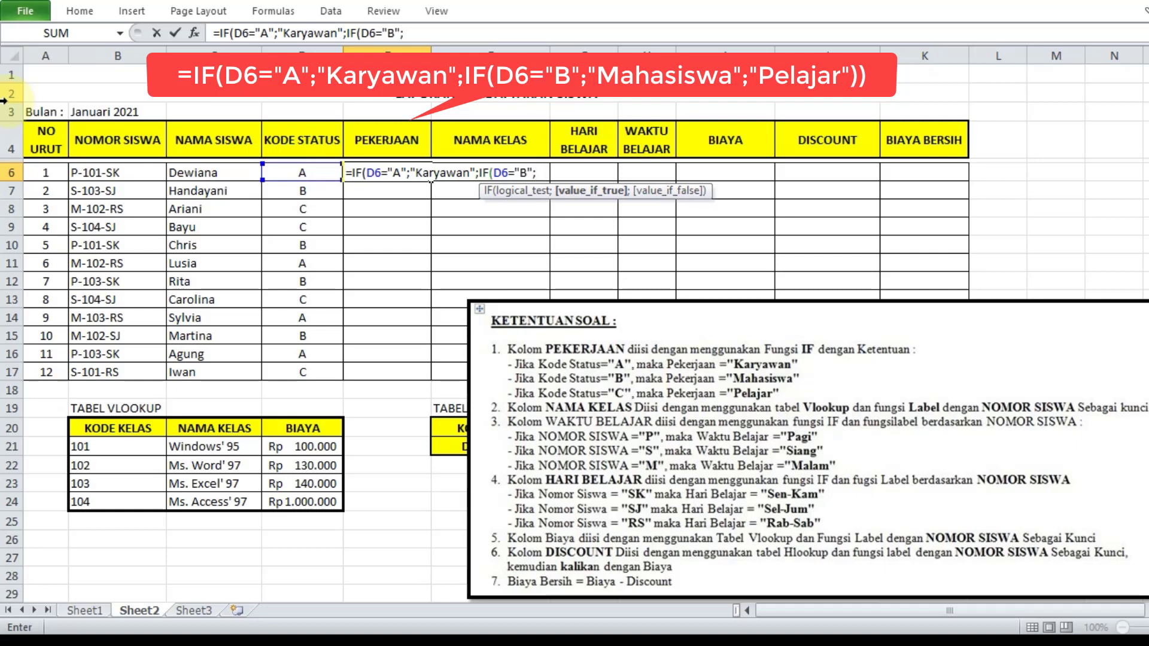
type("\"Mahasisw")
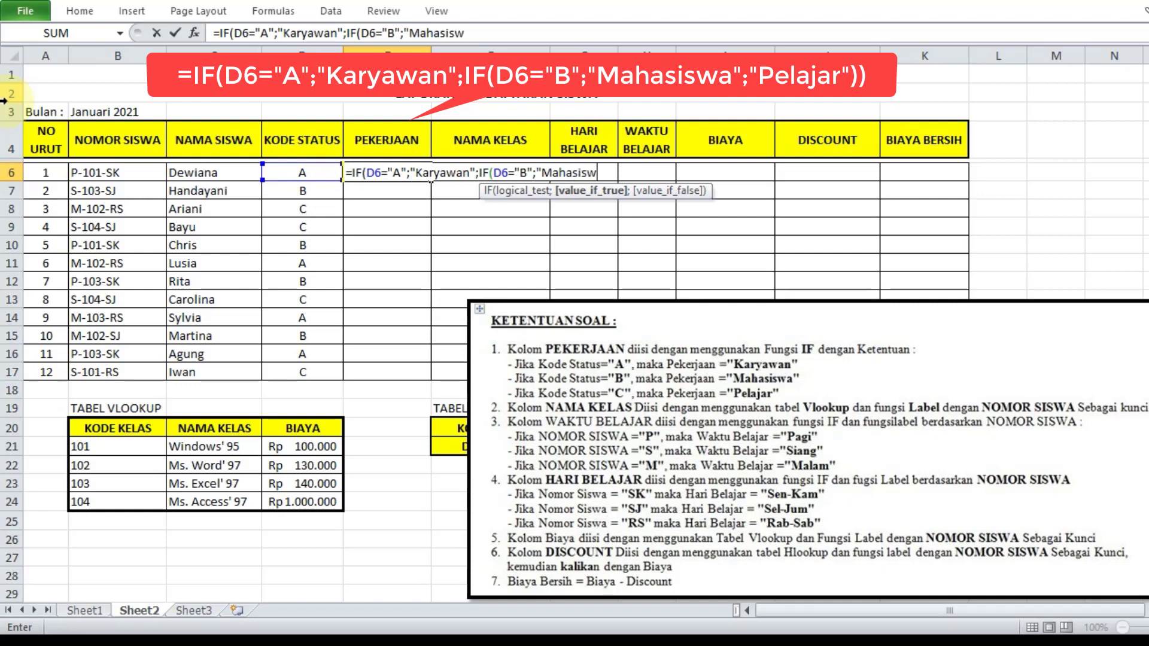
type("a\";")
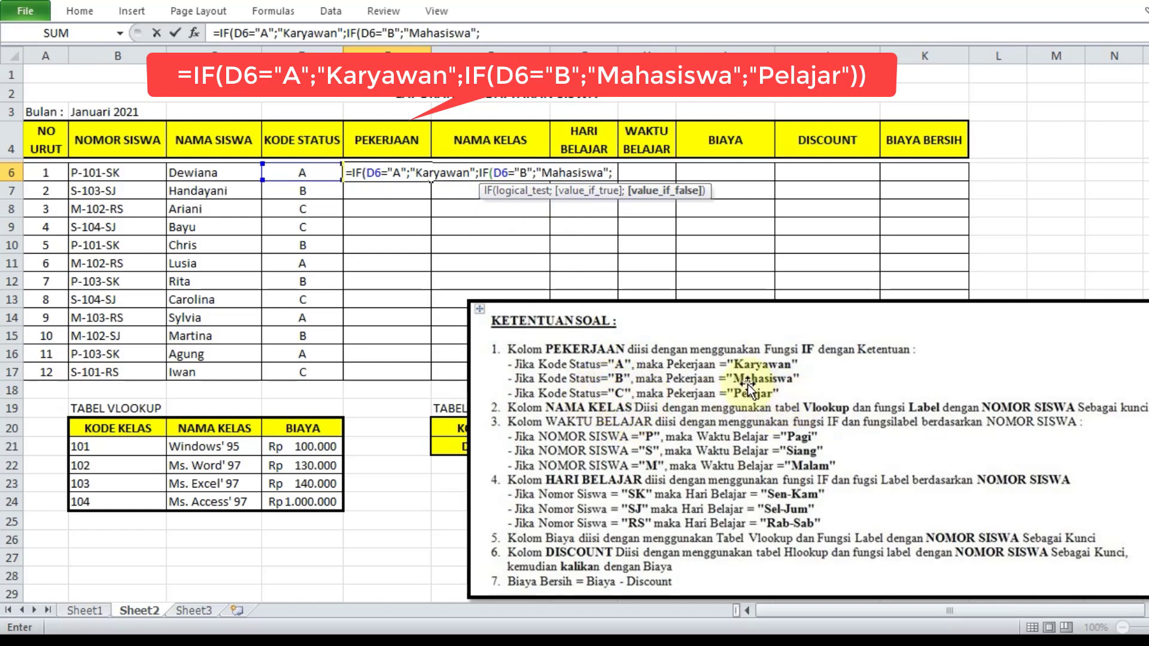
Step: Complete the E6 formula with "Pelajar" as the fallback value, and fill it down the PEKERJAAN column to E17
type("\"")
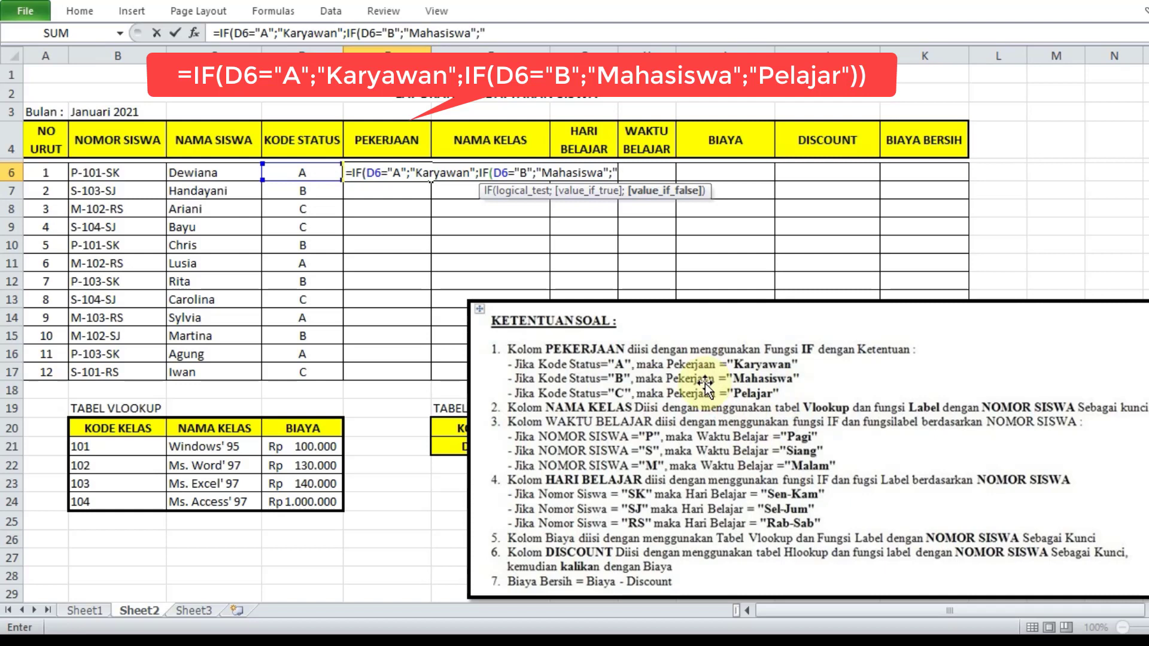
type("Pelajar\"")
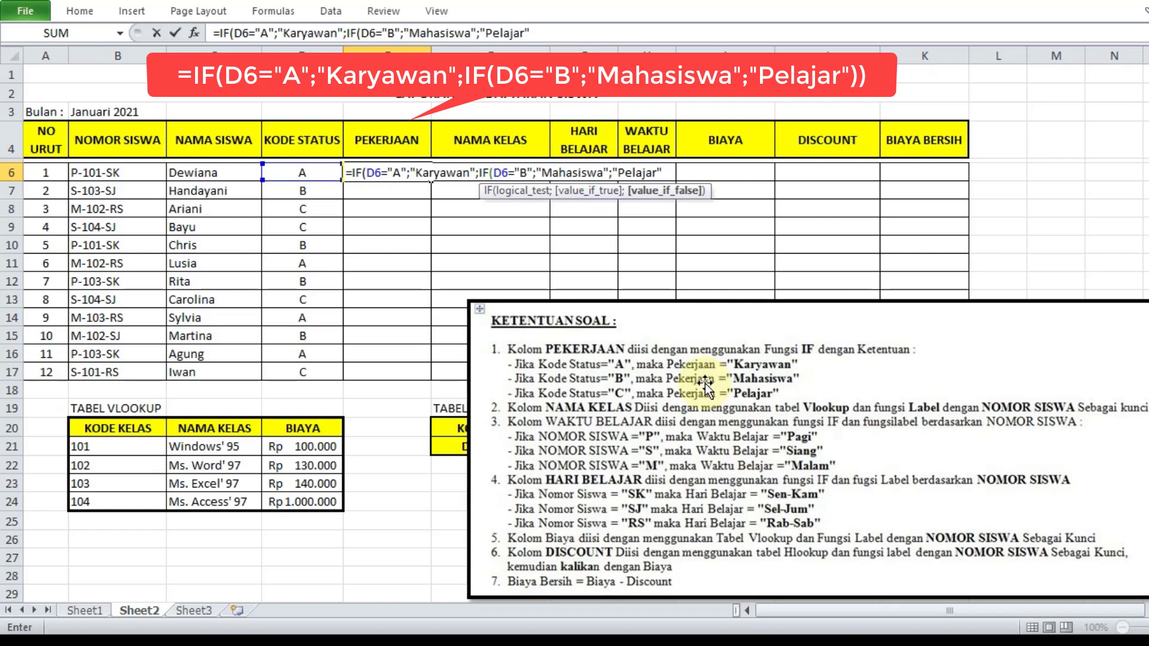
type("))")
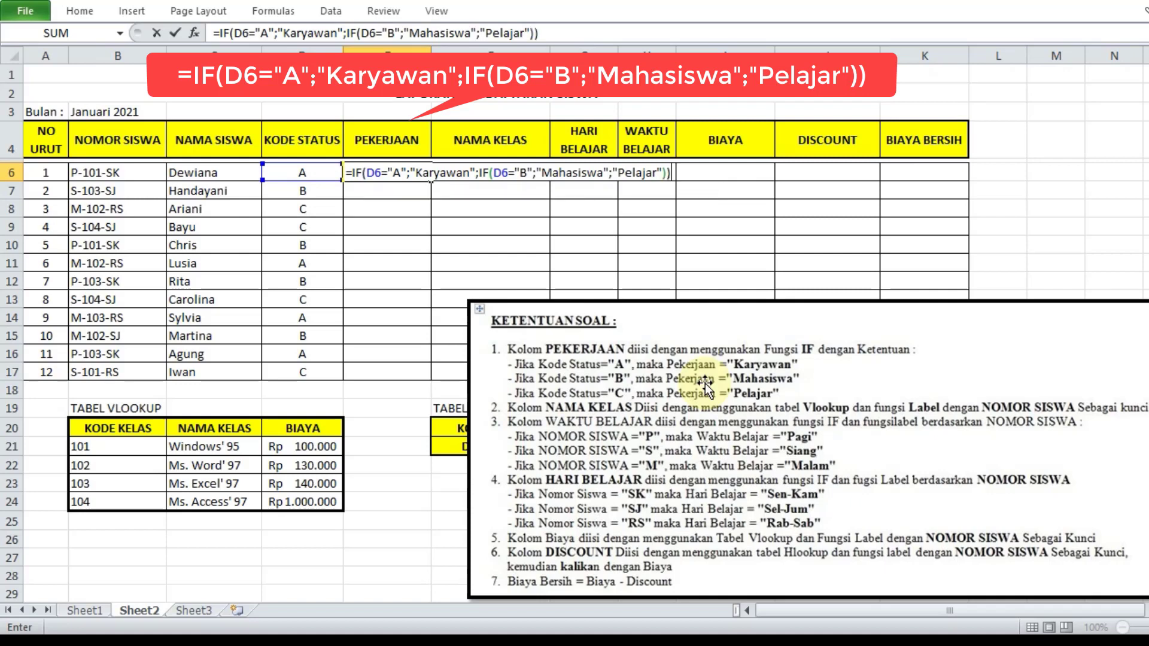
key("Return")
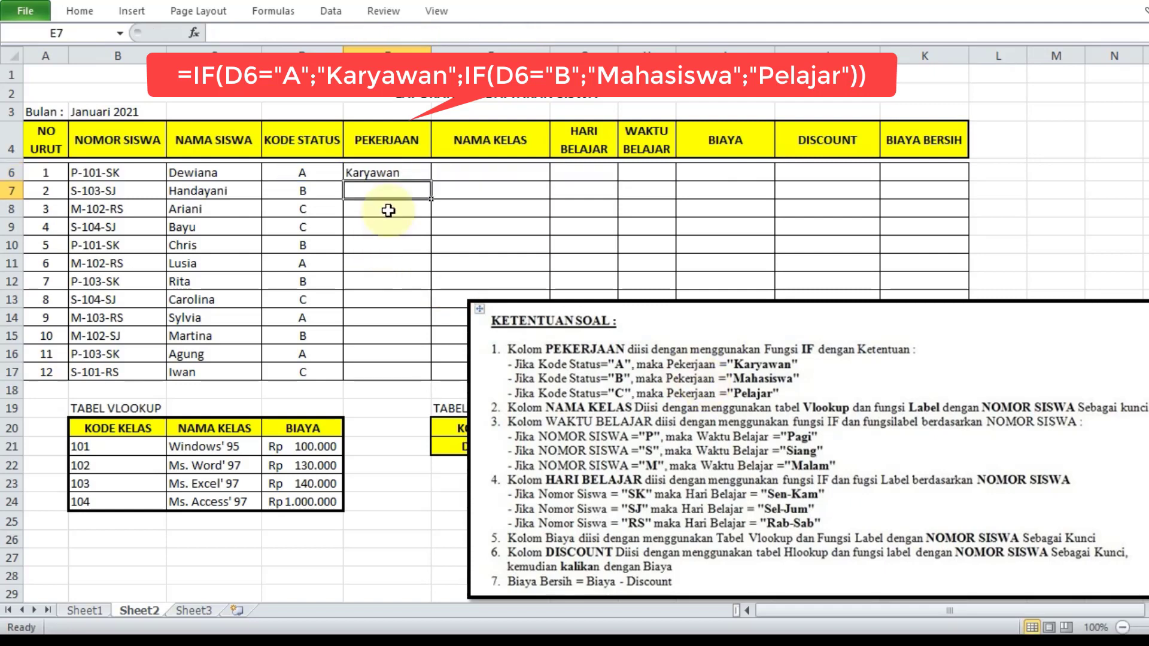
left_click(396, 172)
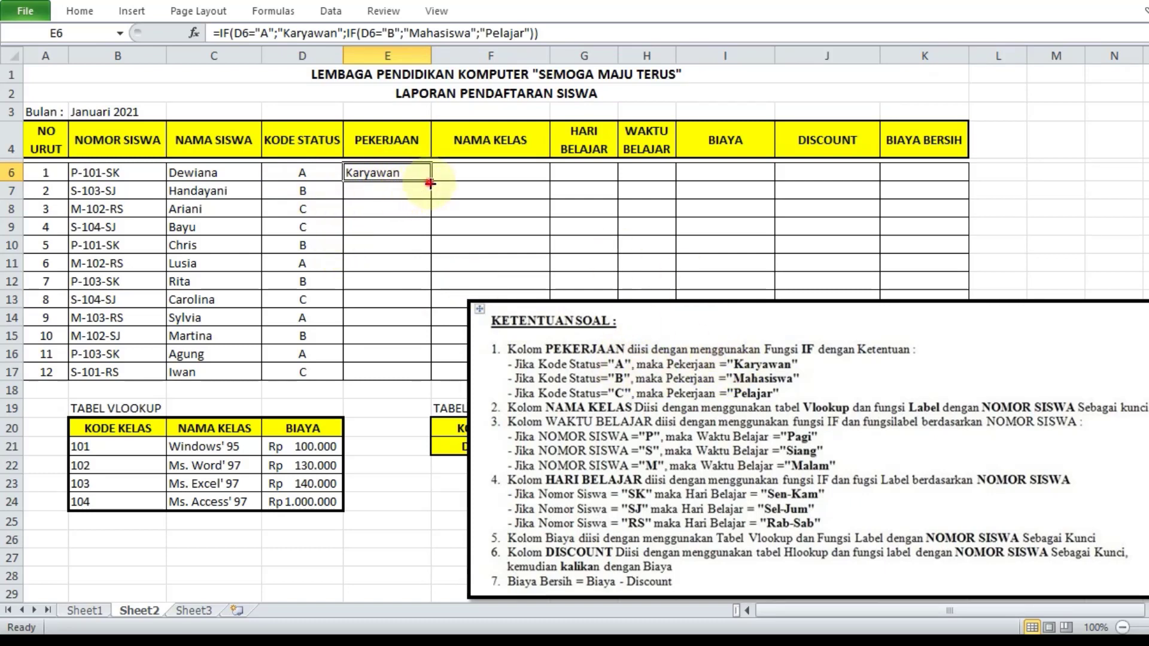
left_click_drag(430, 182, 418, 377)
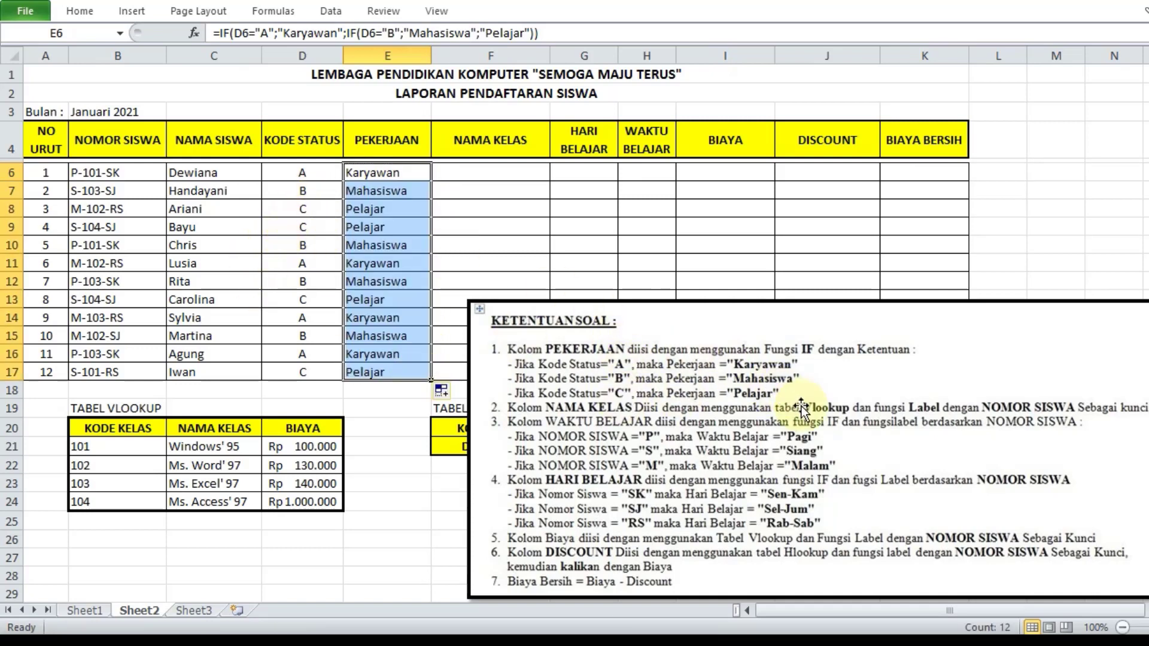
Step: Name the VLOOKUP table's data range B21:D24 NAMA_KELAS
left_click(513, 175)
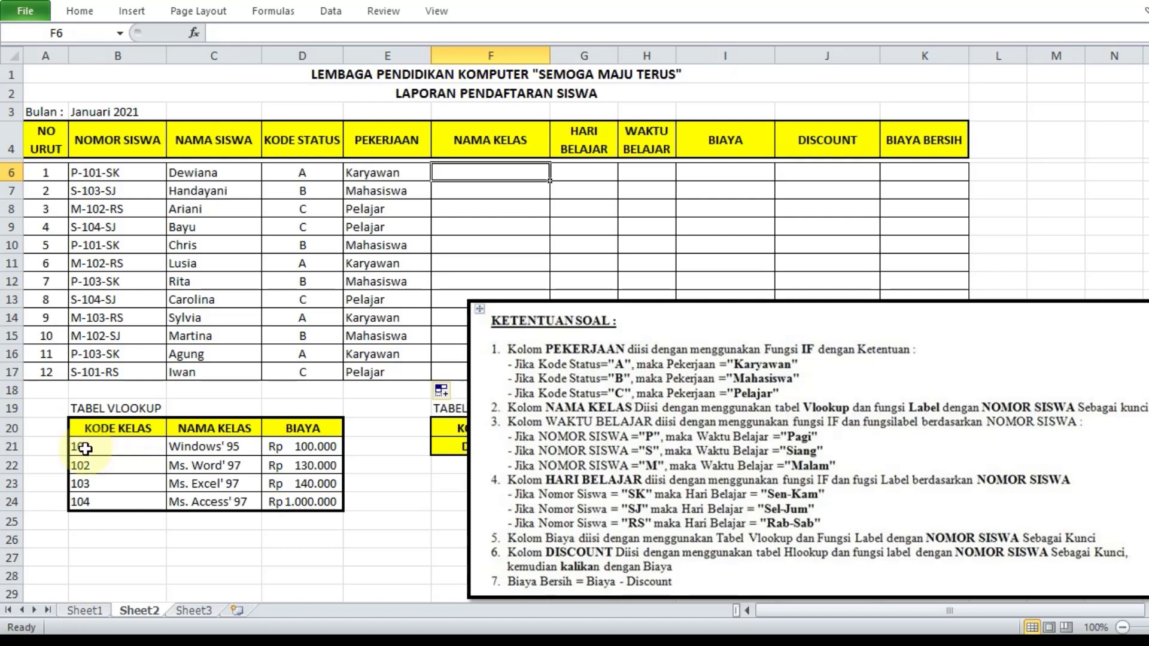
left_click_drag(84, 448, 315, 504)
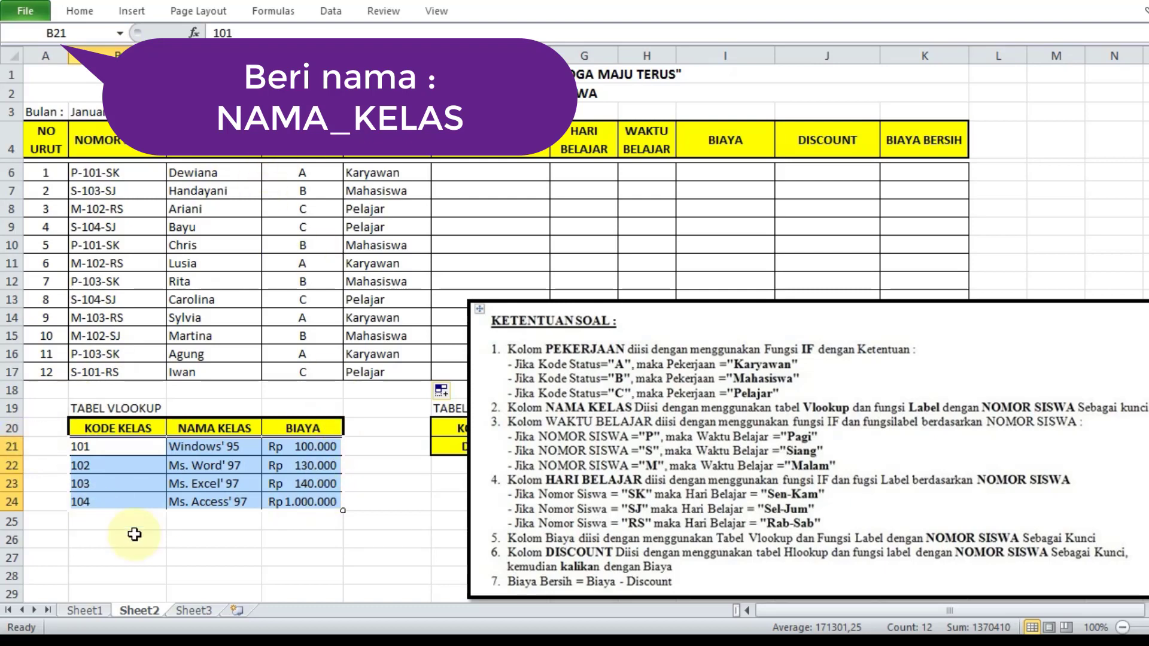
left_click(73, 33)
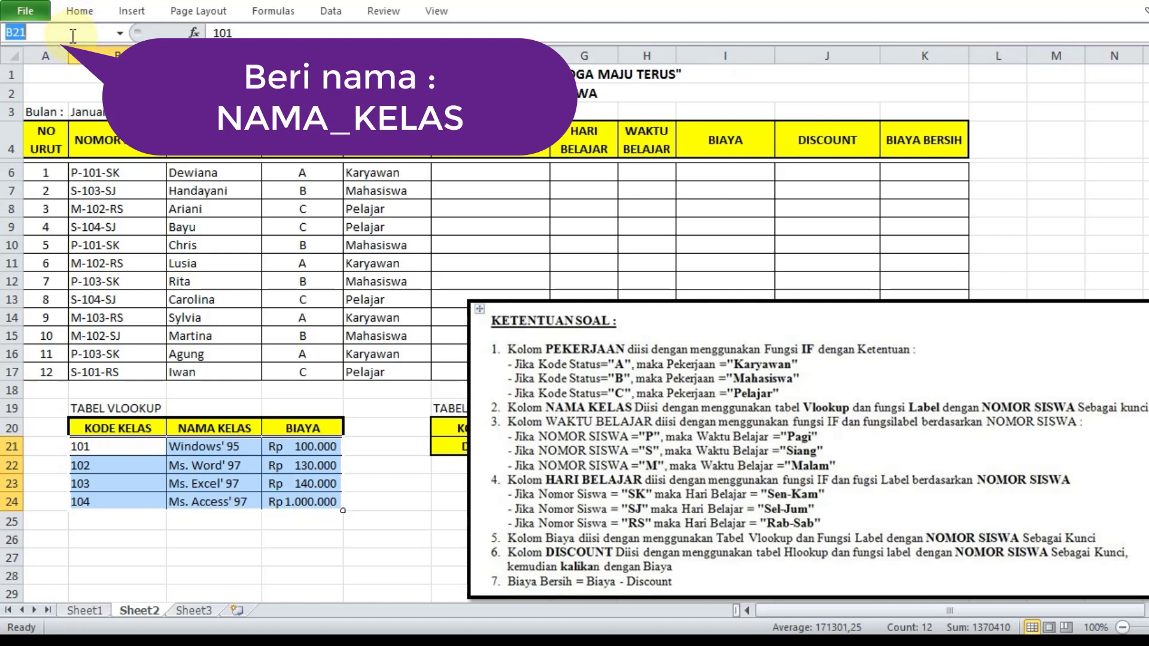
key("BackSpace")
type("NAMA")
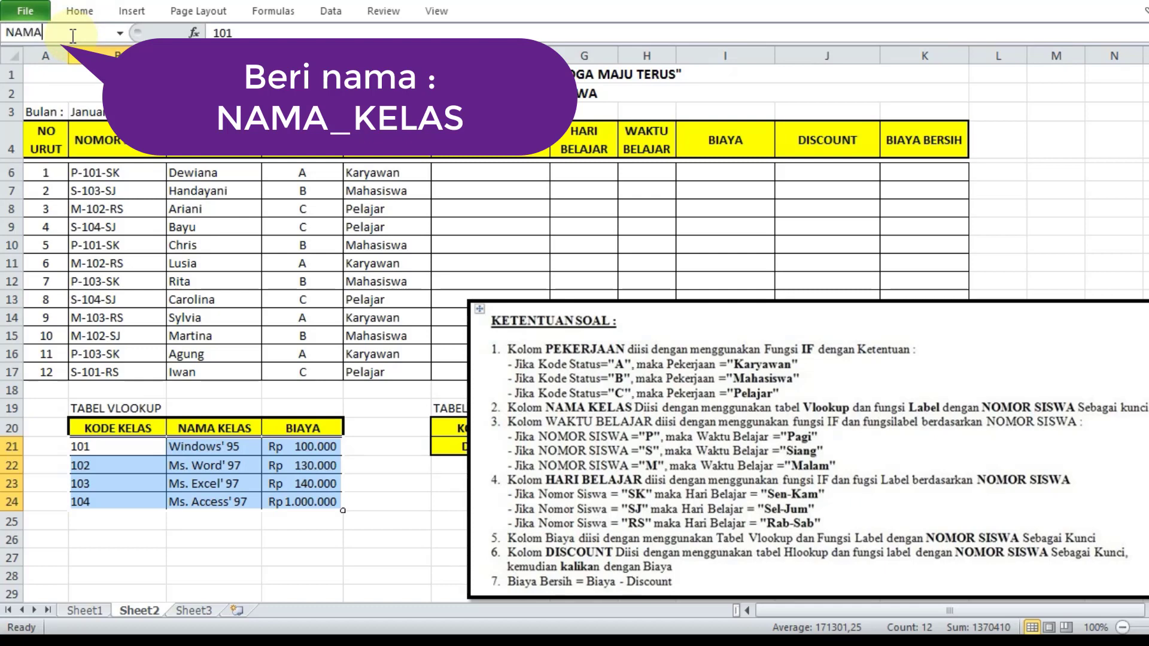
type("_KELAS")
key("Return")
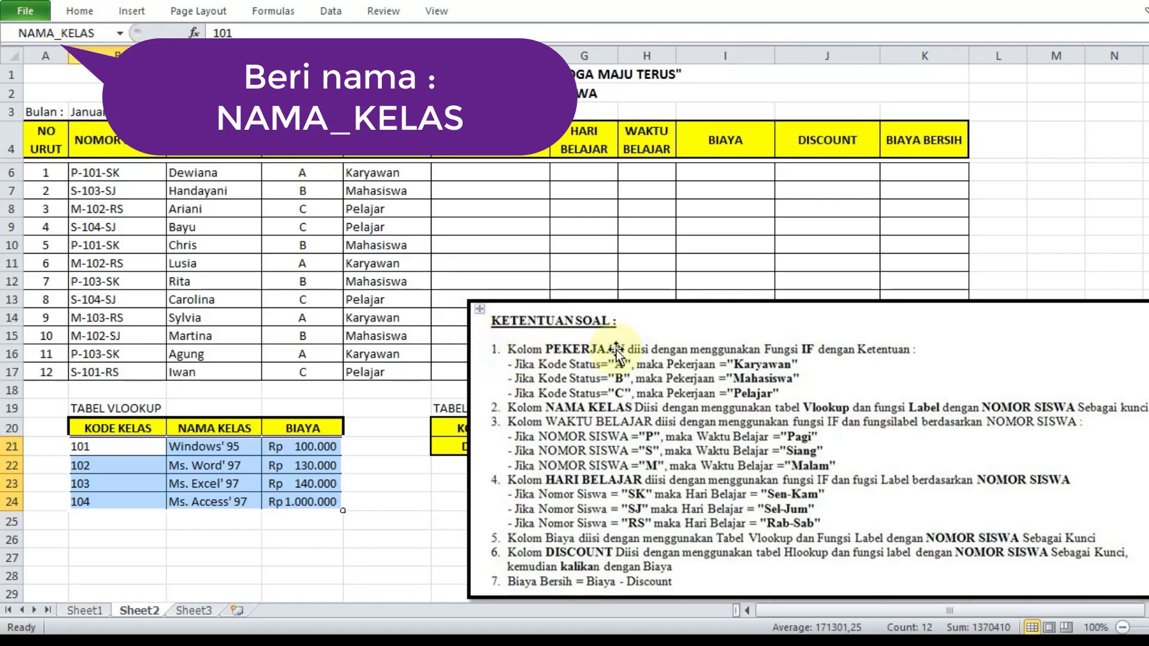
Step: Move the KETENTUAN SOAL picture below the HLOOKUP table and name that table's data range G20:J21 DISCOUNT
left_click_drag(665, 347, 630, 554)
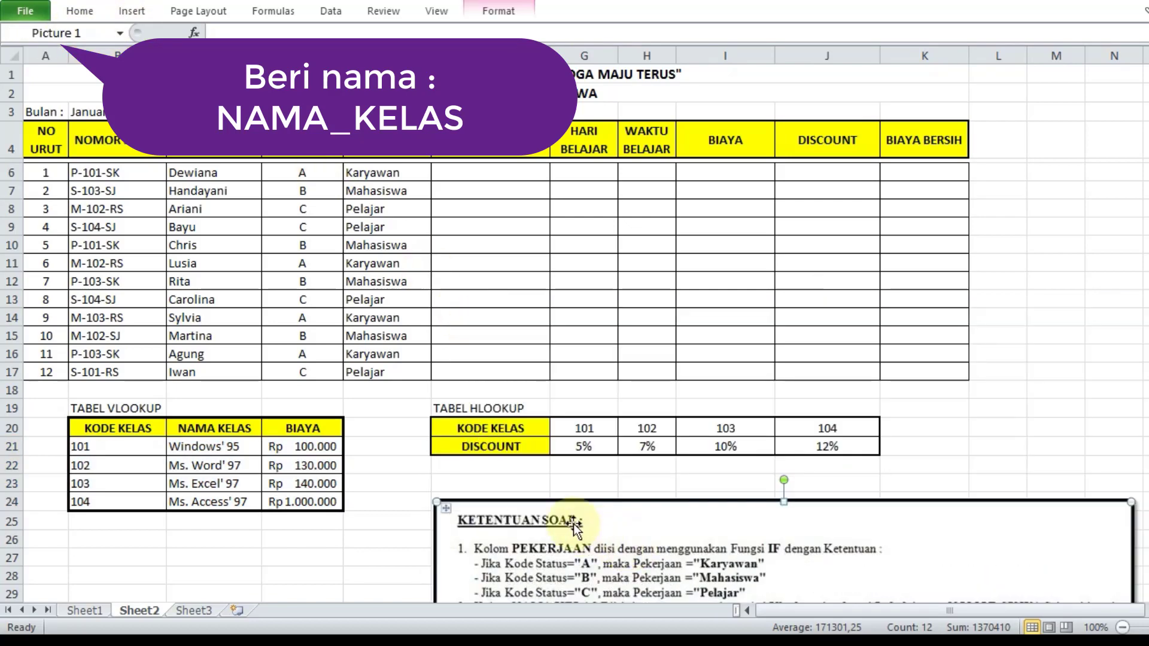
left_click_drag(582, 428, 818, 451)
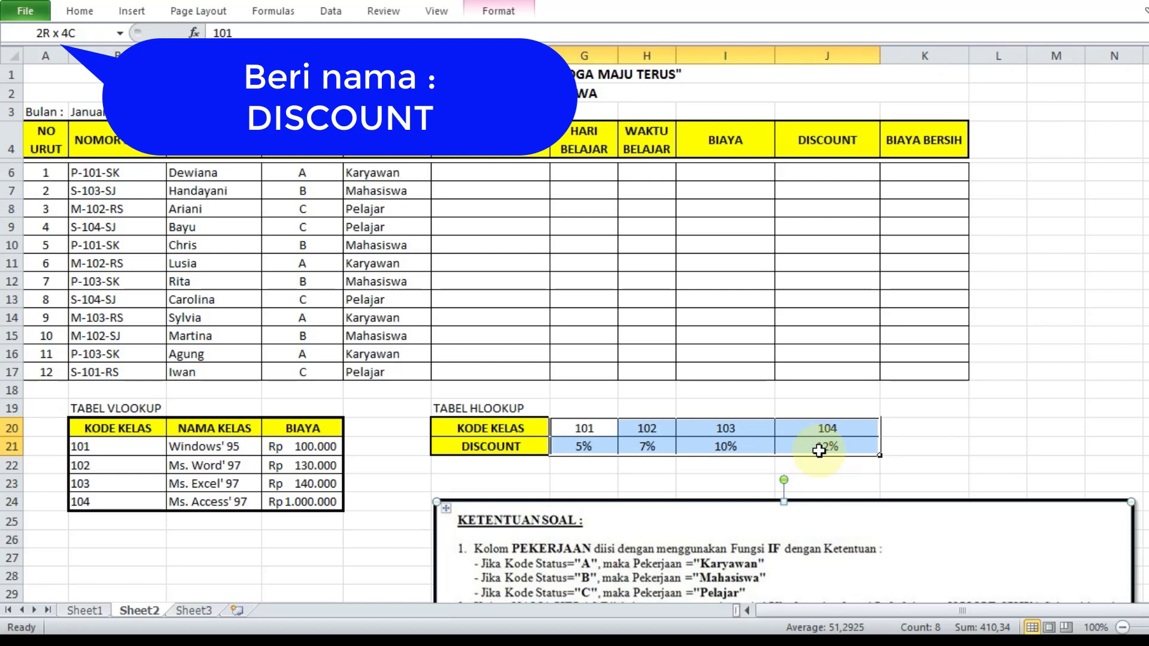
left_click_drag(819, 450, 819, 451)
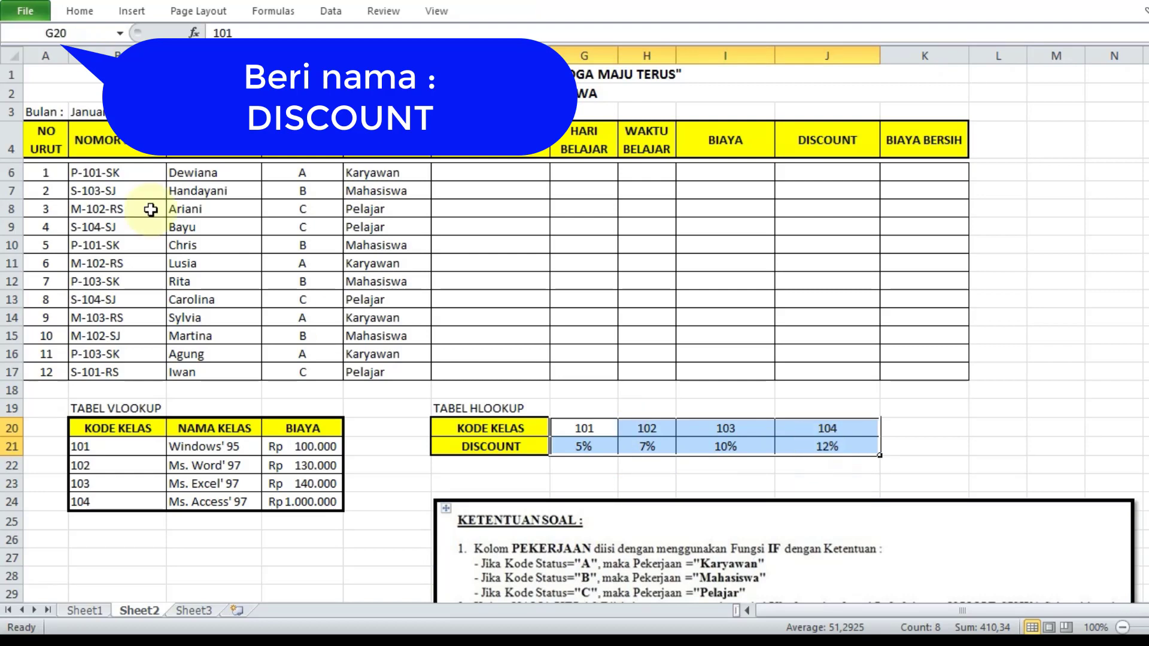
left_click(79, 31)
type("D")
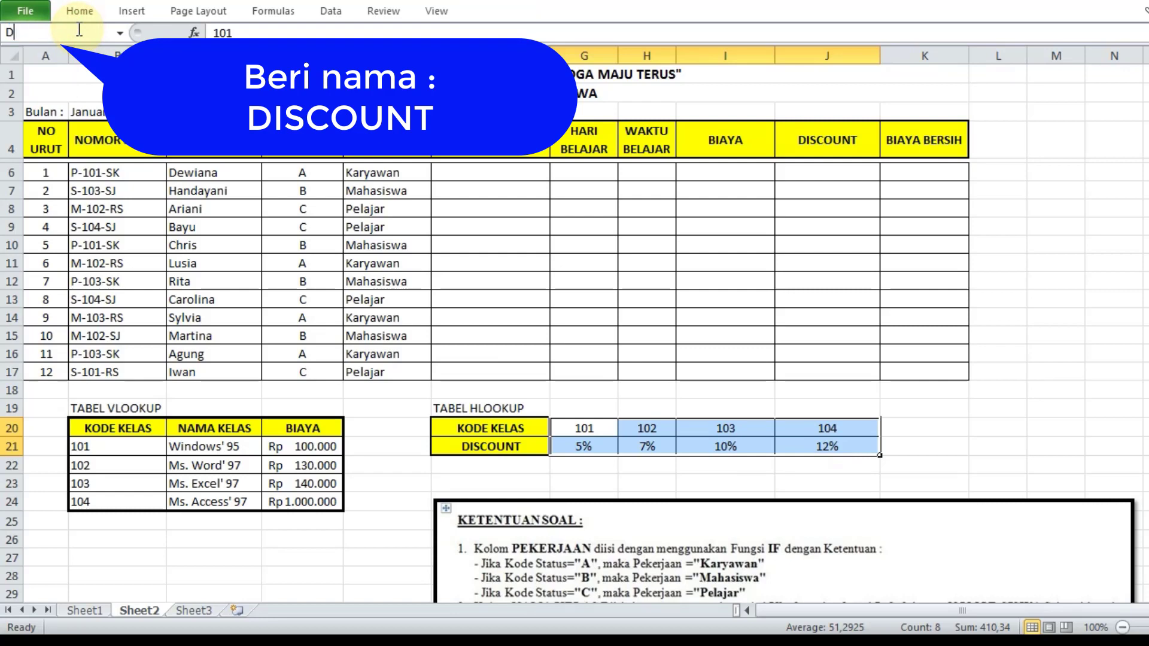
type("ISCOUNT")
key("Return")
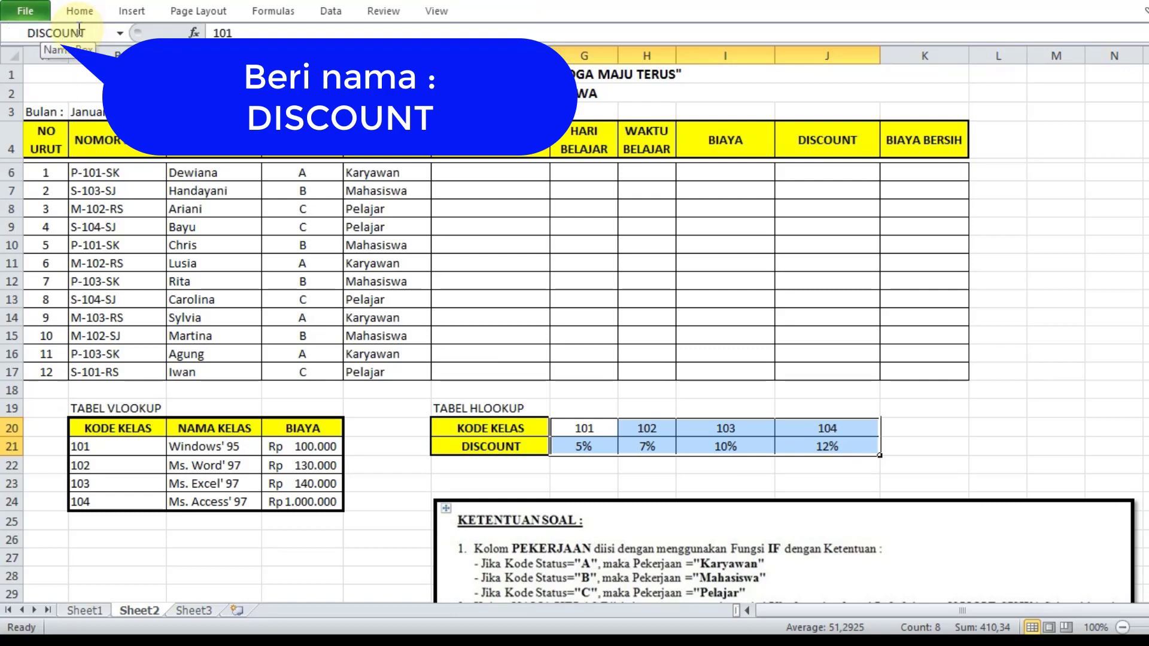
Step: Reposition the KETENTUAN SOAL picture beside the VLOOKUP table, clear of the first rows of the NAMA KELAS column
left_click_drag(763, 556, 869, 354)
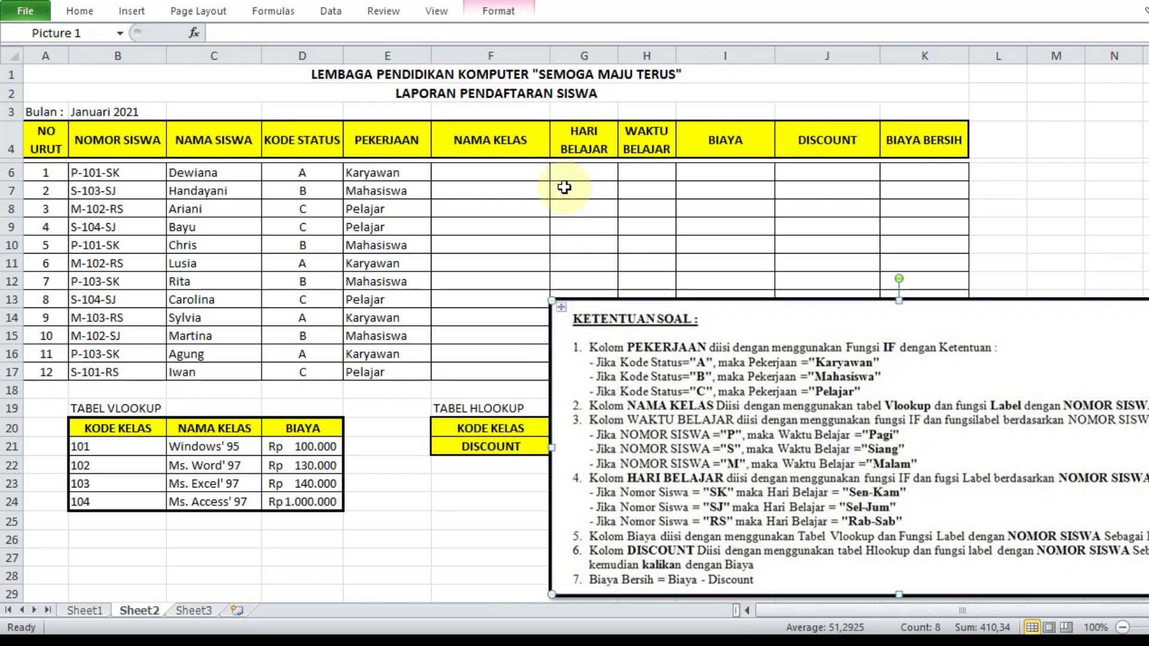
left_click(484, 168)
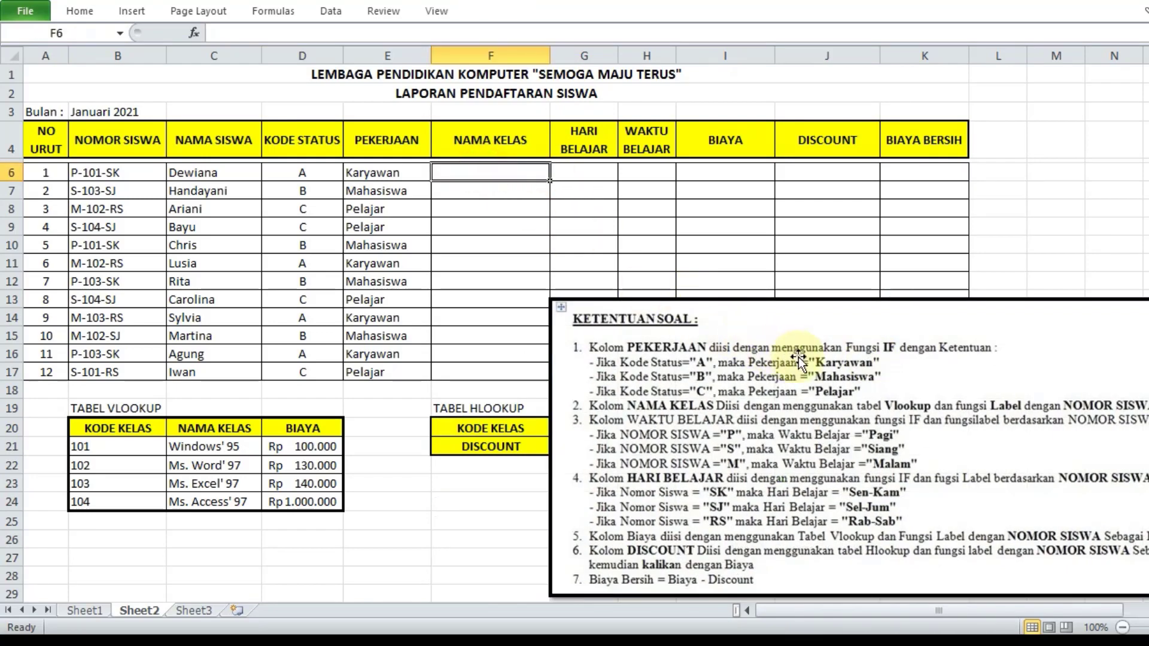
left_click_drag(796, 353, 654, 411)
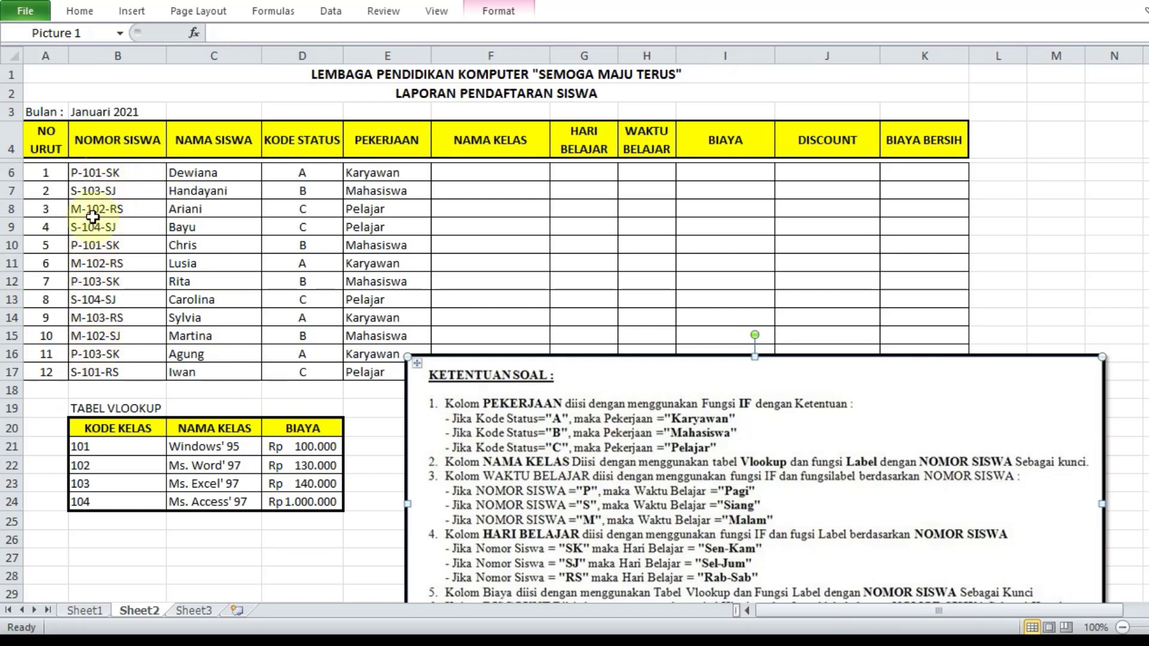
Step: Compare the middle digits of the NOMOR SISWA codes in B6:B17 with the KODE KELAS values in B21:B24
left_click_drag(95, 174, 96, 372)
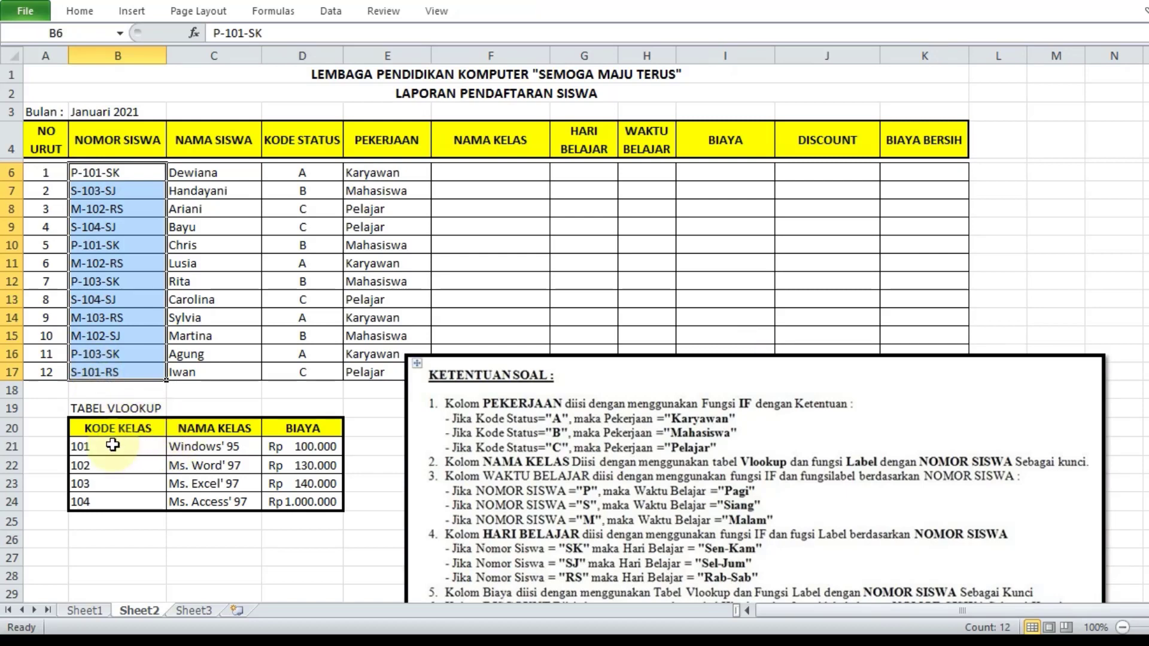
left_click_drag(112, 445, 114, 502)
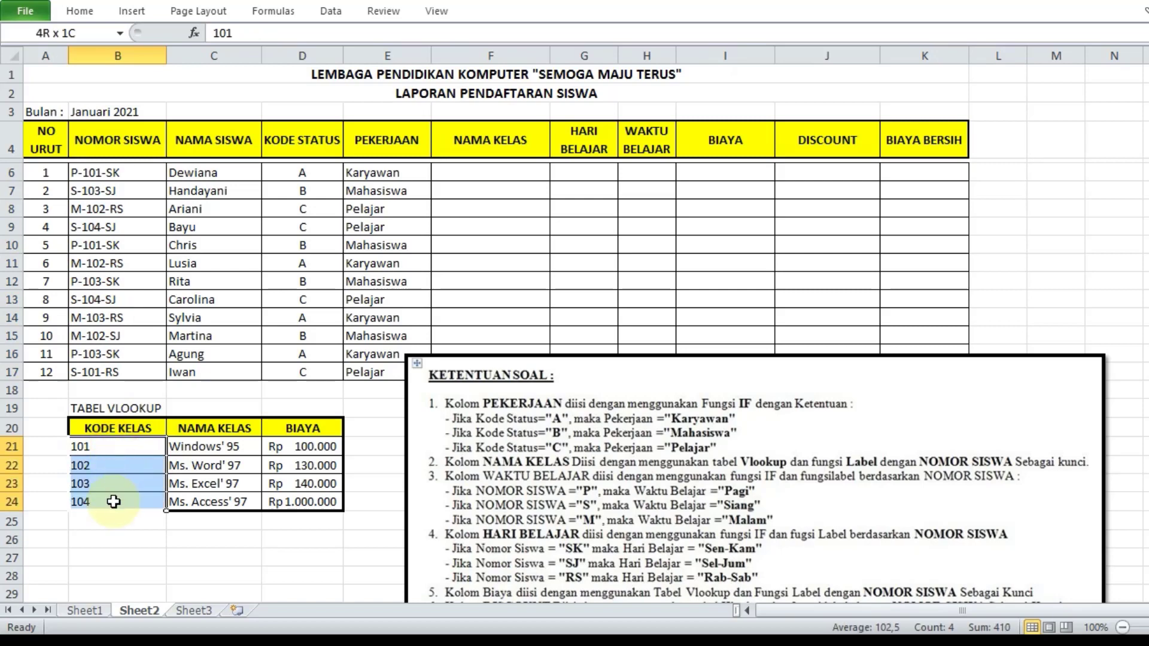
left_click_drag(114, 502, 113, 501)
left_click_drag(113, 171, 114, 368)
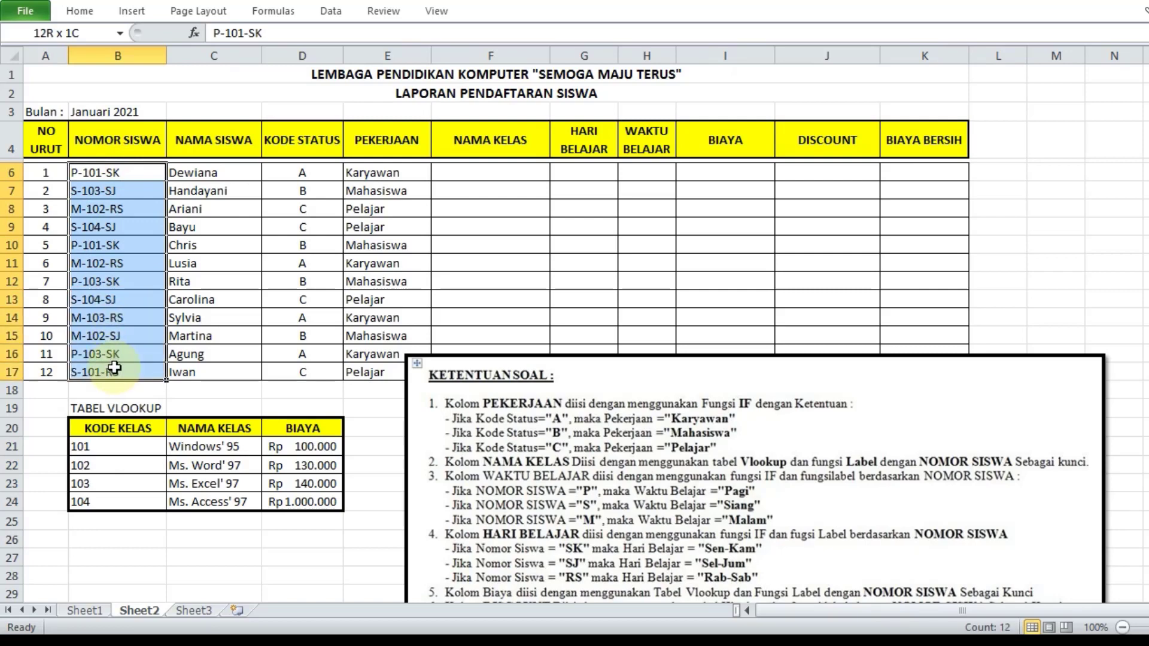
left_click_drag(114, 368, 114, 368)
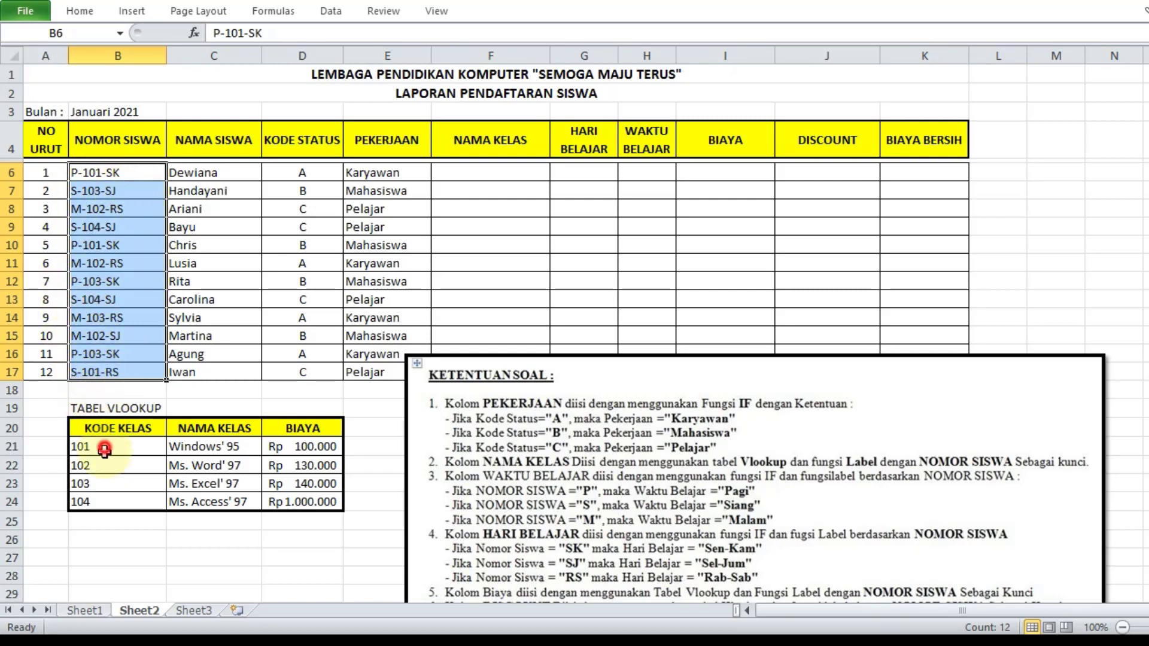
left_click_drag(99, 446, 105, 499)
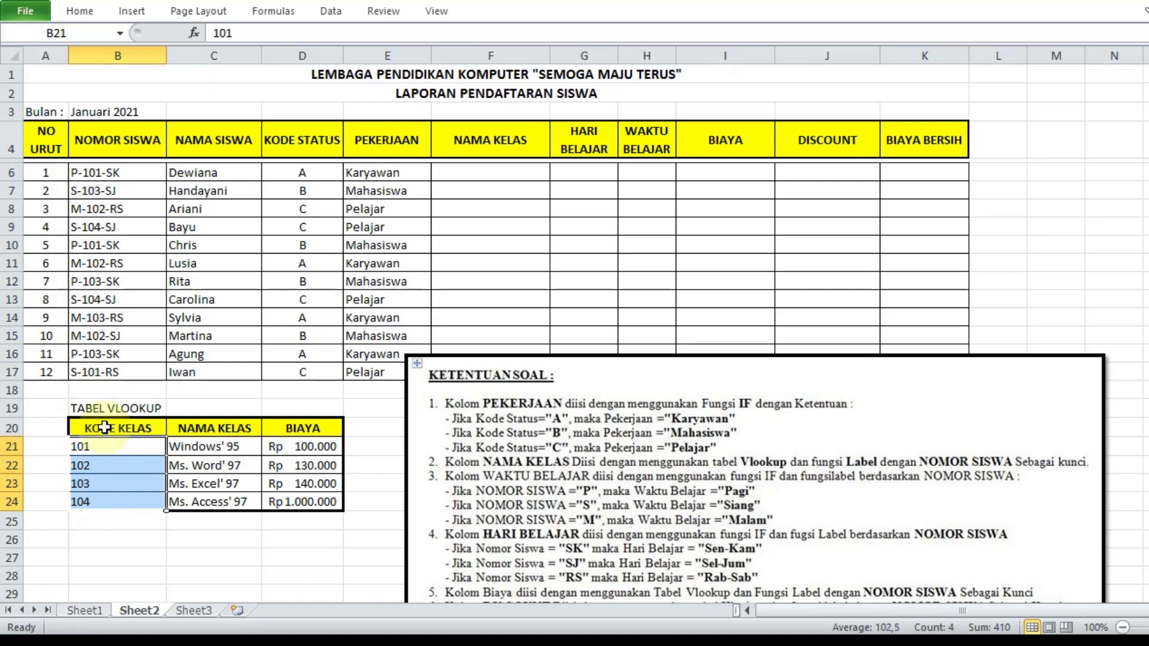
left_click_drag(96, 173, 114, 374)
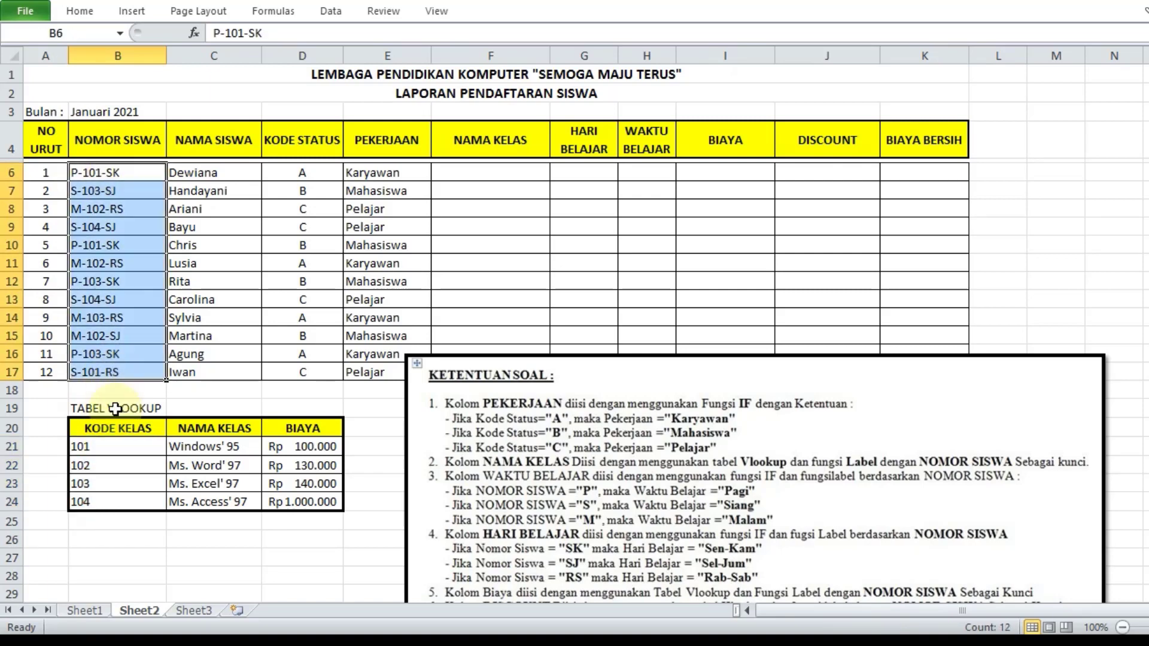
left_click_drag(113, 448, 111, 495)
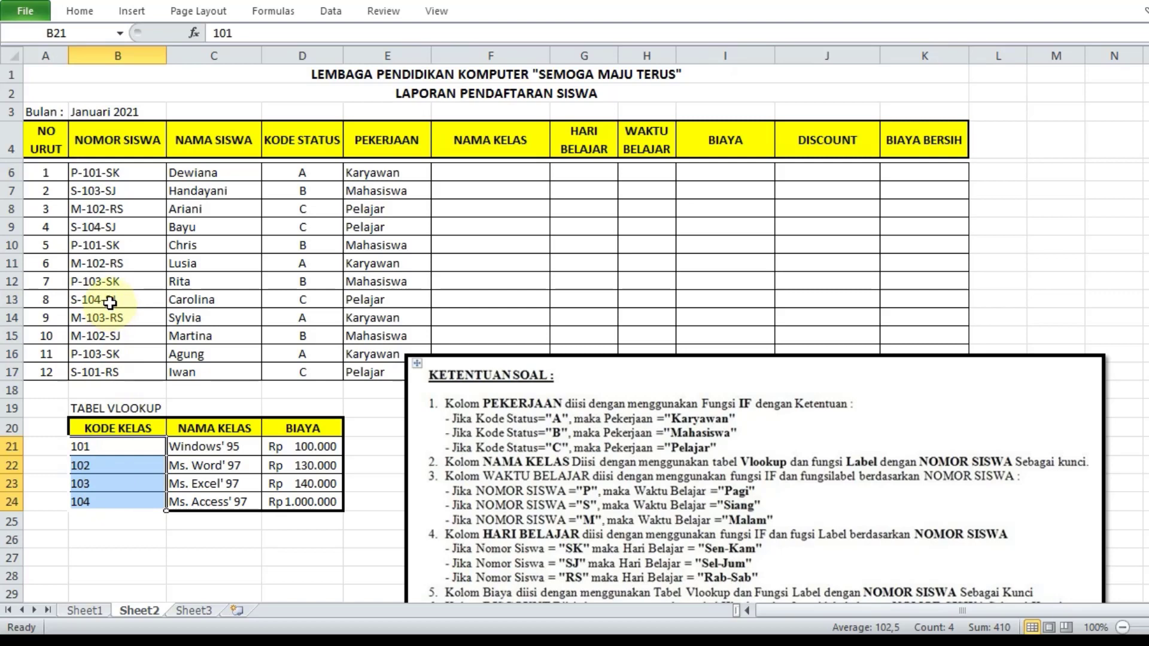
Step: Start a VLOOKUP formula in F6 of the NAMA KELAS column with a nested VALUE function as its lookup value
left_click(477, 173)
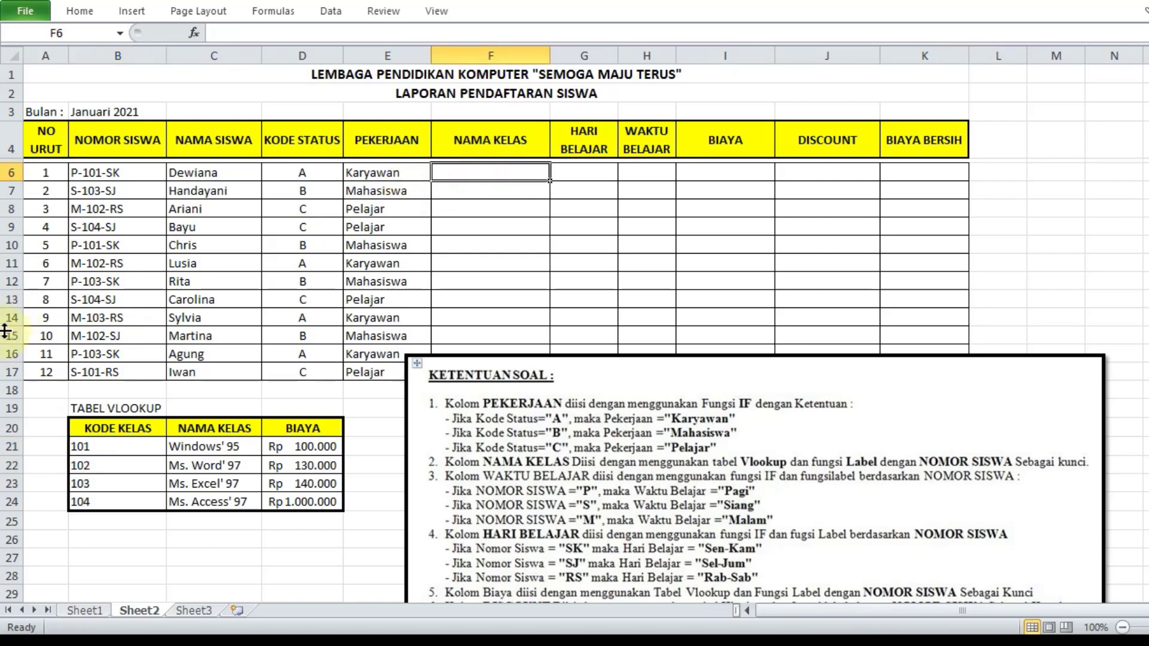
type("=")
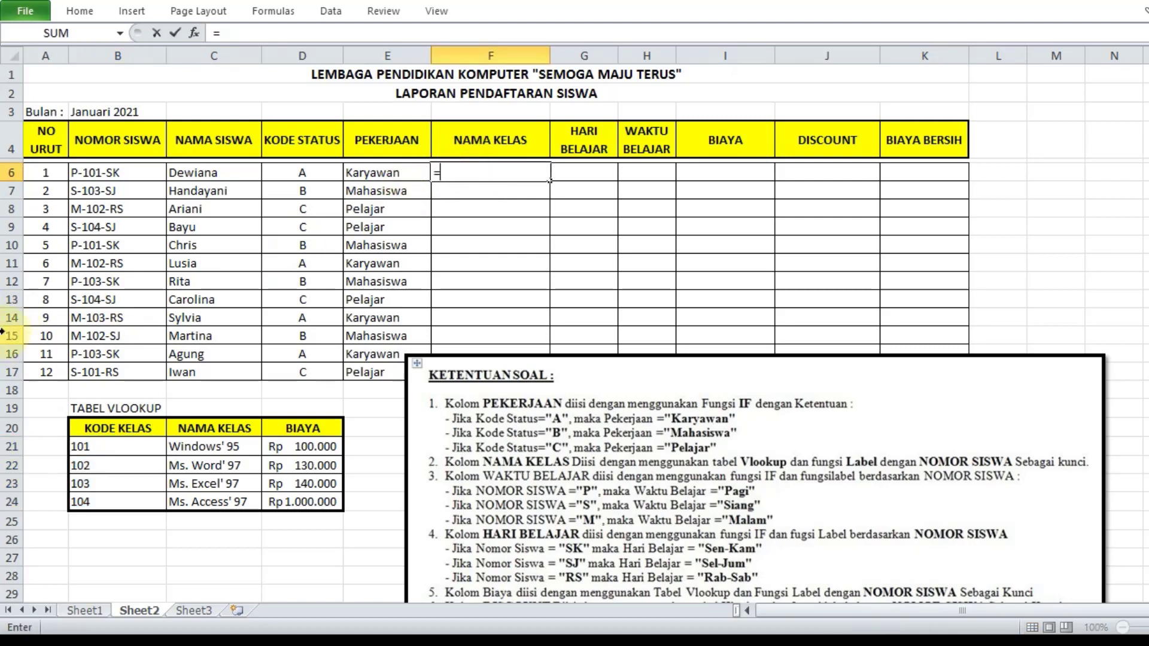
type("V")
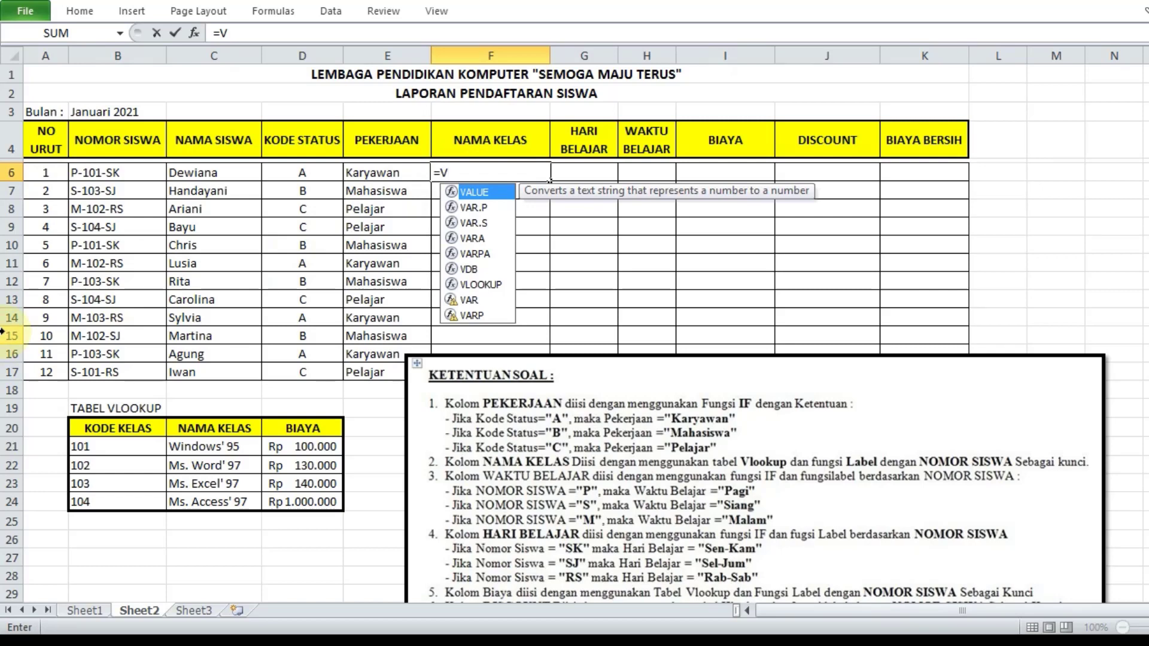
left_click(486, 285)
double_click(486, 285)
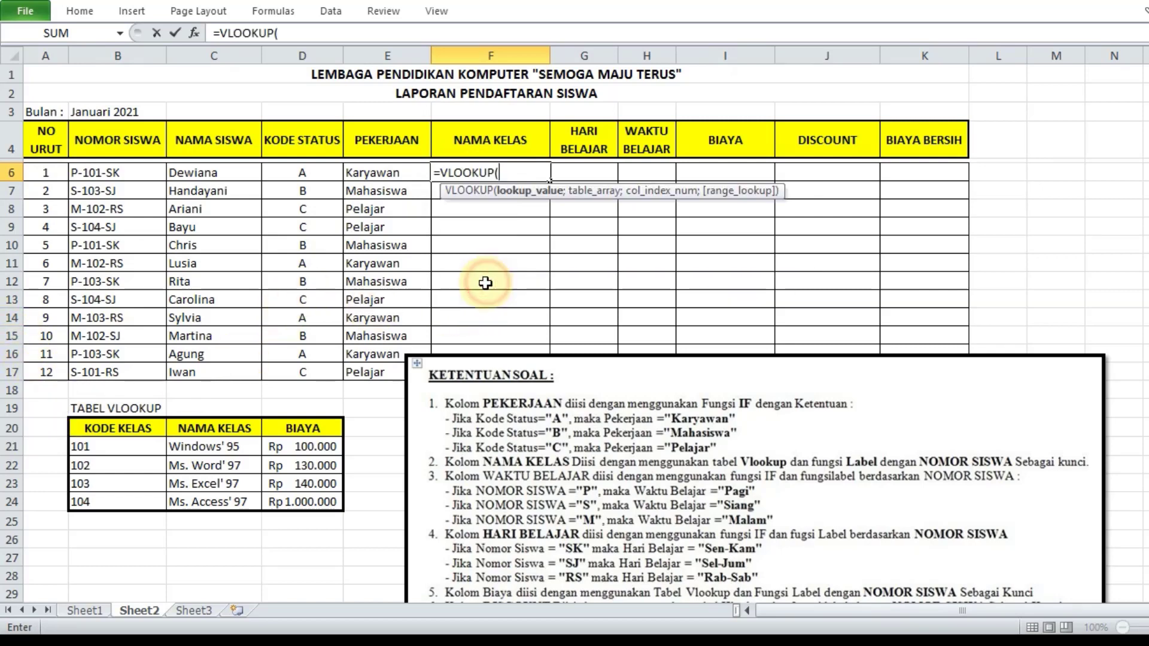
type("VL")
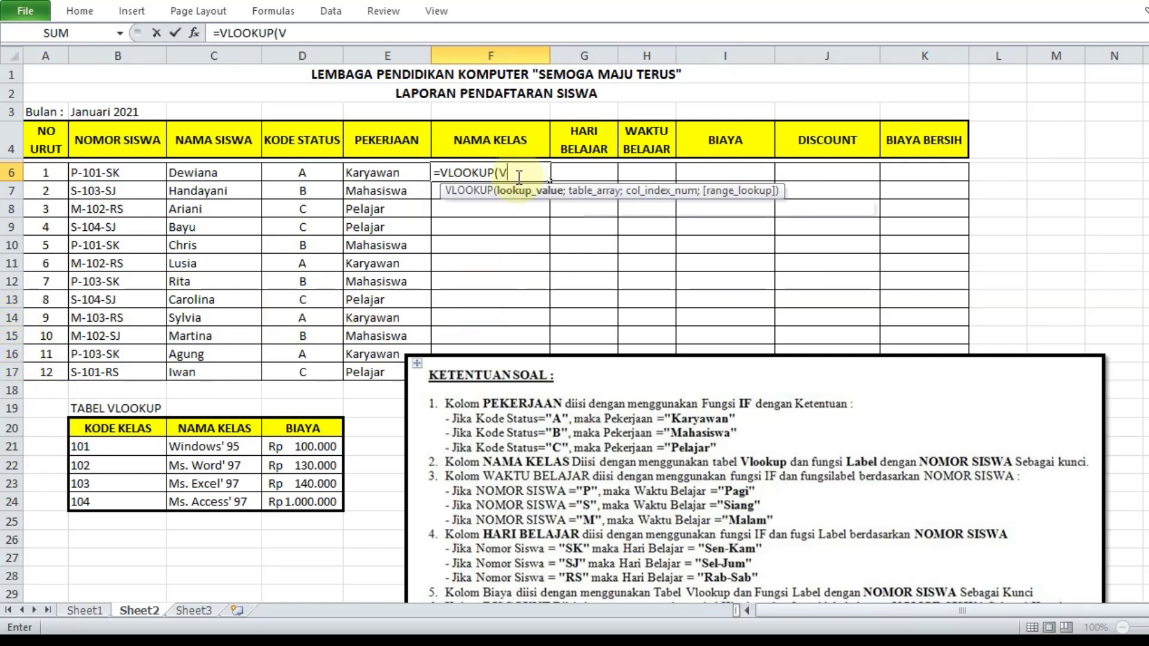
type("U")
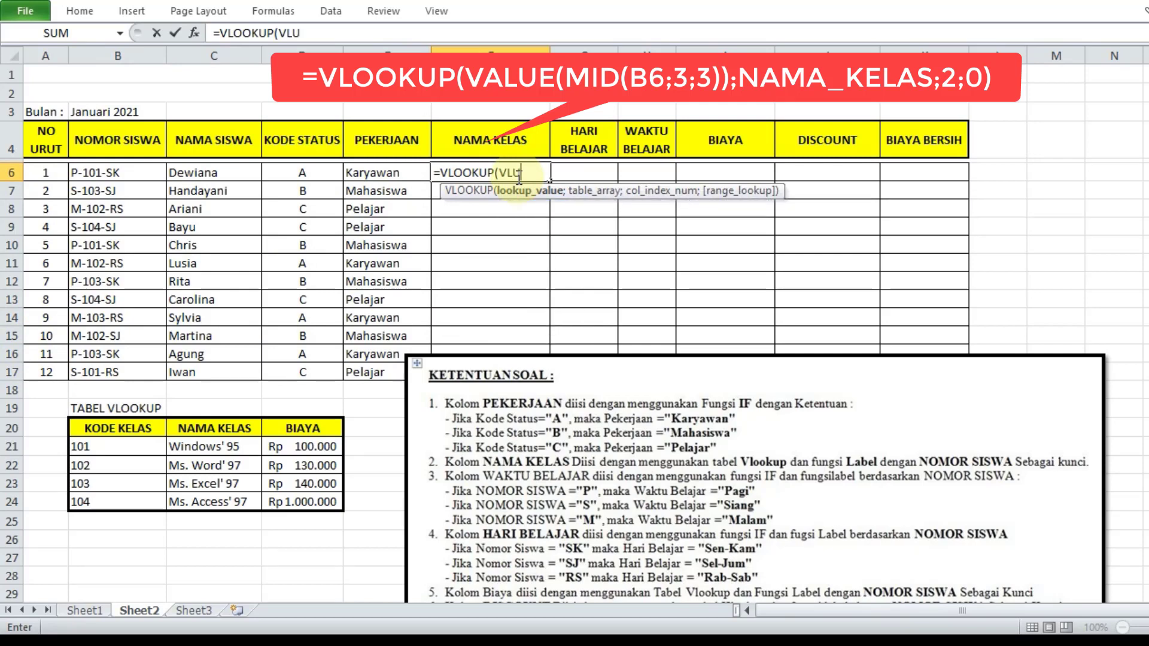
key("BackSpace")
key("BackSpace")
type("AL")
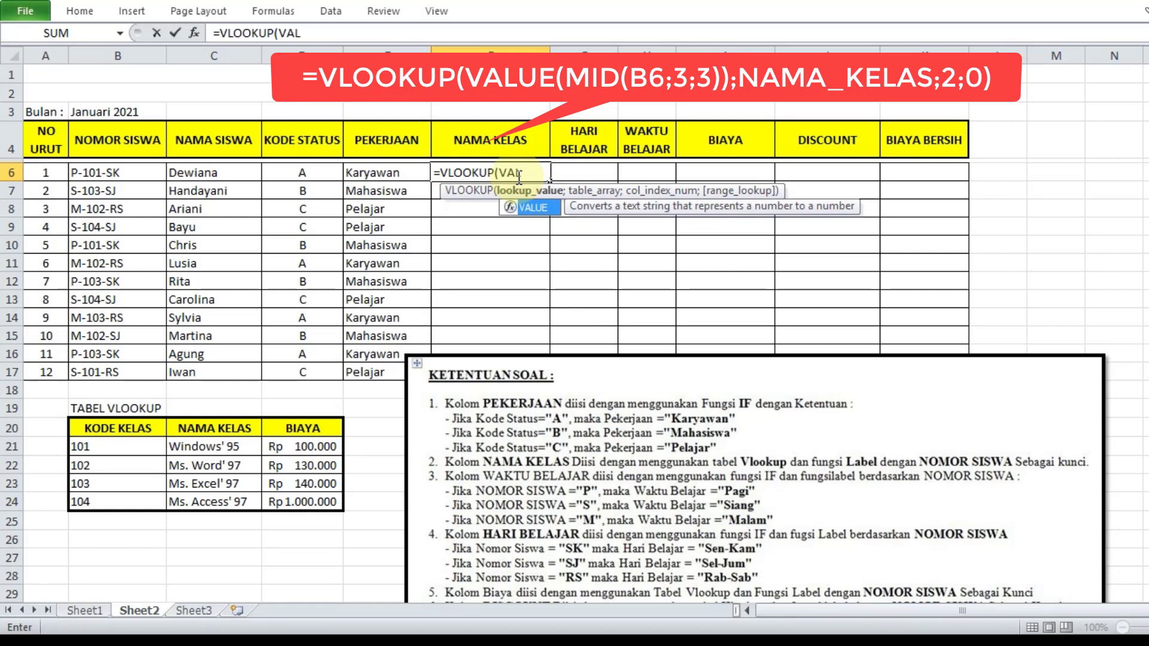
double_click(527, 207)
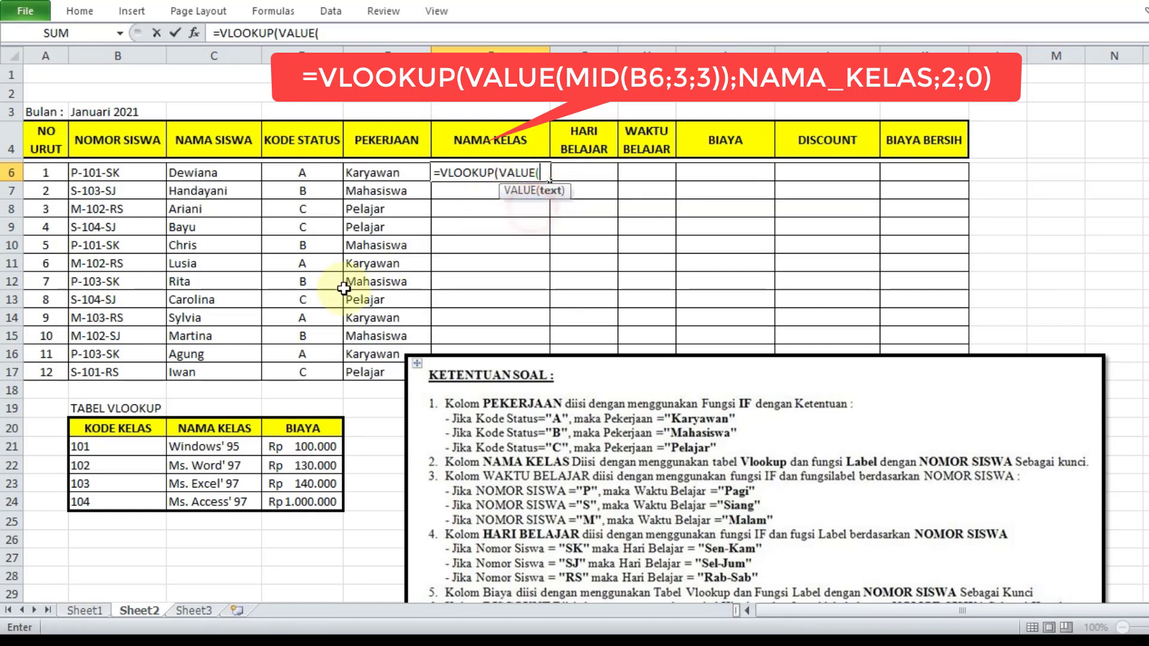
Step: Nest MID(B6;3;3) inside the VALUE function of the F6 formula and close the VALUE function
type("MI")
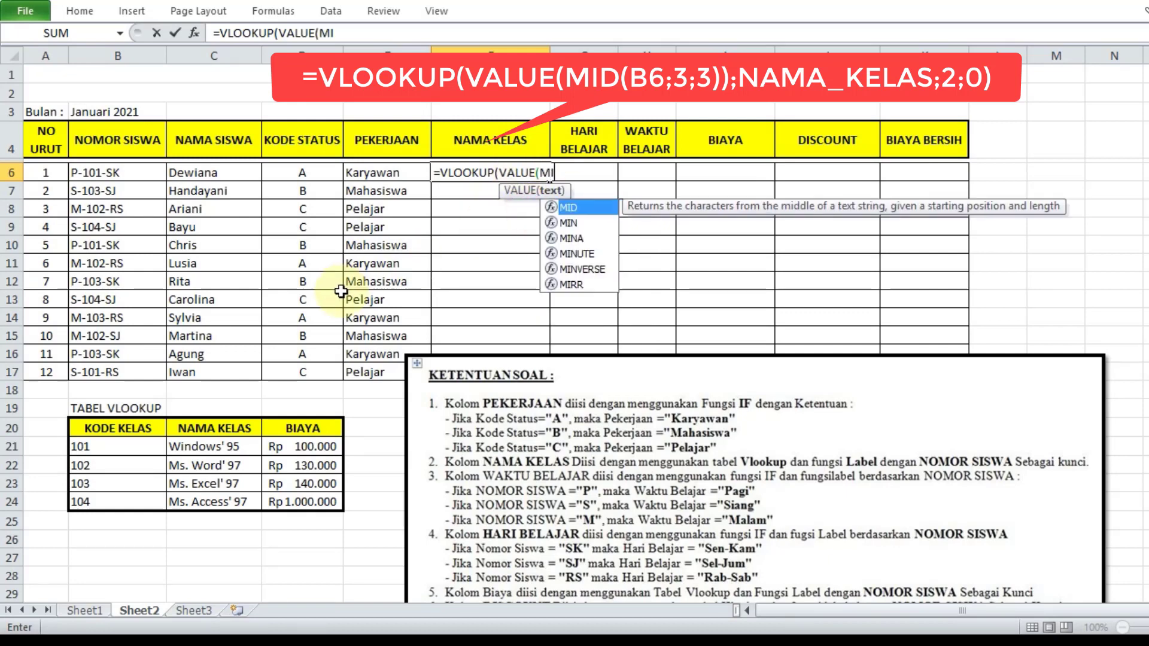
type("D(")
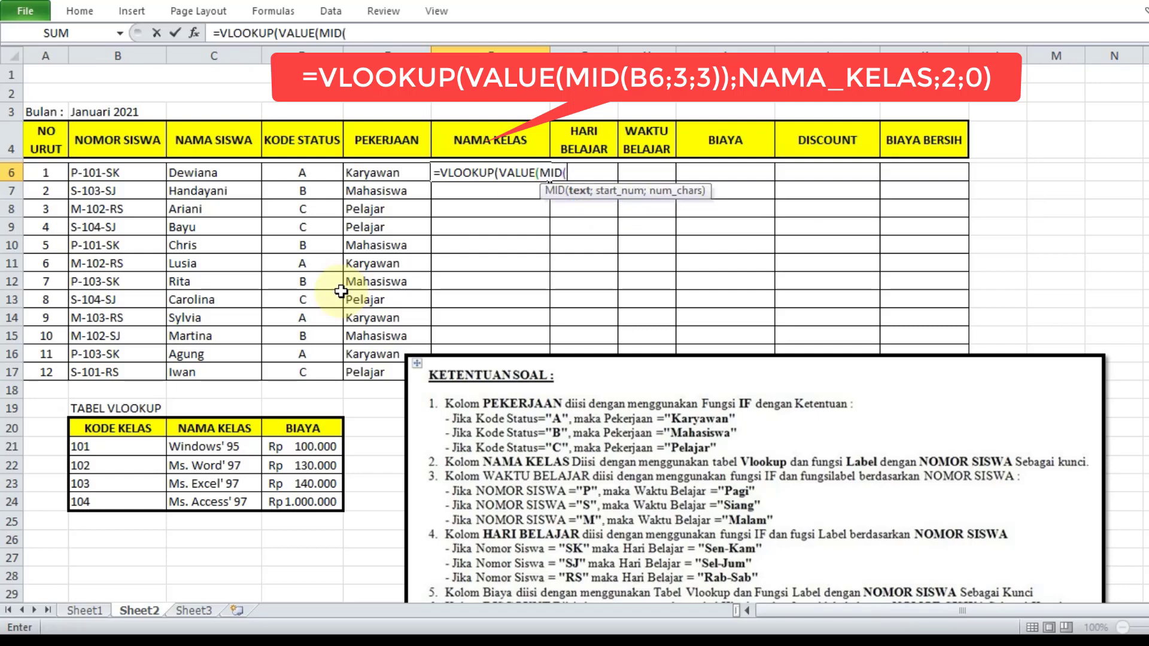
left_click(114, 173)
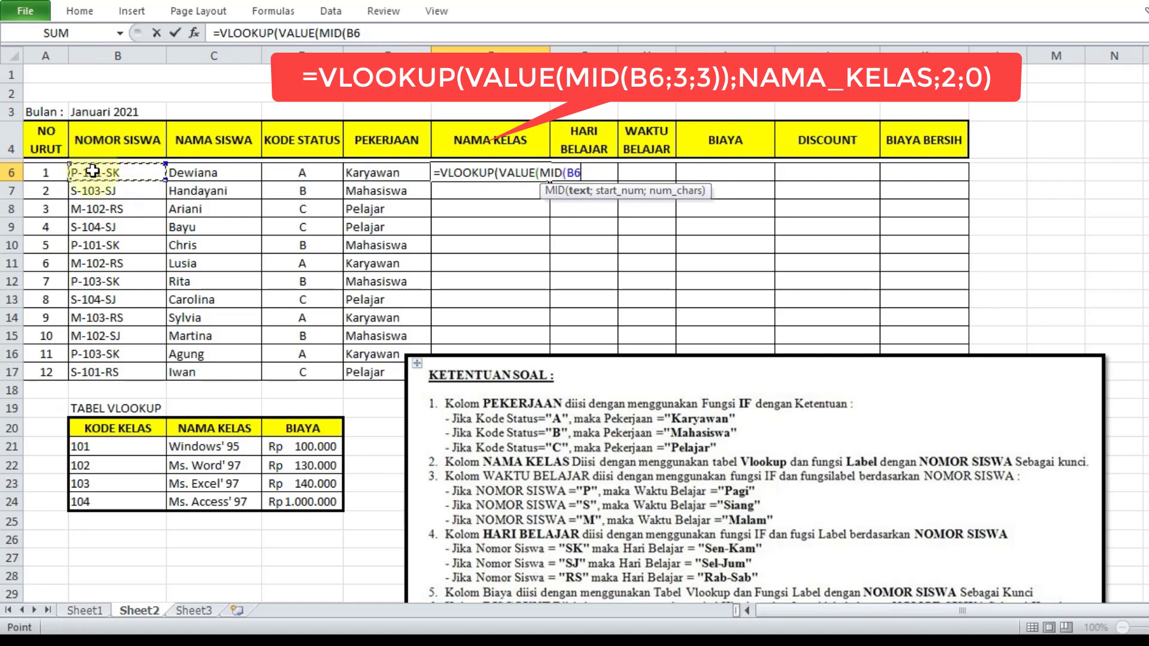
type(";")
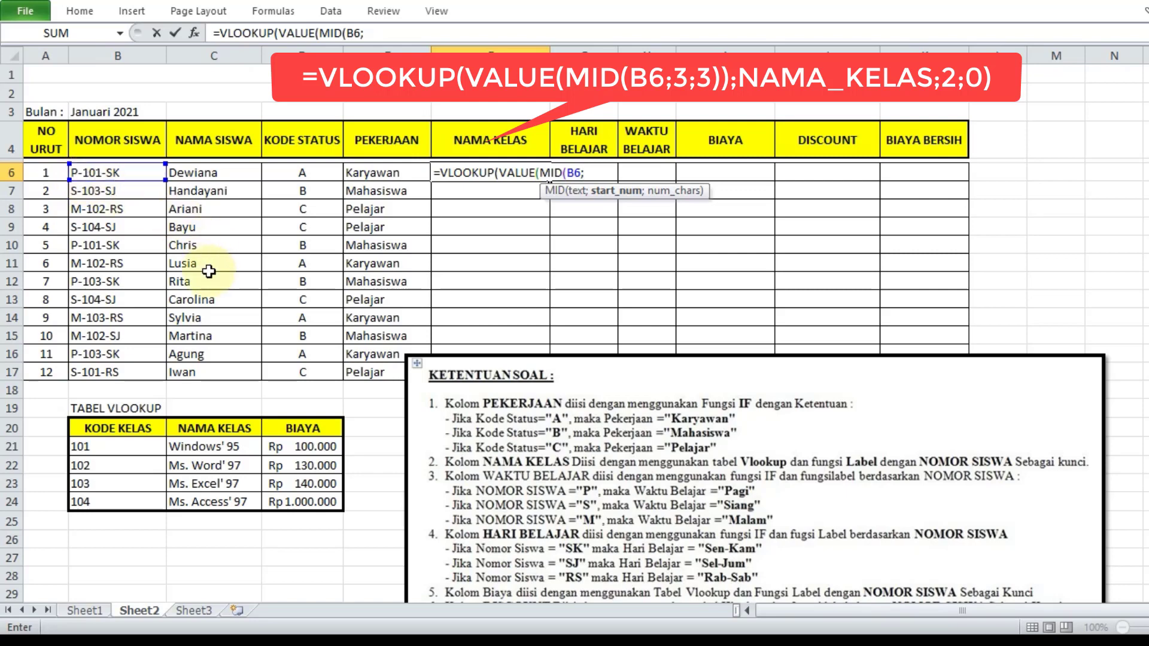
type("3")
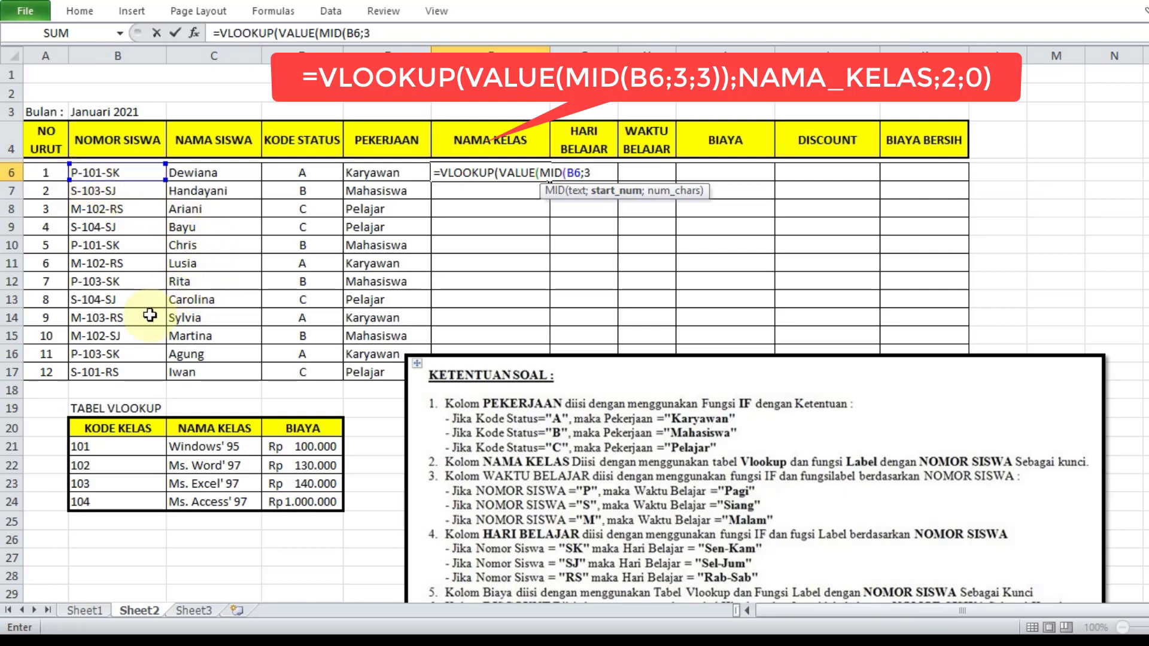
type(";")
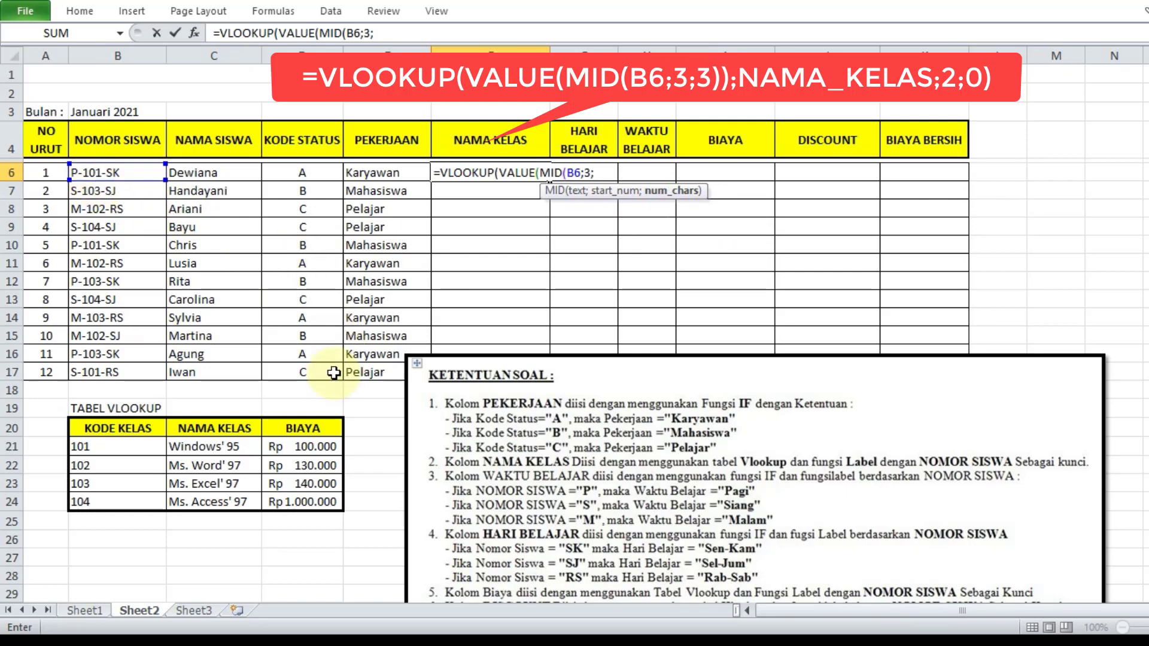
type("3))")
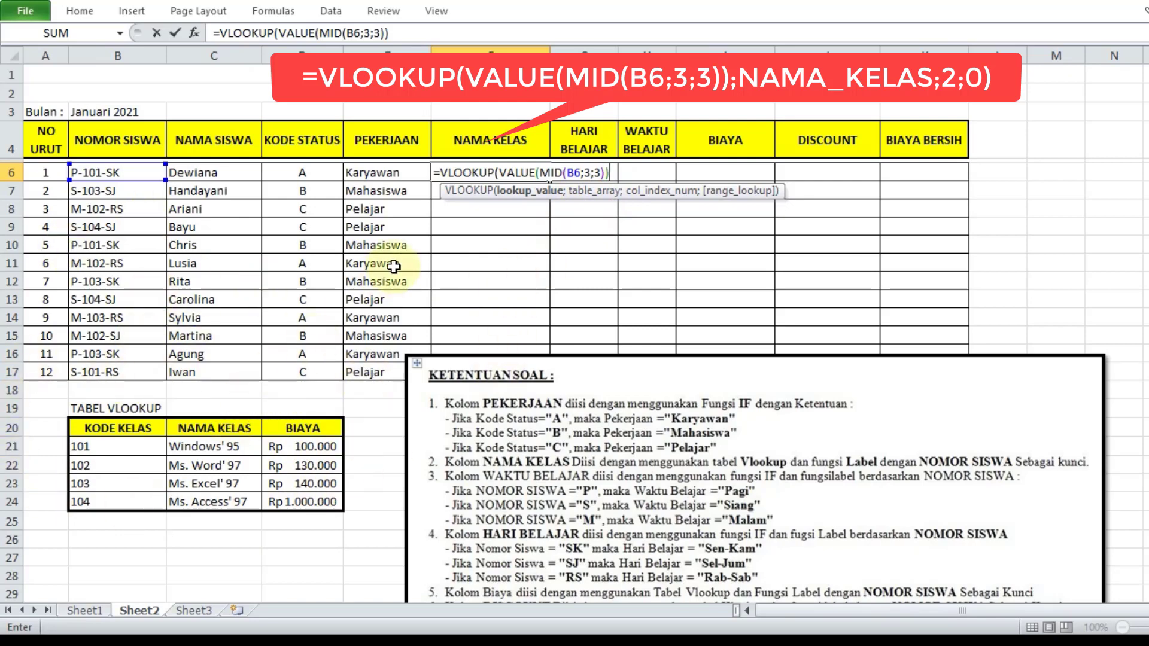
Step: Complete the F6 VLOOKUP formula with NAMA_KELAS as table array, column index 2 and range lookup 0
type(";")
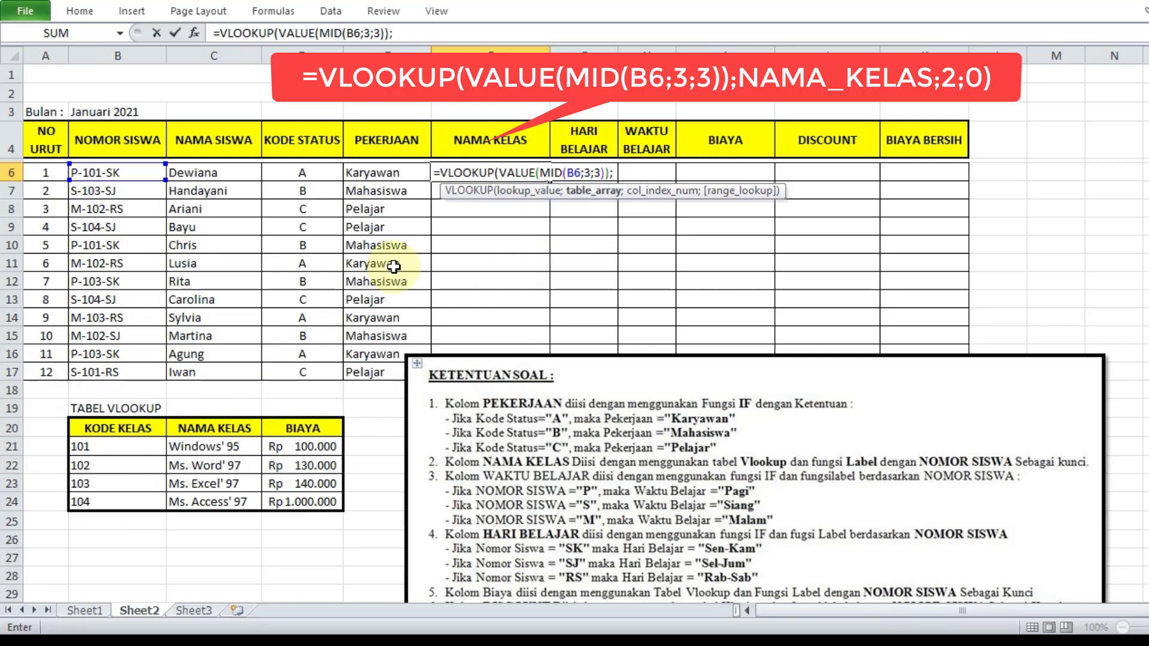
type("NA")
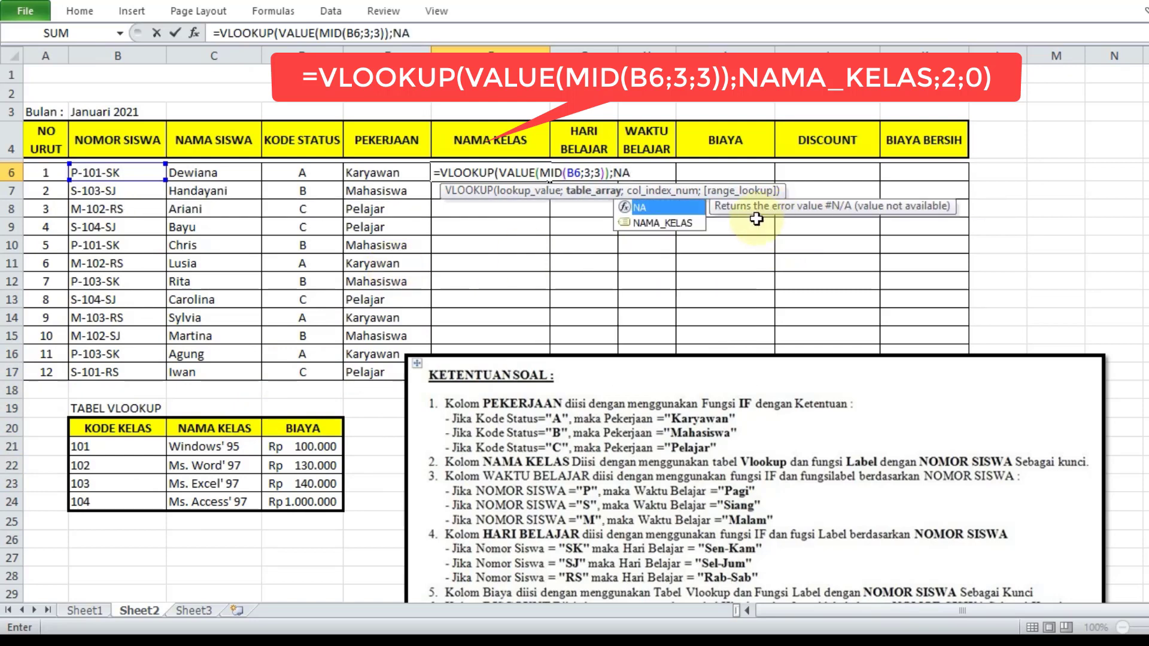
double_click(681, 228)
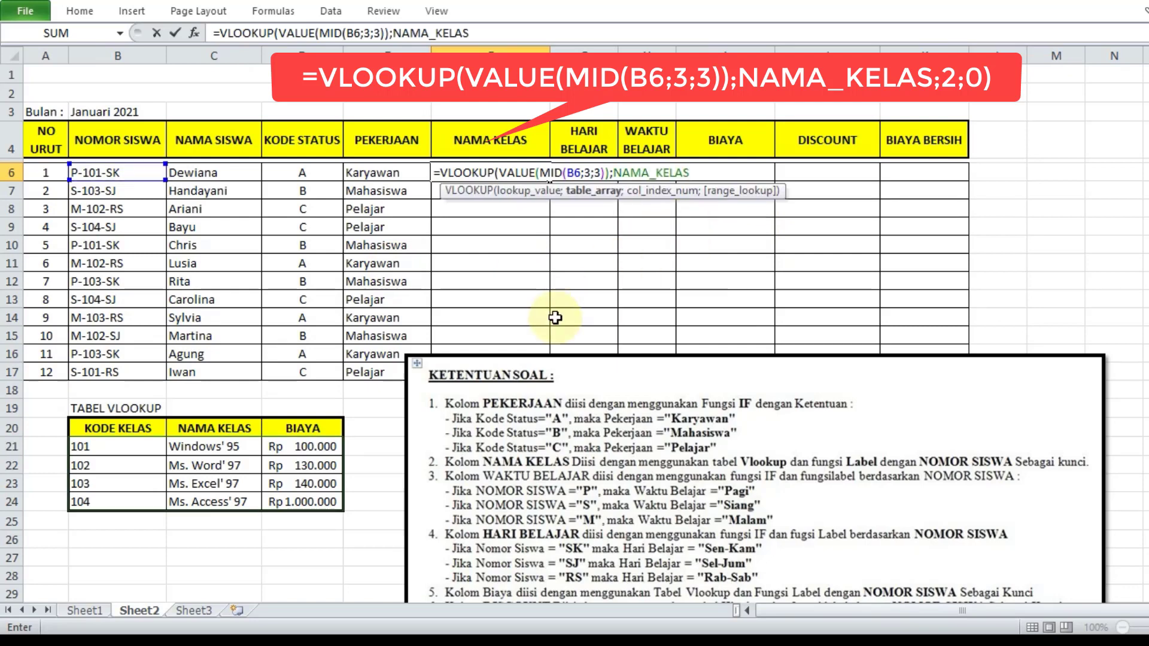
type(";")
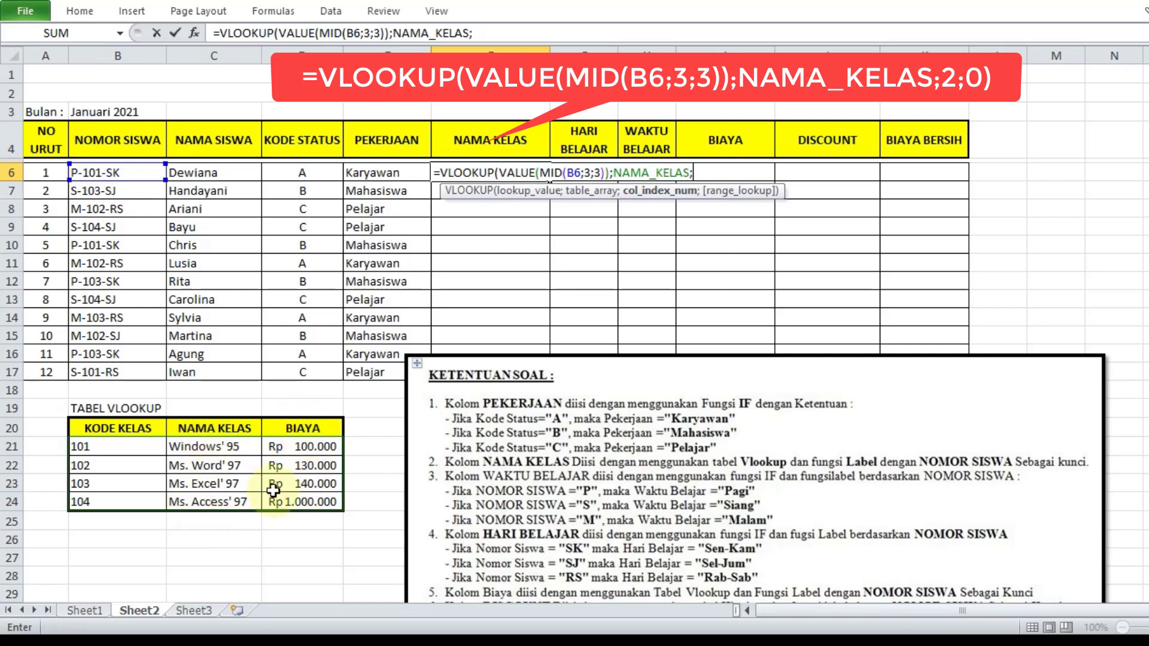
type("2")
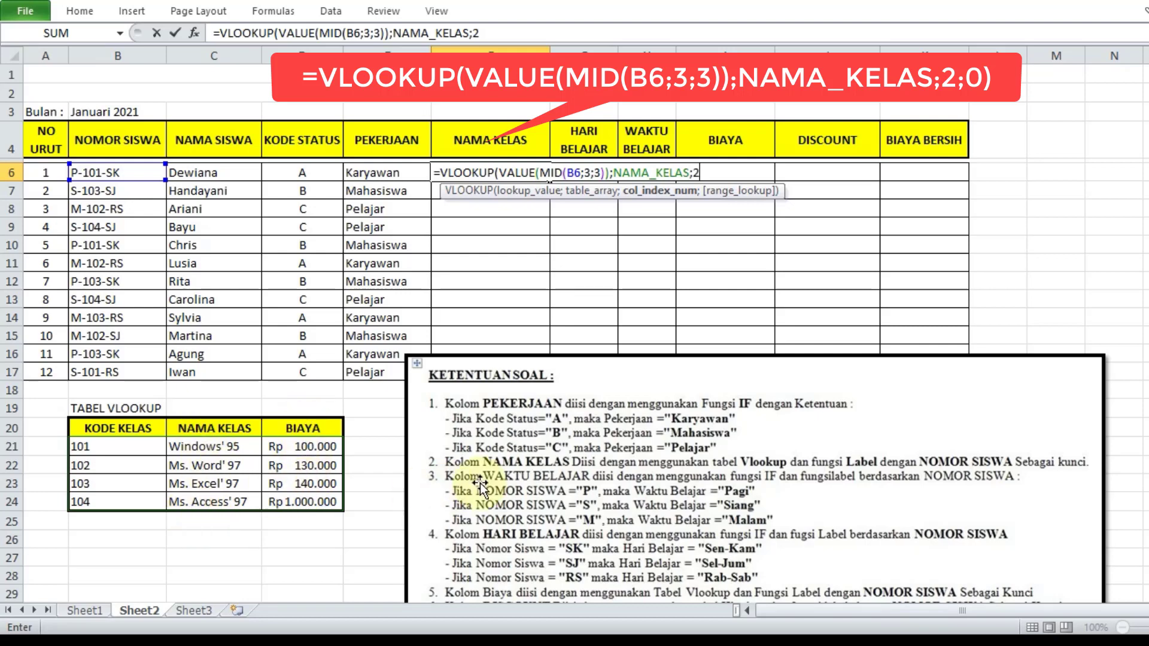
type(";")
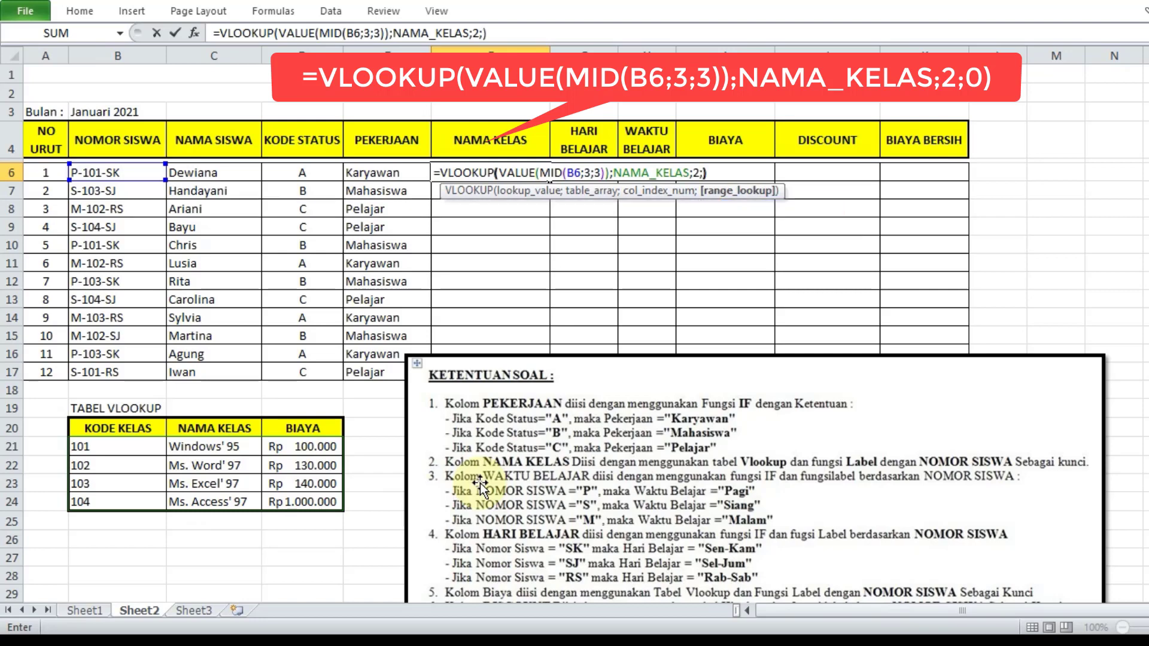
type("0")
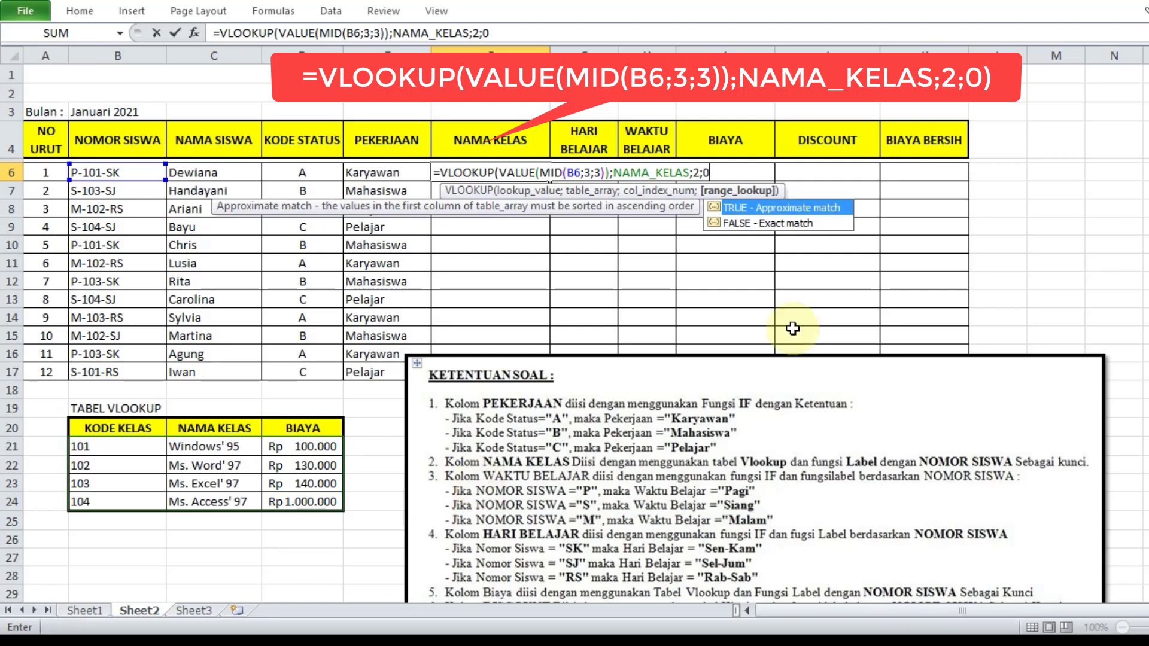
type(")")
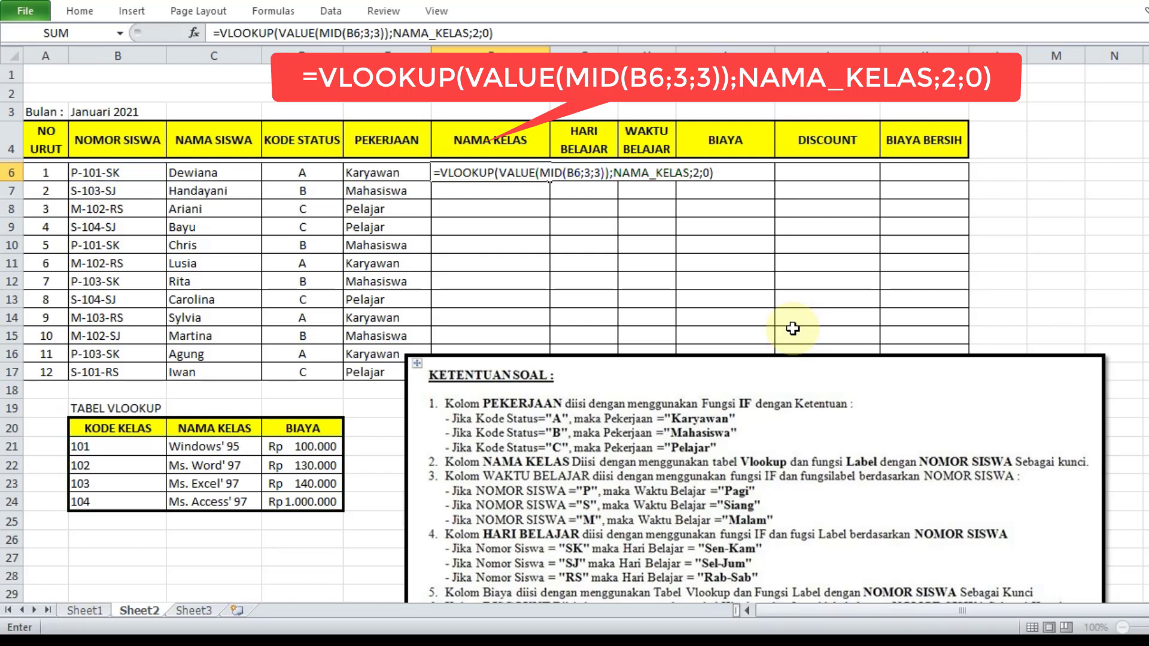
key("Return")
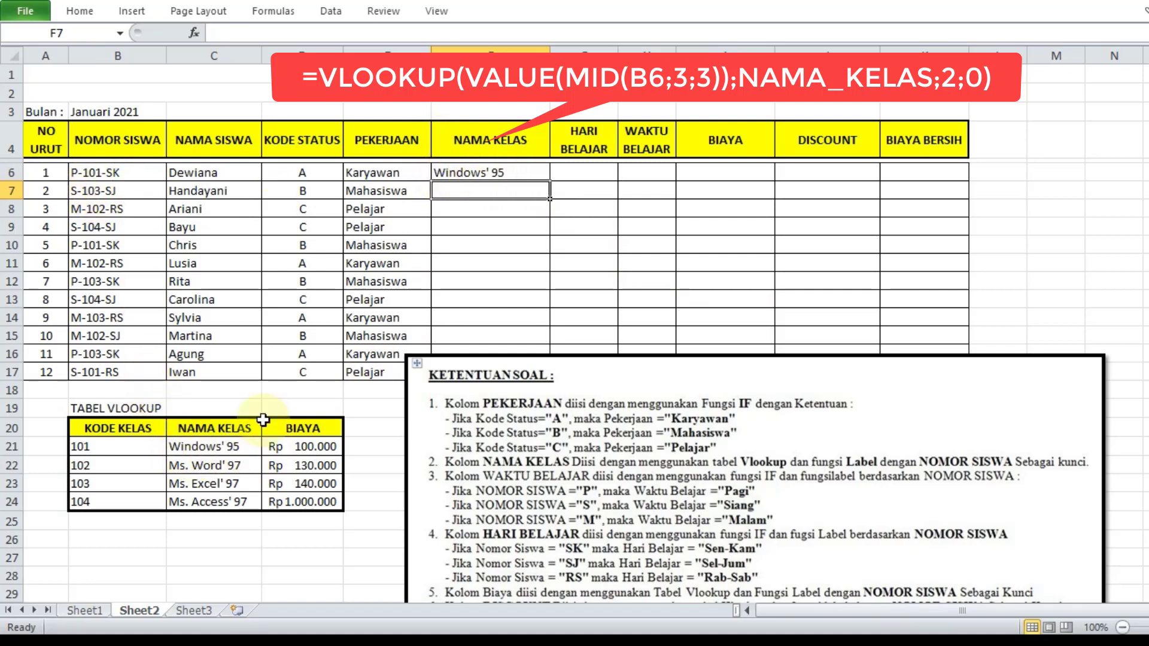
Step: Move the KETENTUAN SOAL picture below the report rows and fill the F6 formula down to F17
left_click(496, 173)
left_click_drag(684, 423, 684, 474)
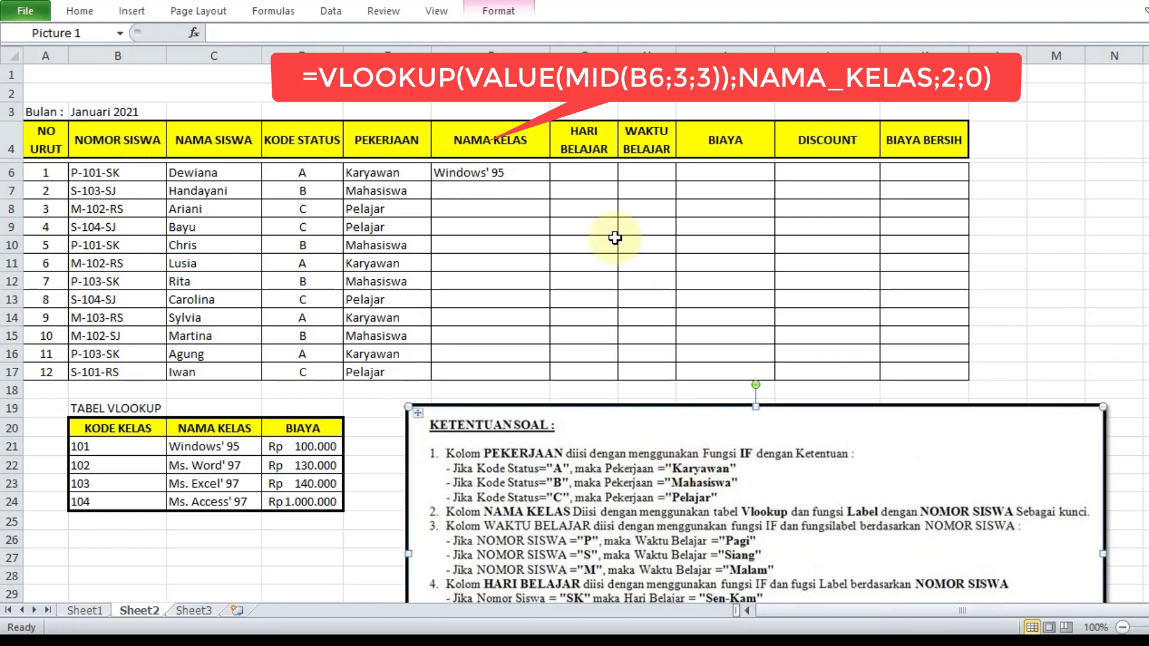
left_click(512, 180)
left_click_drag(549, 181, 550, 377)
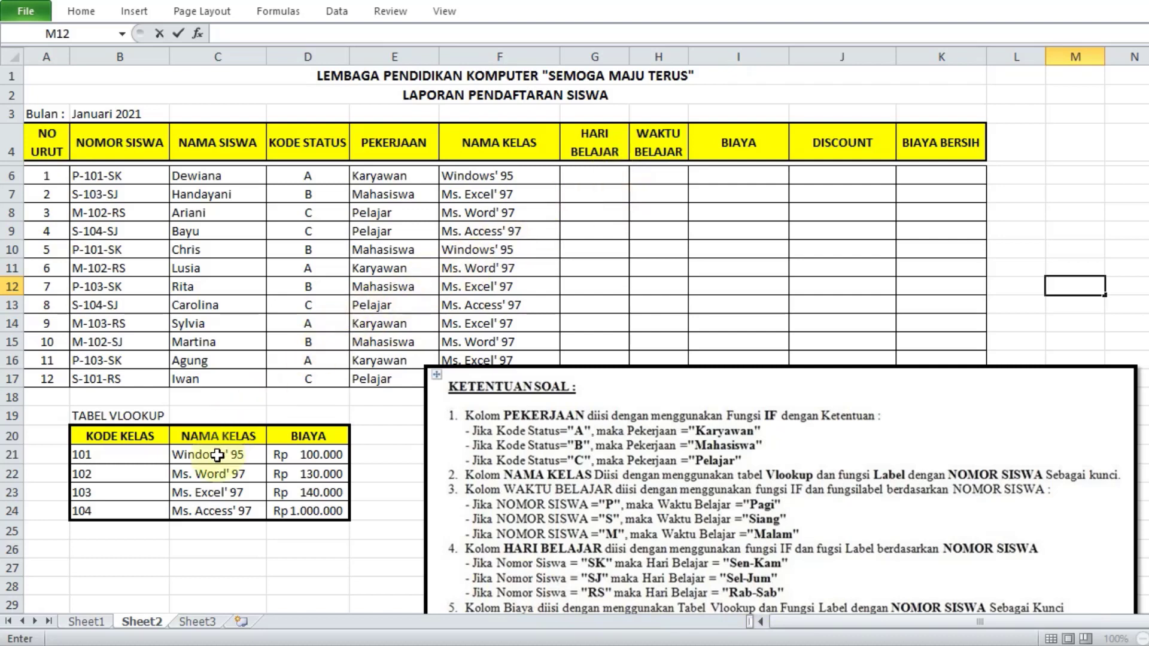
Step: Start an IF formula in G6 of the HARI BELAJAR column with a nested RIGHT function as its logical test
left_click(117, 178)
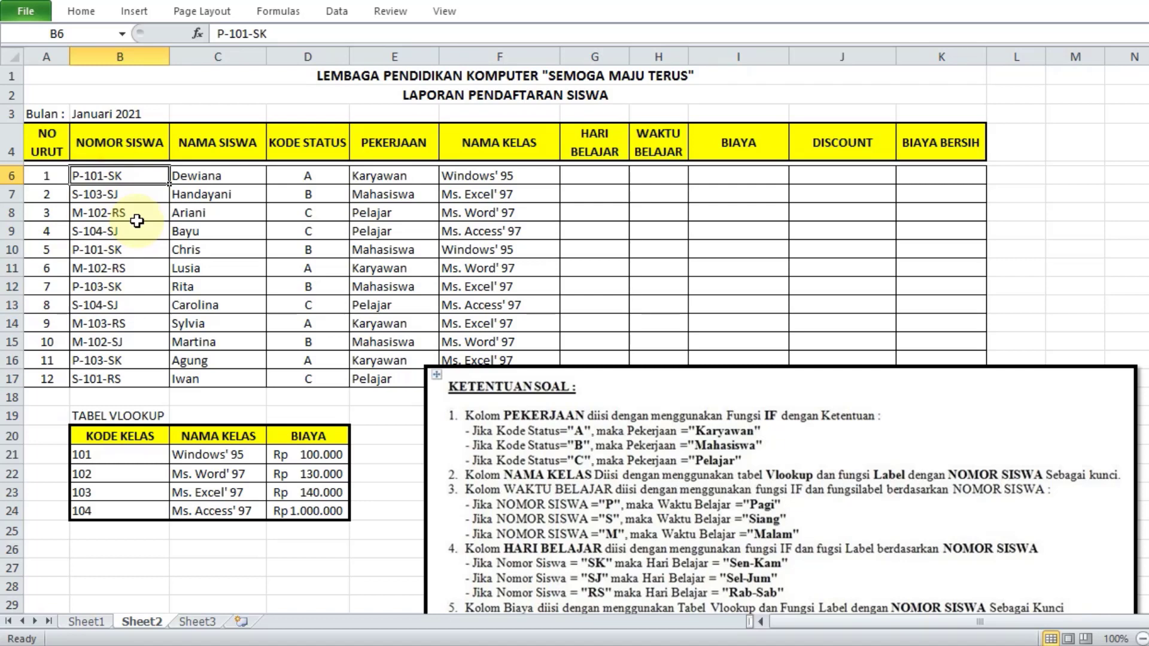
left_click(594, 174)
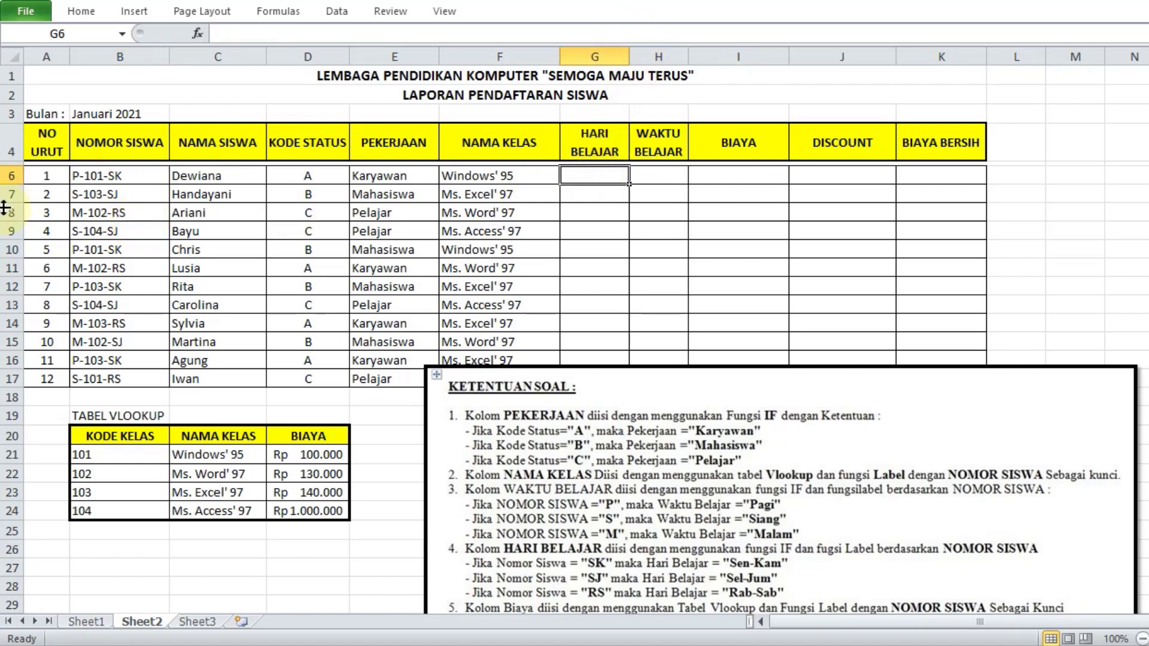
type("=if")
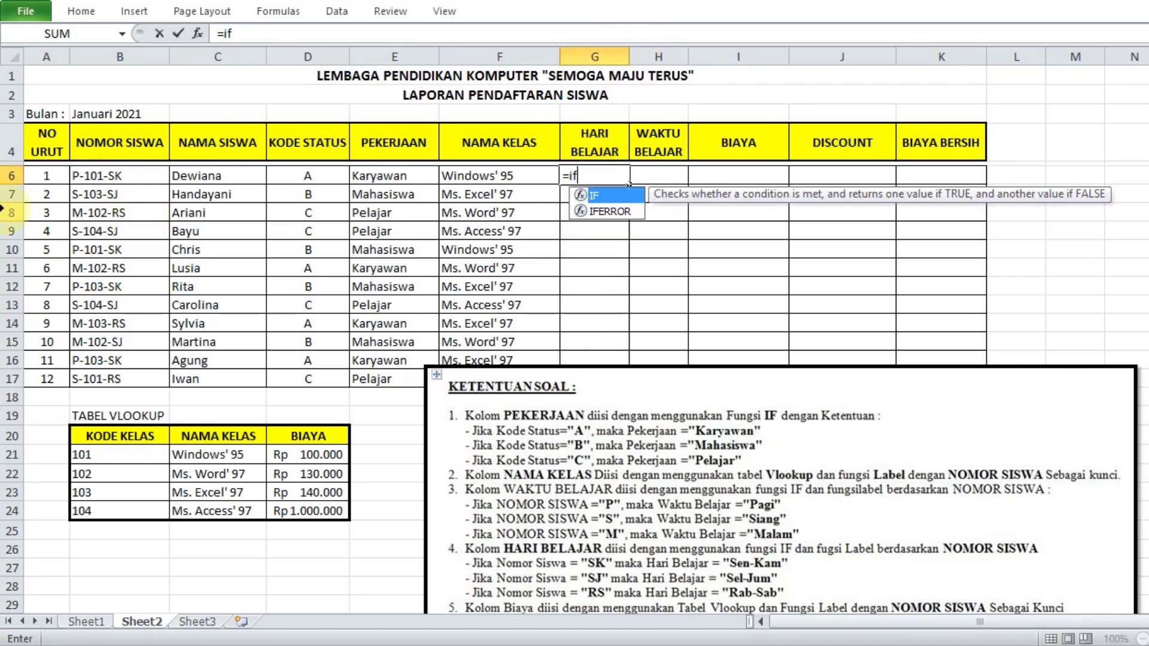
double_click(612, 194)
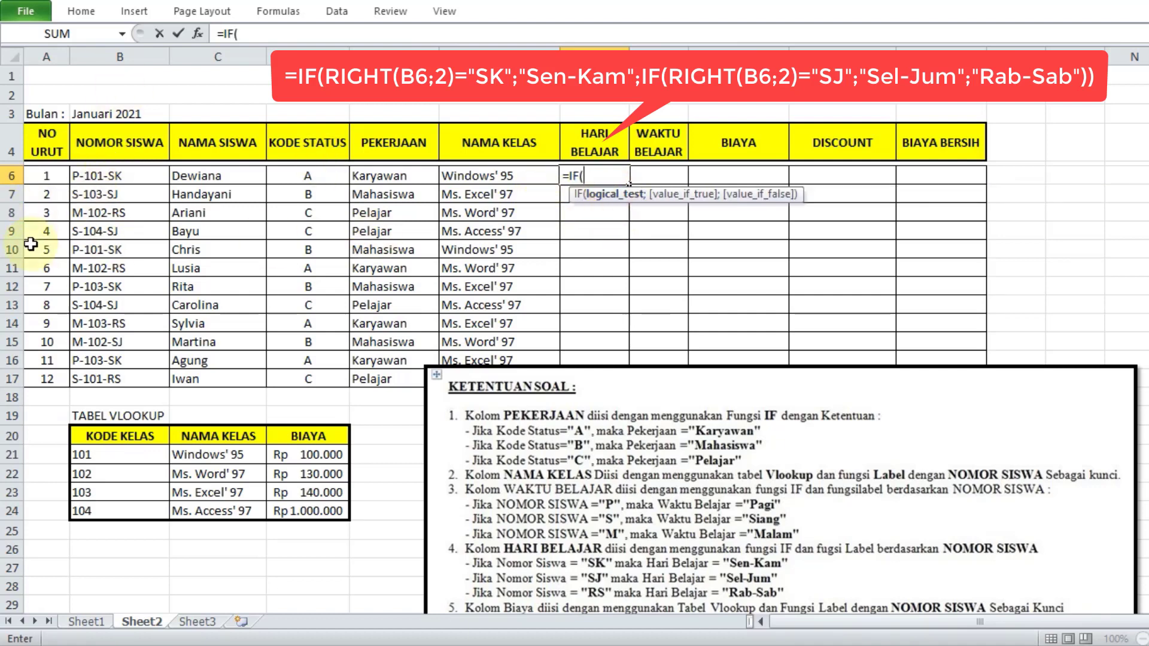
type("RIGHT")
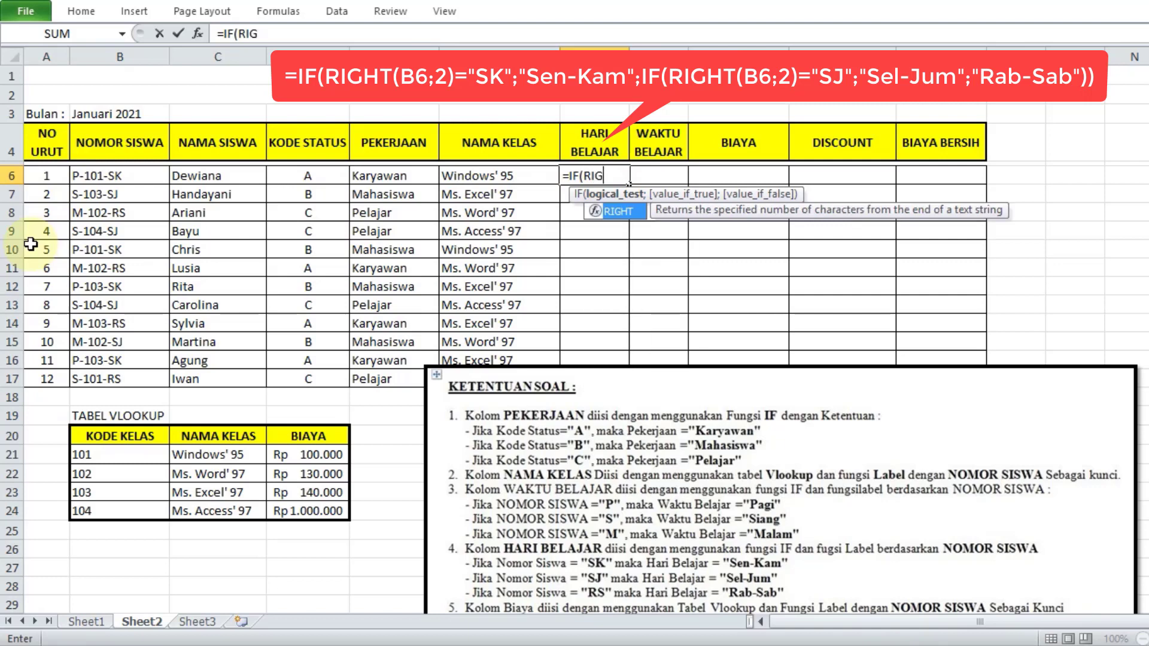
double_click(632, 210)
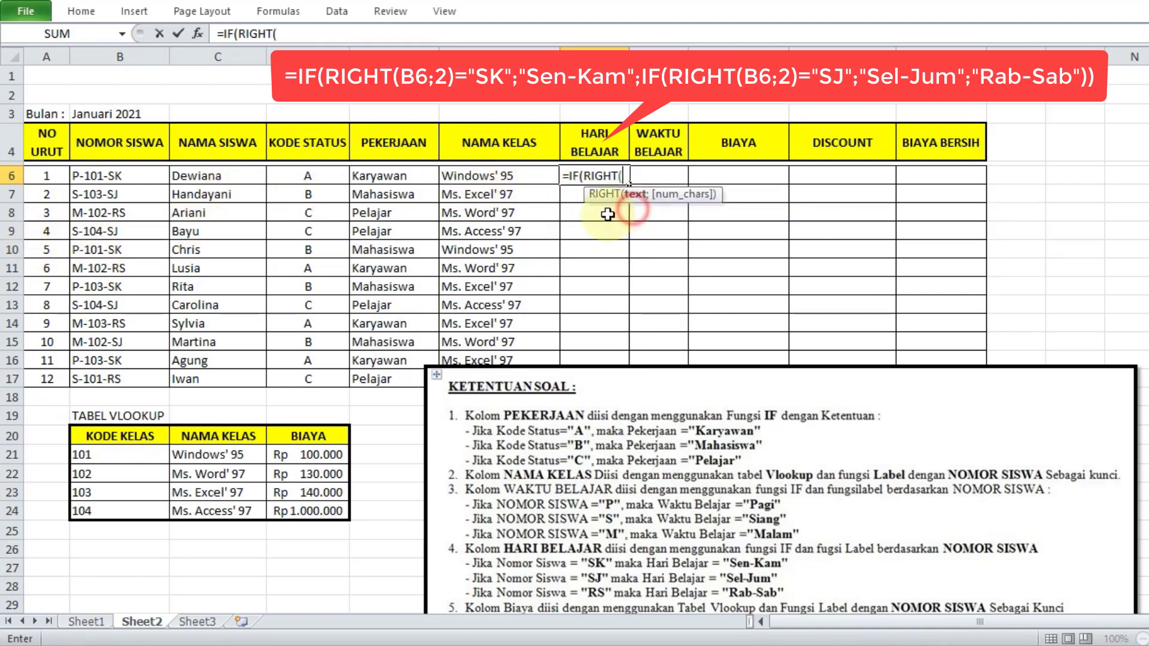
Step: Complete the G6 formula's first test as RIGHT(B6;2)="SK" and return "Sen-Kam" when it is true
left_click(120, 176)
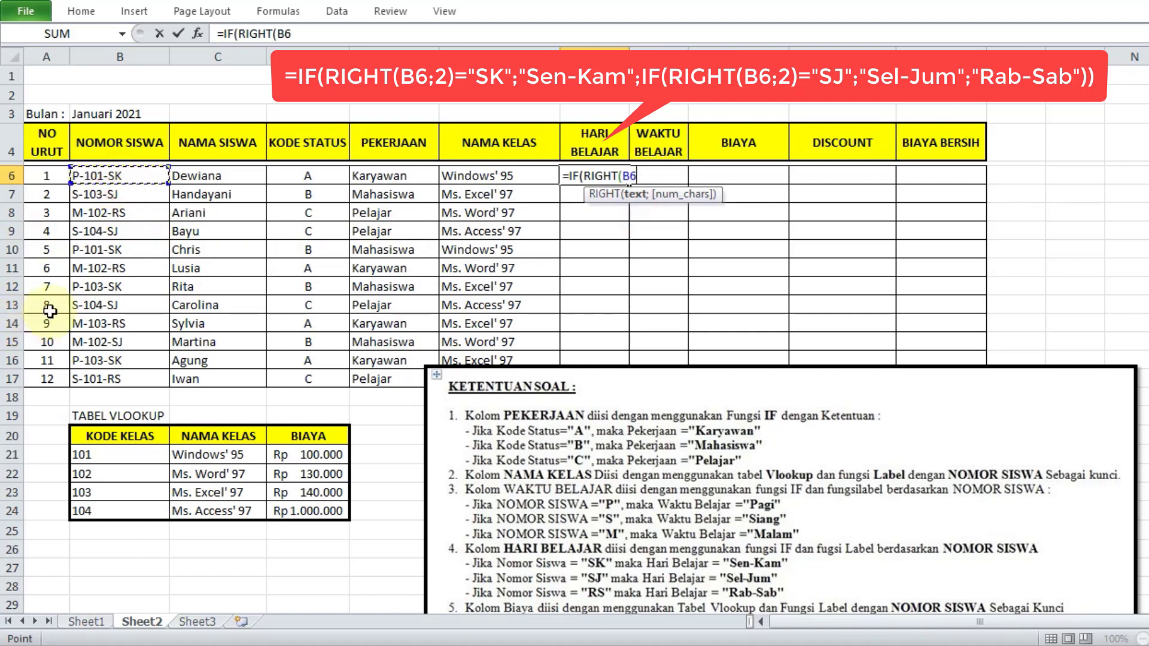
type(";")
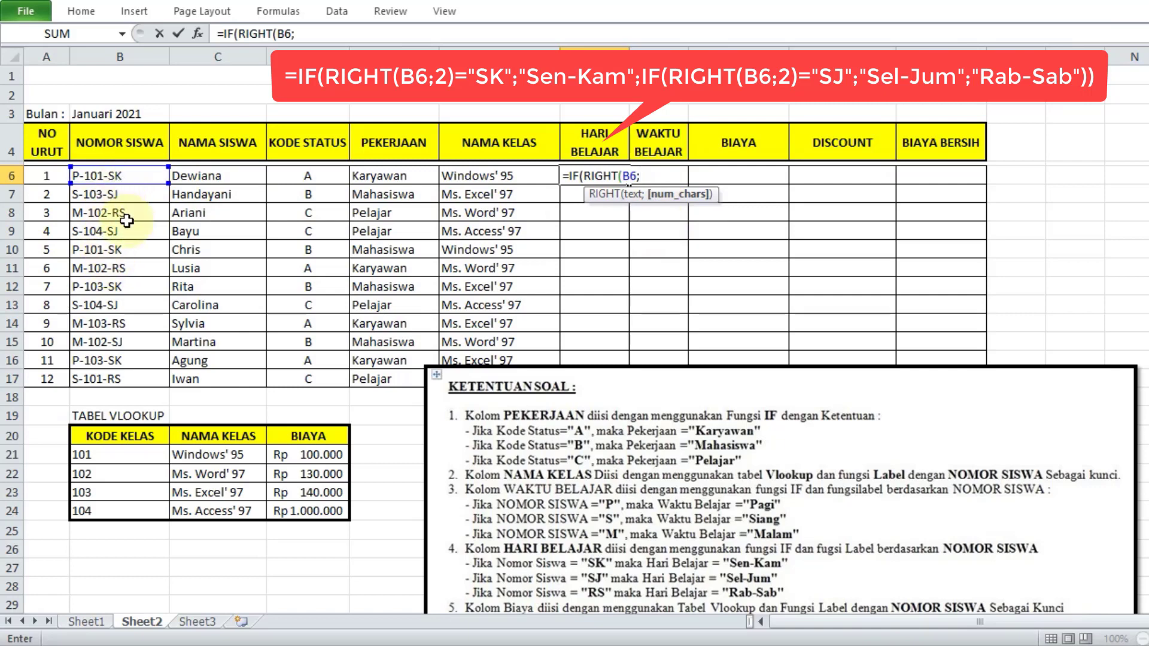
type("2")
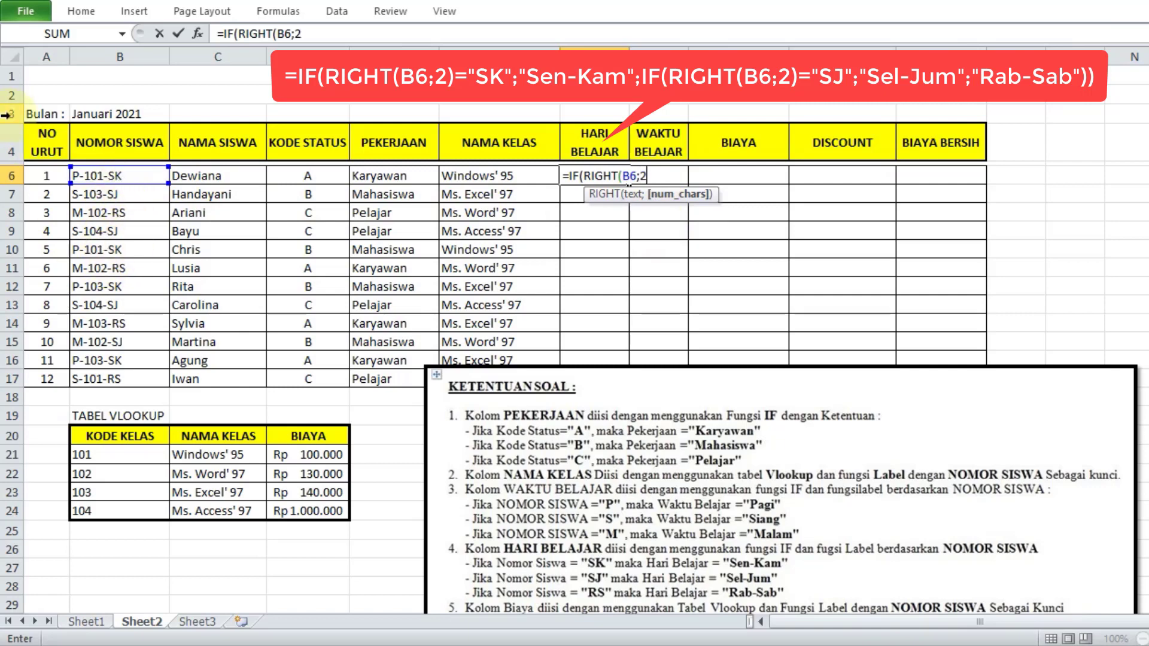
type(")=")
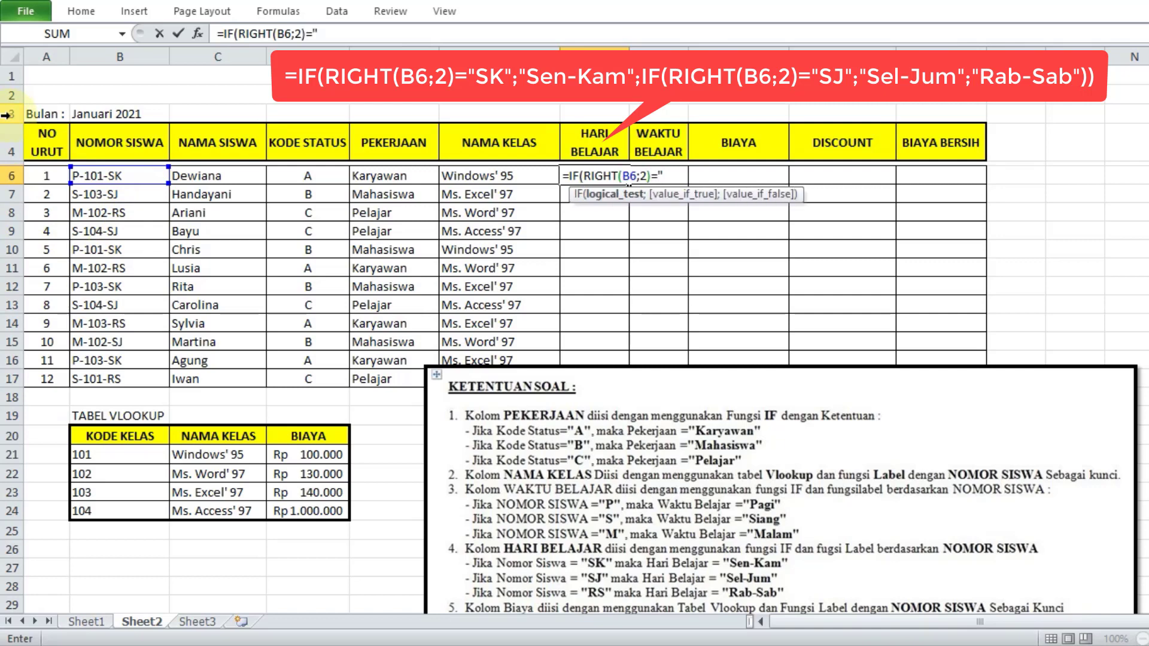
type("\"SK\";\"")
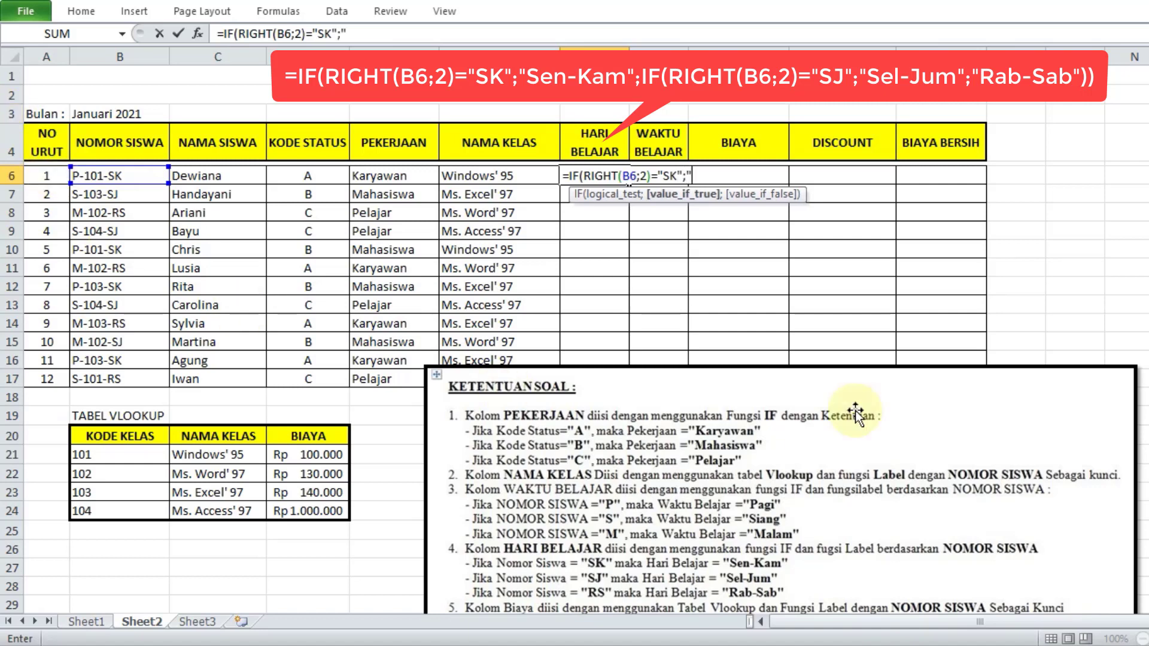
type("Sen")
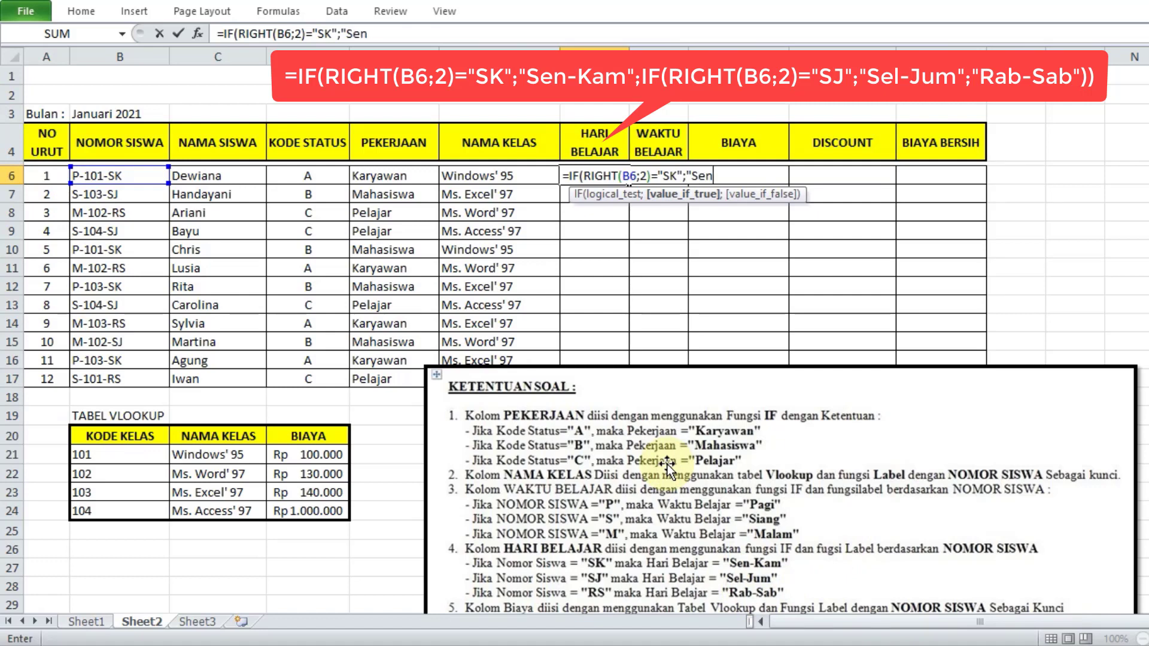
type("-Kam\";")
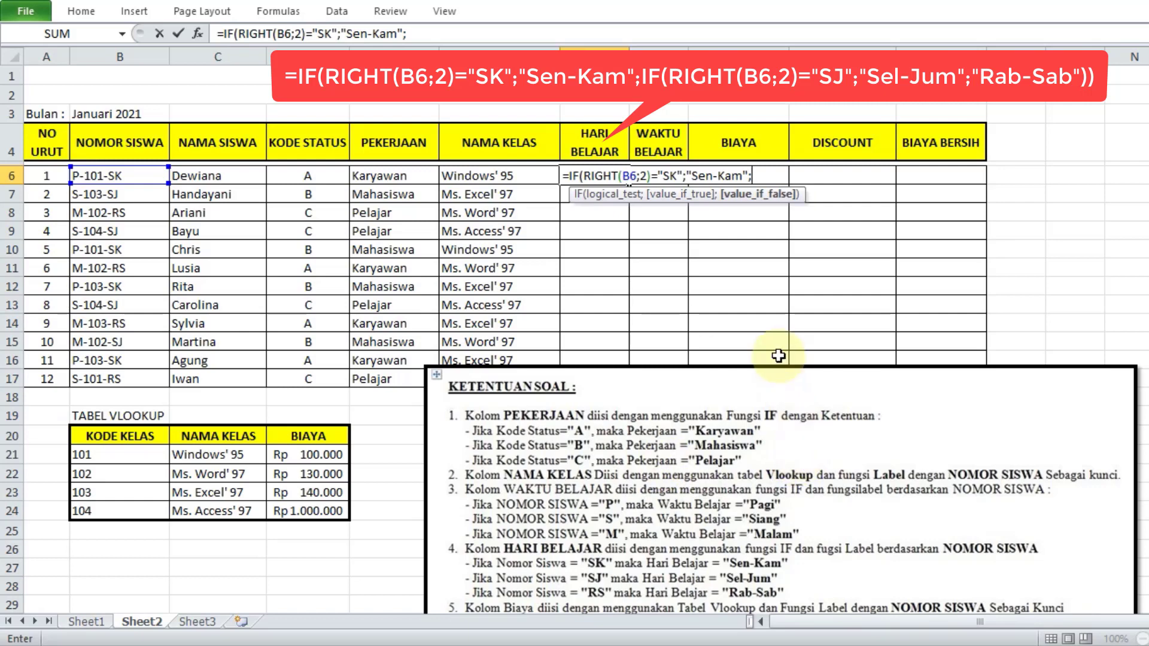
Step: Nest a second IF in the G6 formula's false argument with the test RIGHT(B6;2)="SJ"
type("I")
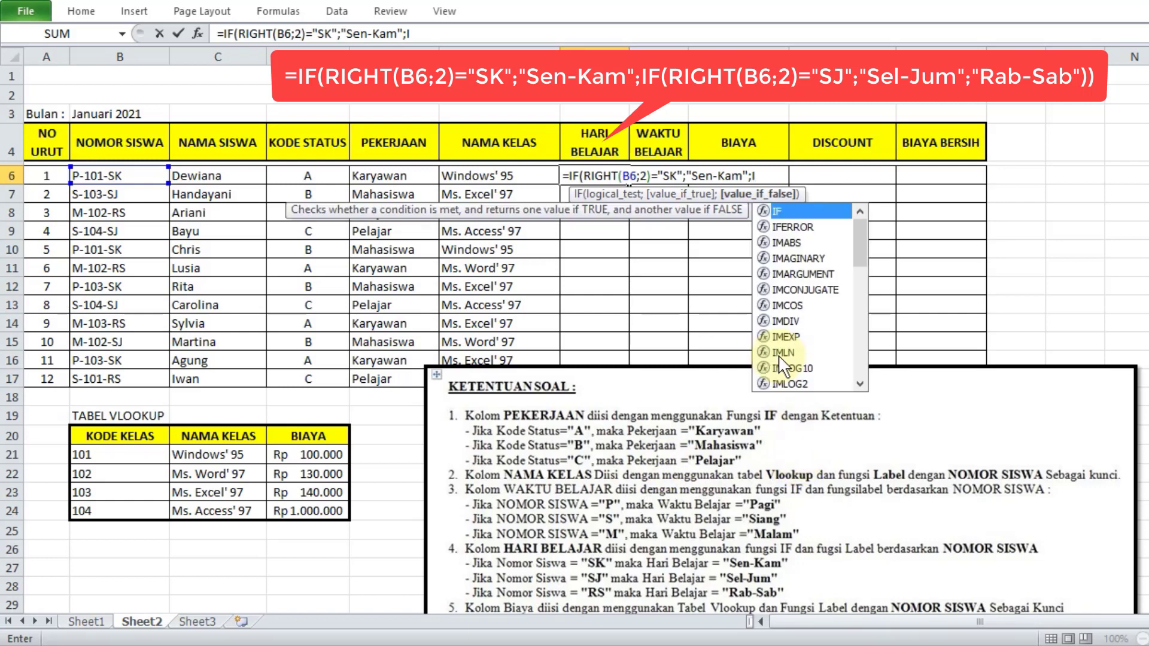
type("F(RI")
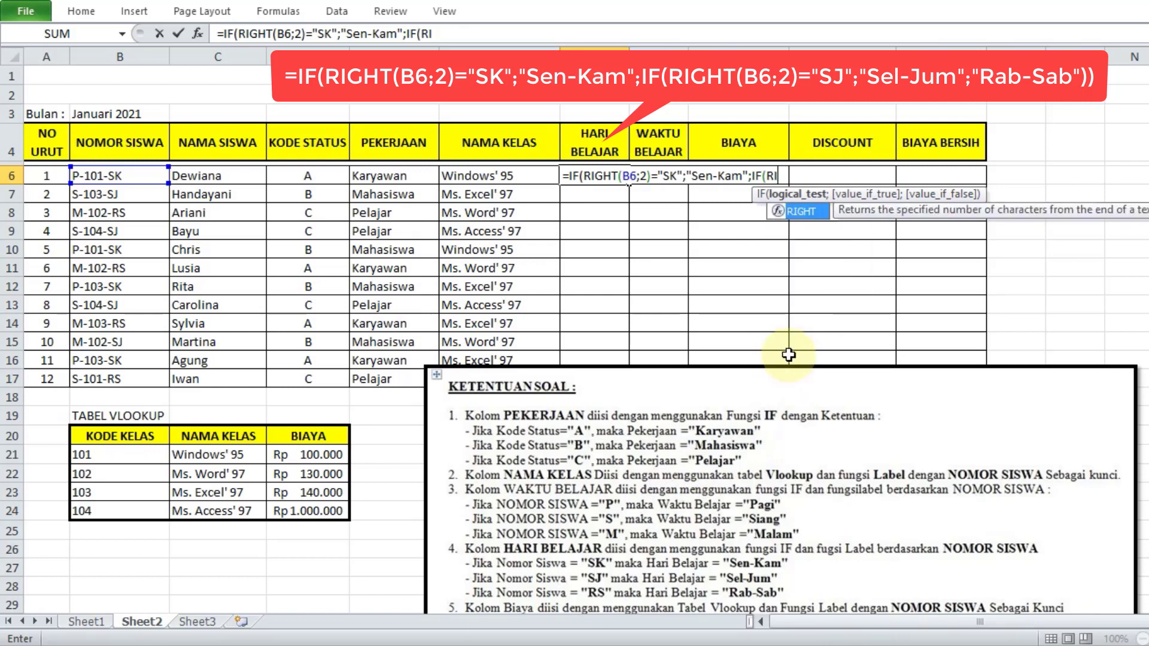
double_click(801, 211)
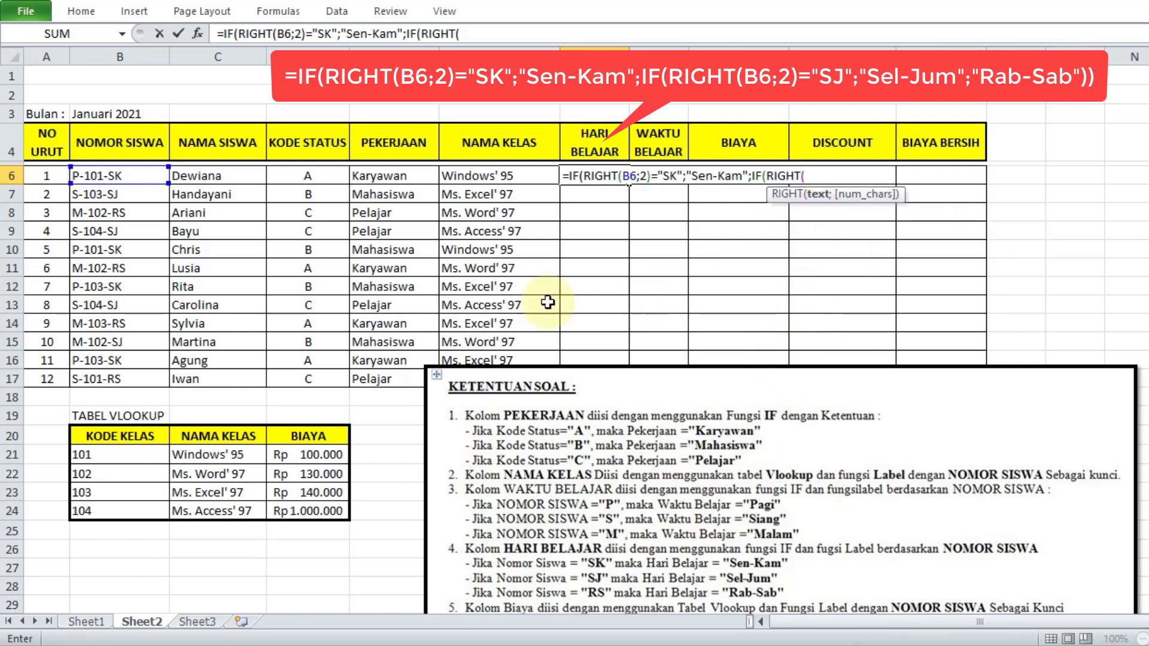
left_click(99, 177)
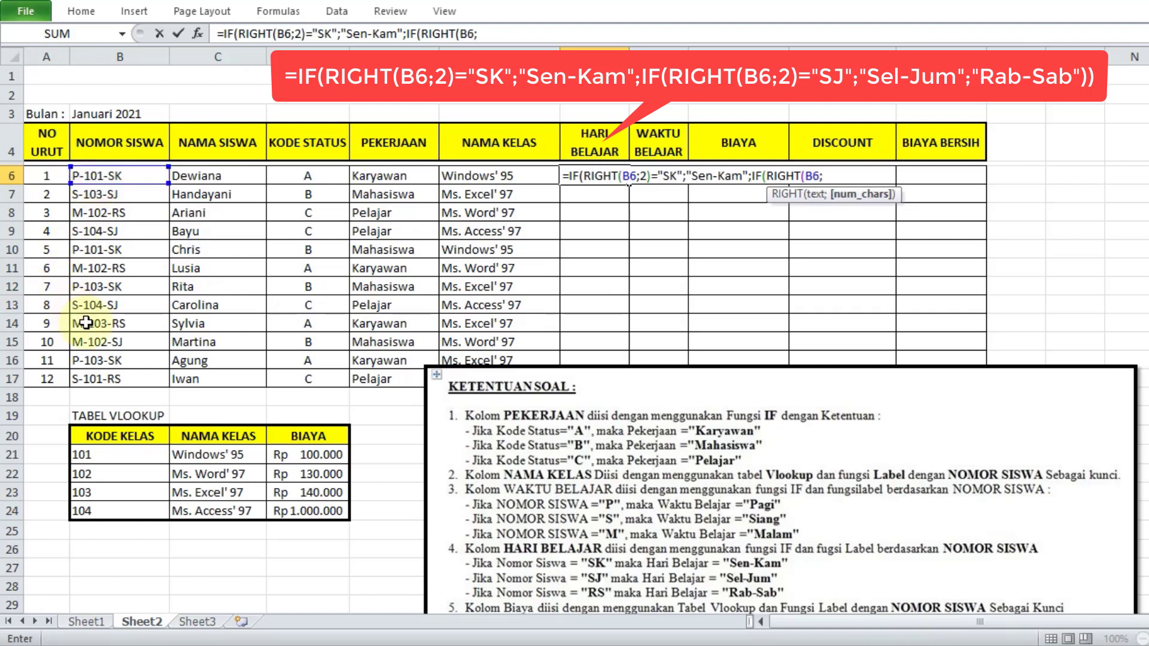
type("2)")
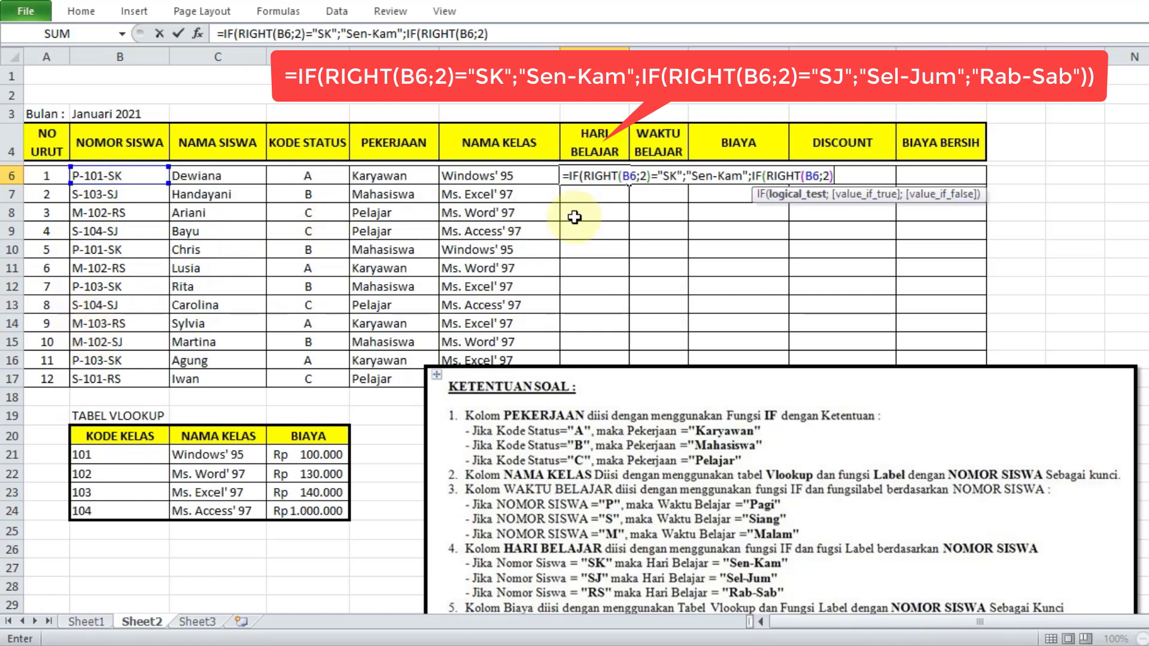
type("=\"")
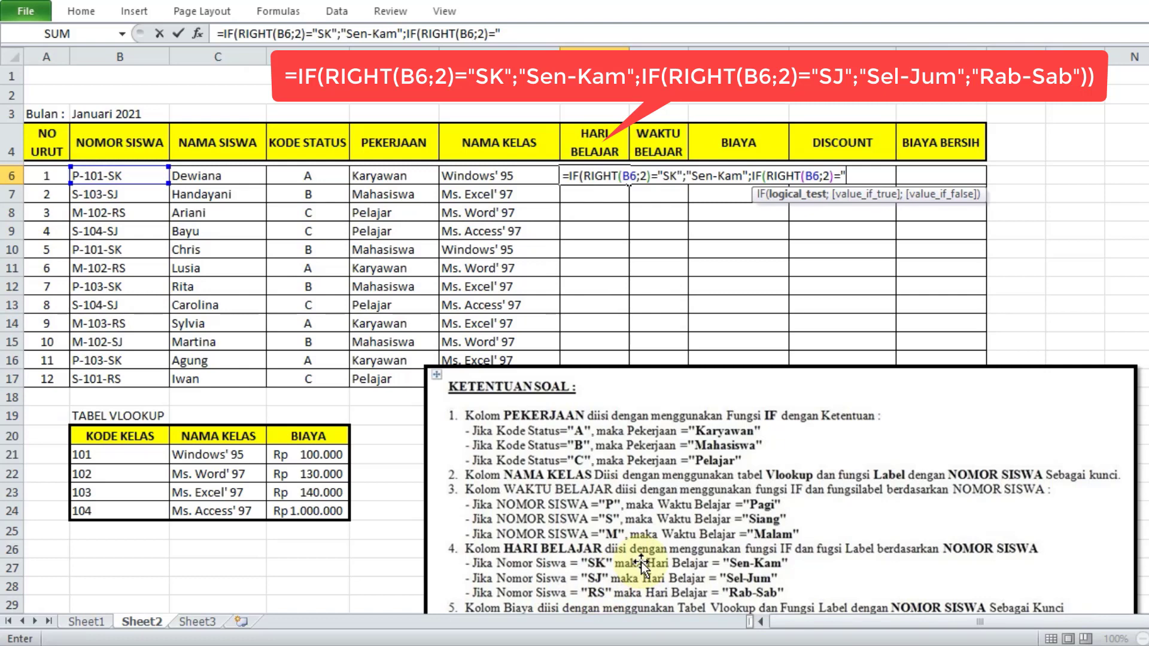
type("SJ\";")
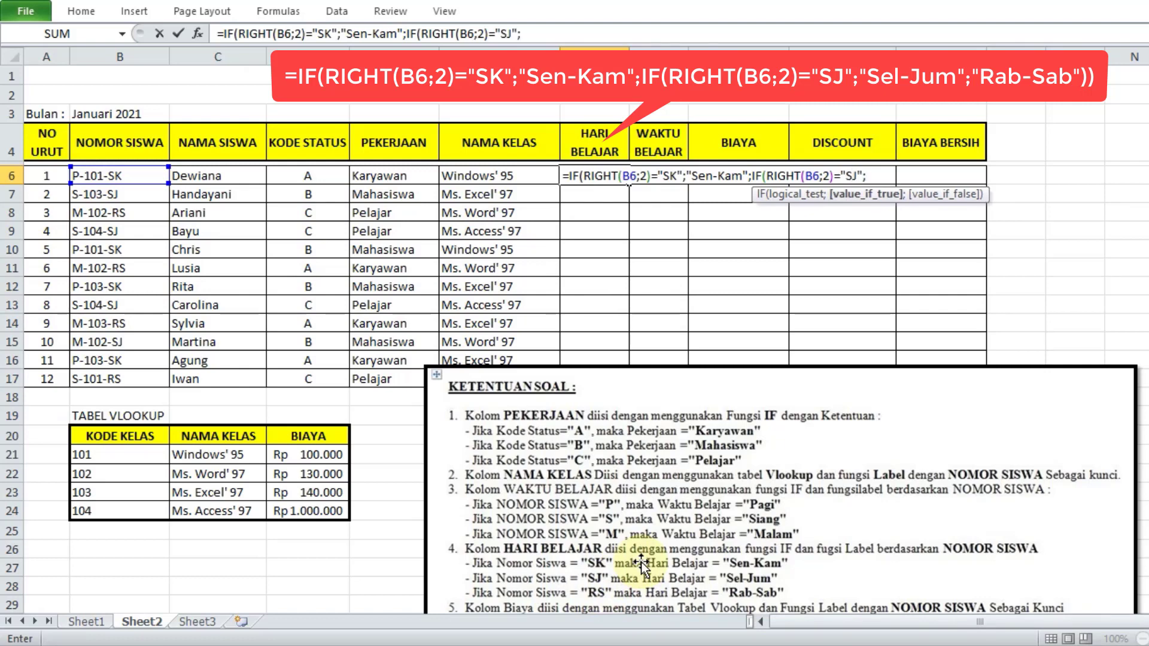
Step: Finish the G6 formula's nested IF with "Sel-Jum" when true and "Rab-Sab" when false, and enter the formula
type("\"Sel-Ju")
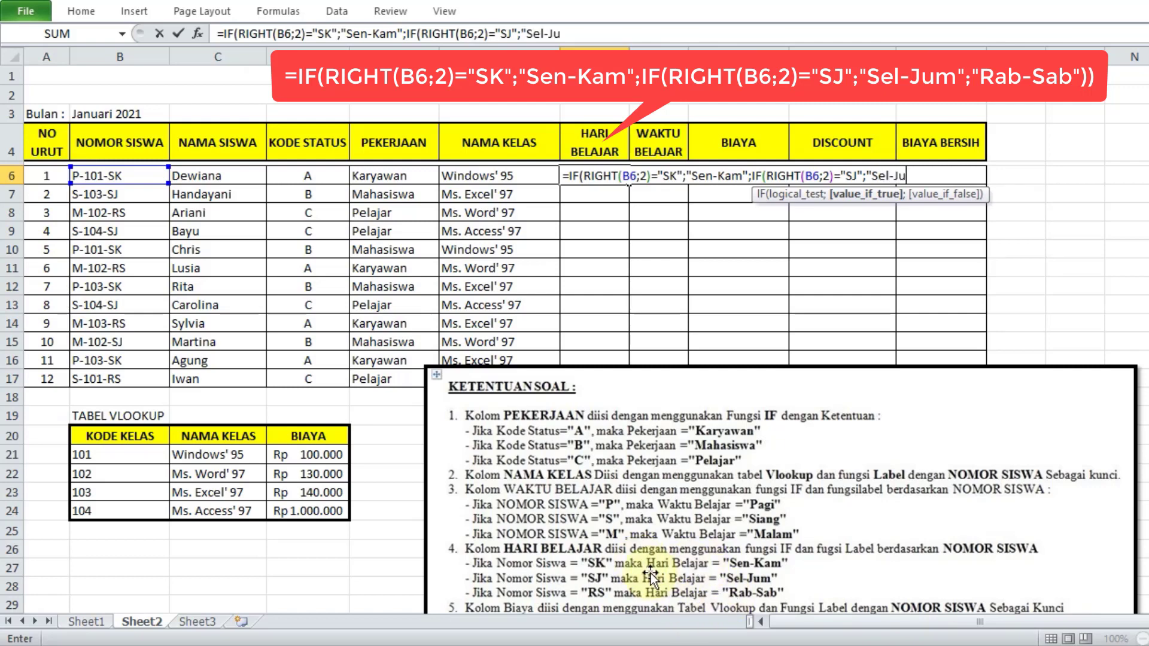
type("m\";")
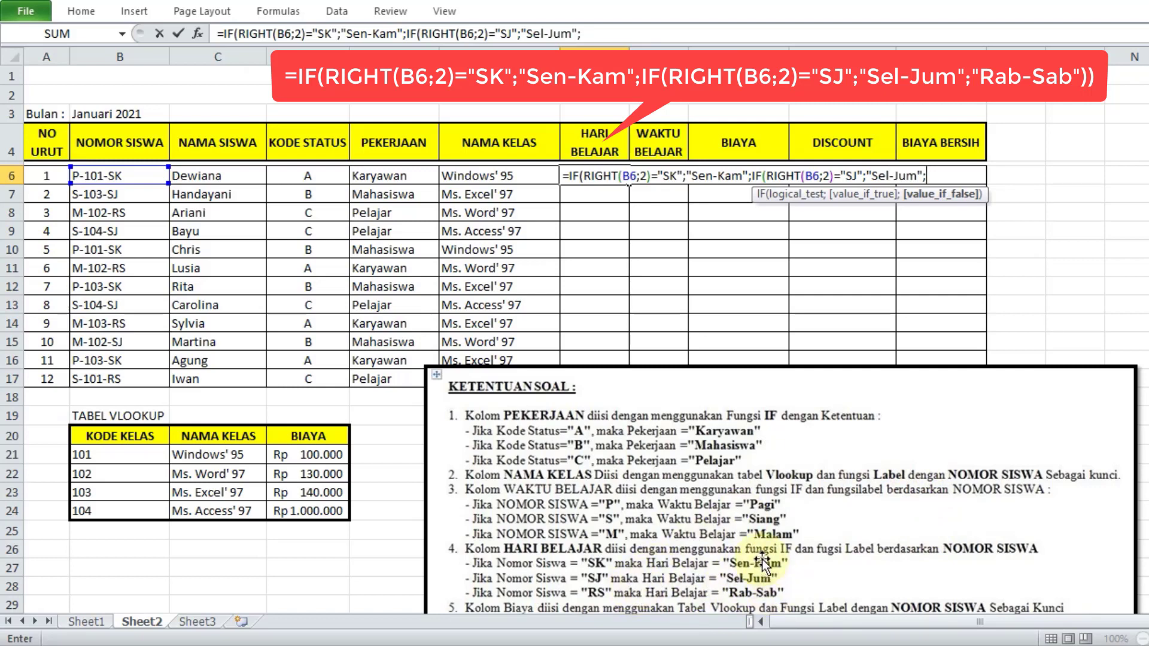
type(":")
key("BackSpace")
type("\"Rab-Sab")
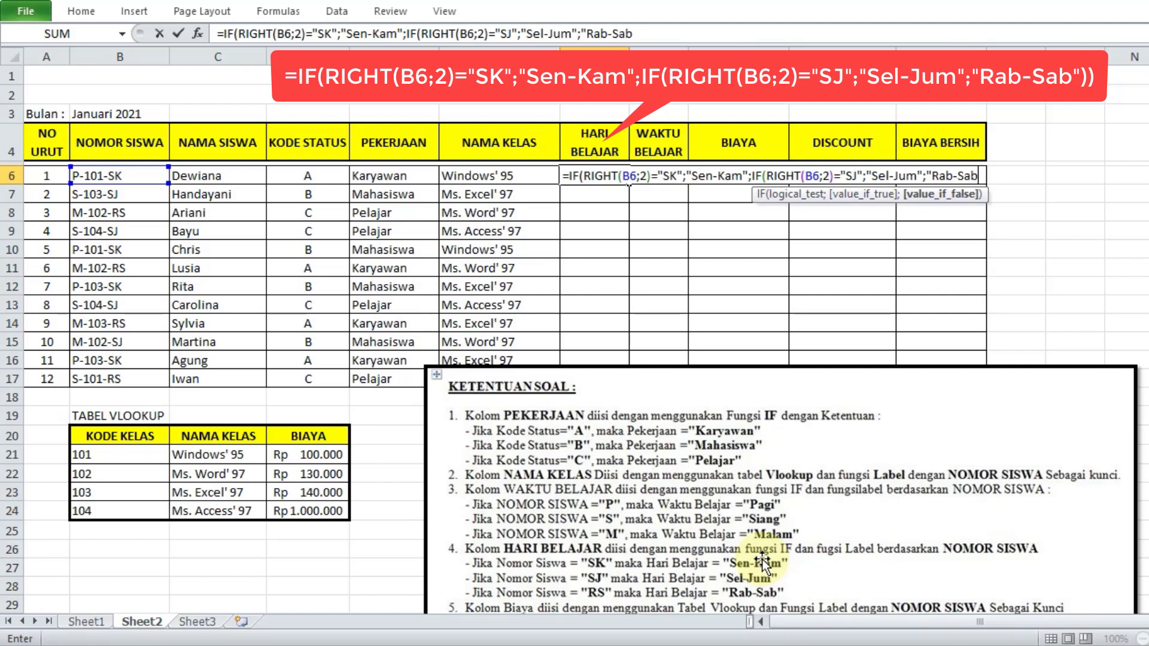
type("\"))")
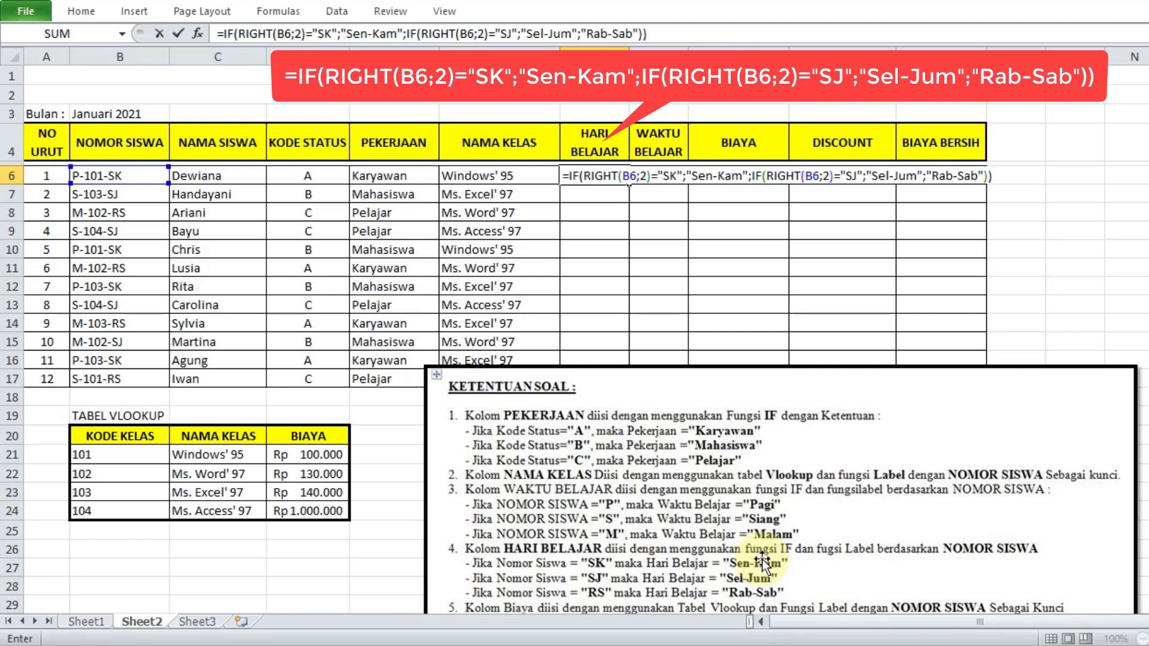
key("Return")
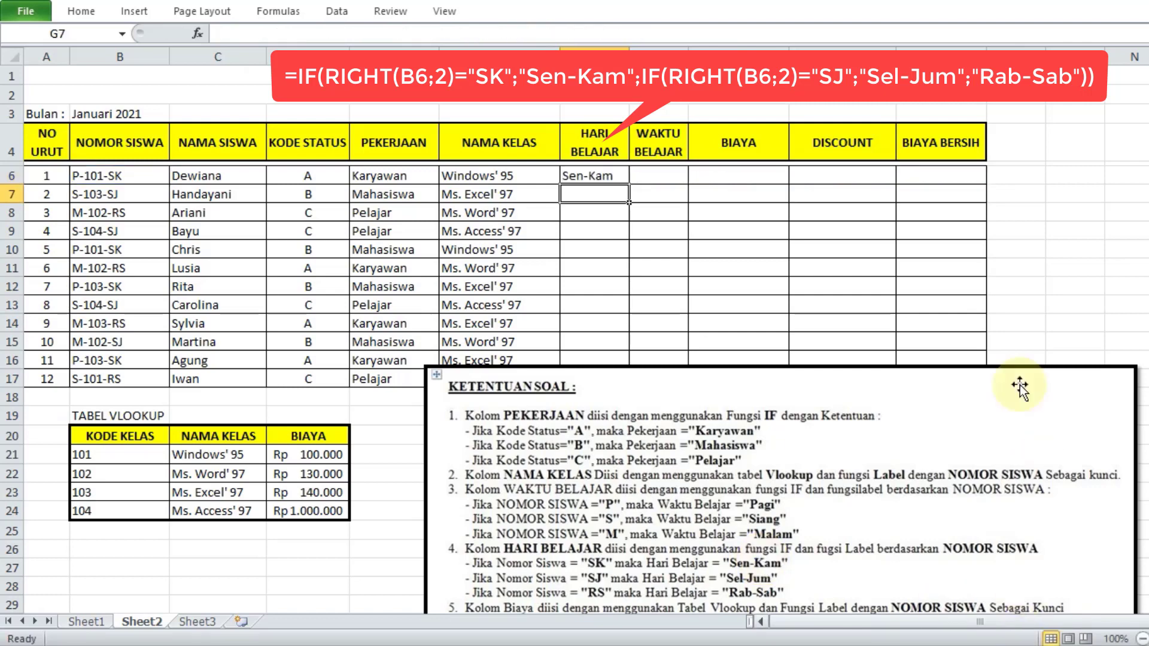
Step: Move the KETENTUAN SOAL picture below the report rows and fill the G6 formula down to G17
left_click_drag(653, 384, 655, 419)
left_click(610, 178)
left_click_drag(632, 187, 637, 381)
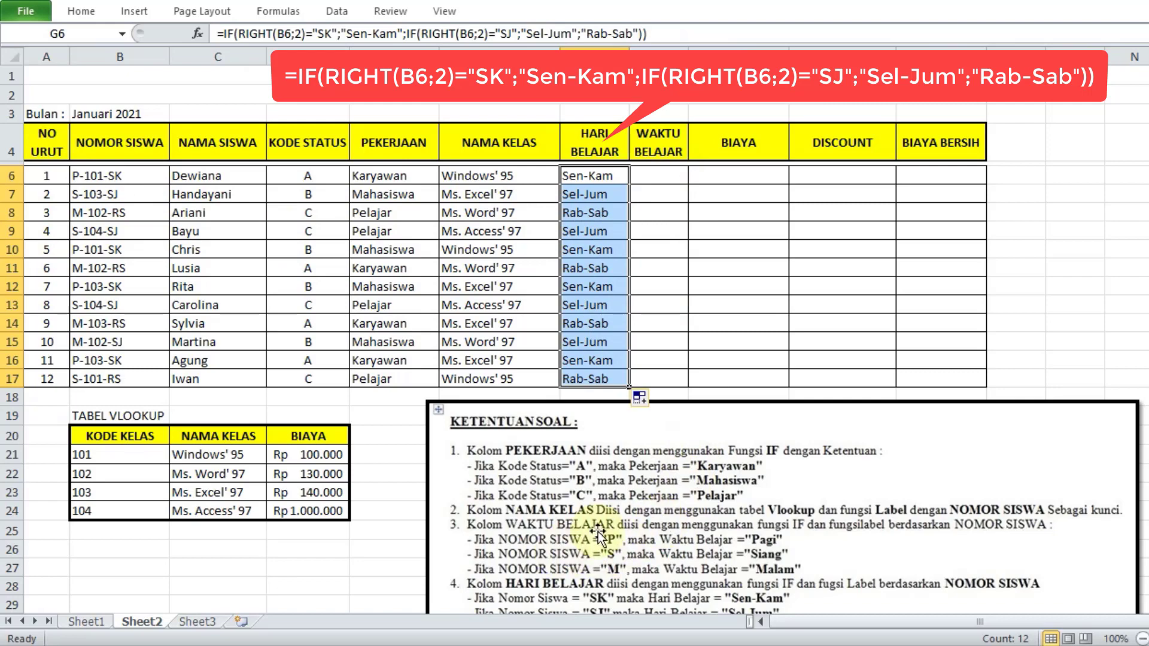
Step: Start an IF formula in H6 of the WAKTU BELAJAR column that tests LEFT(B6;1)="P" and returns "Pagi" when true
left_click(654, 179)
left_click_drag(664, 510, 673, 460)
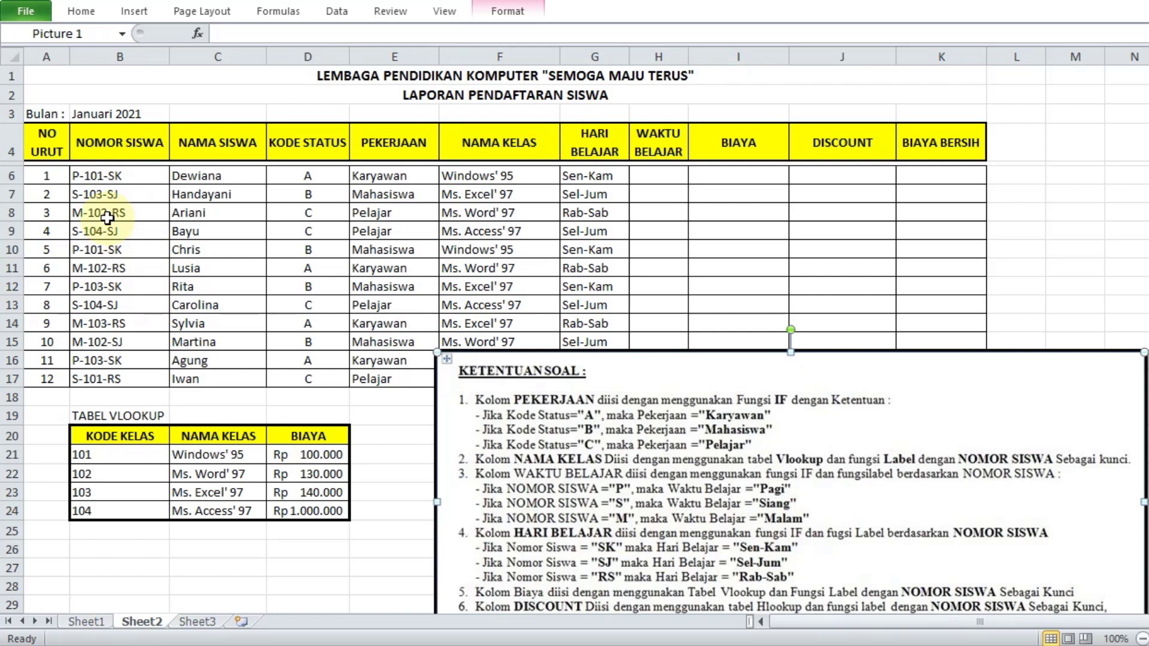
left_click(686, 177)
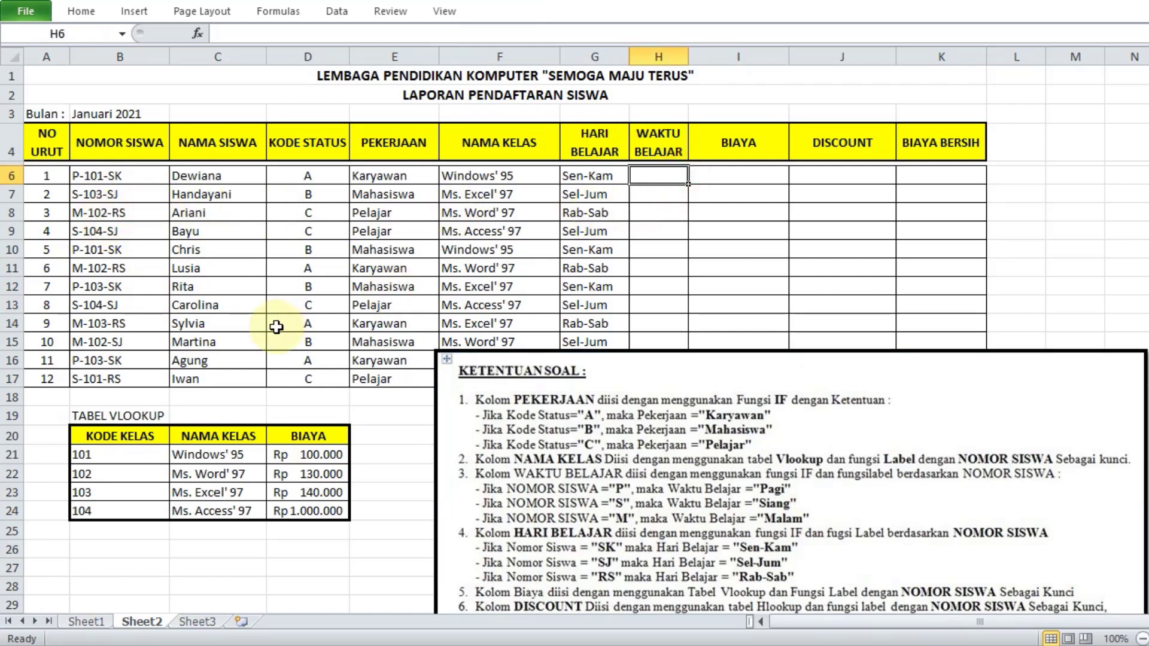
type("=IF")
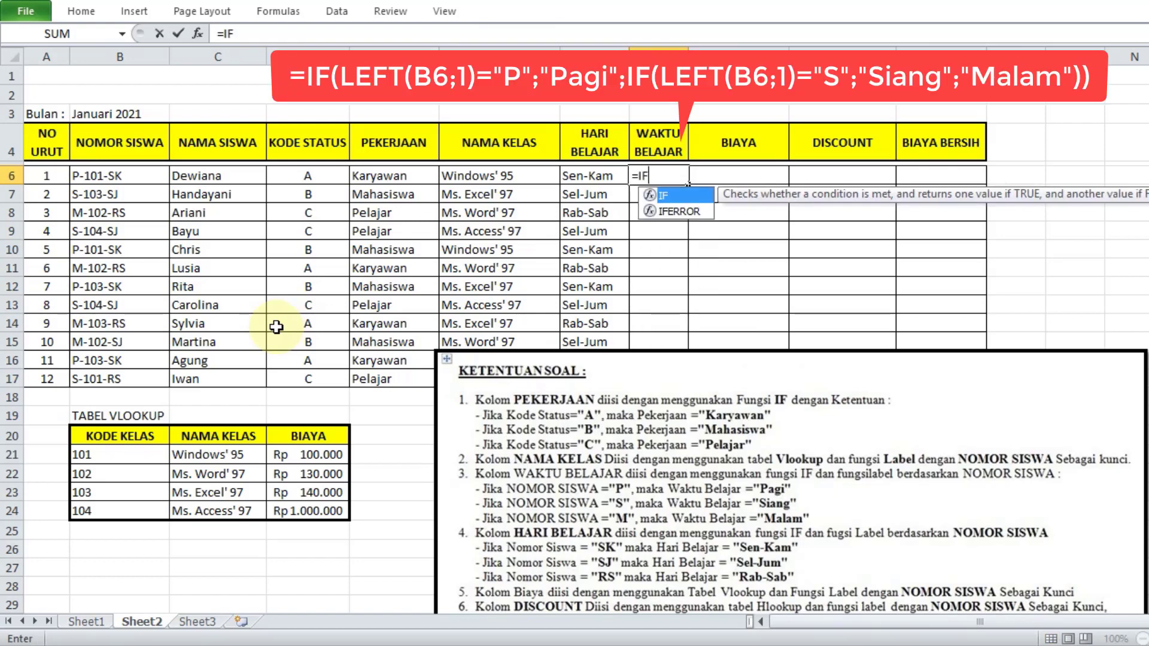
type("(LEFT")
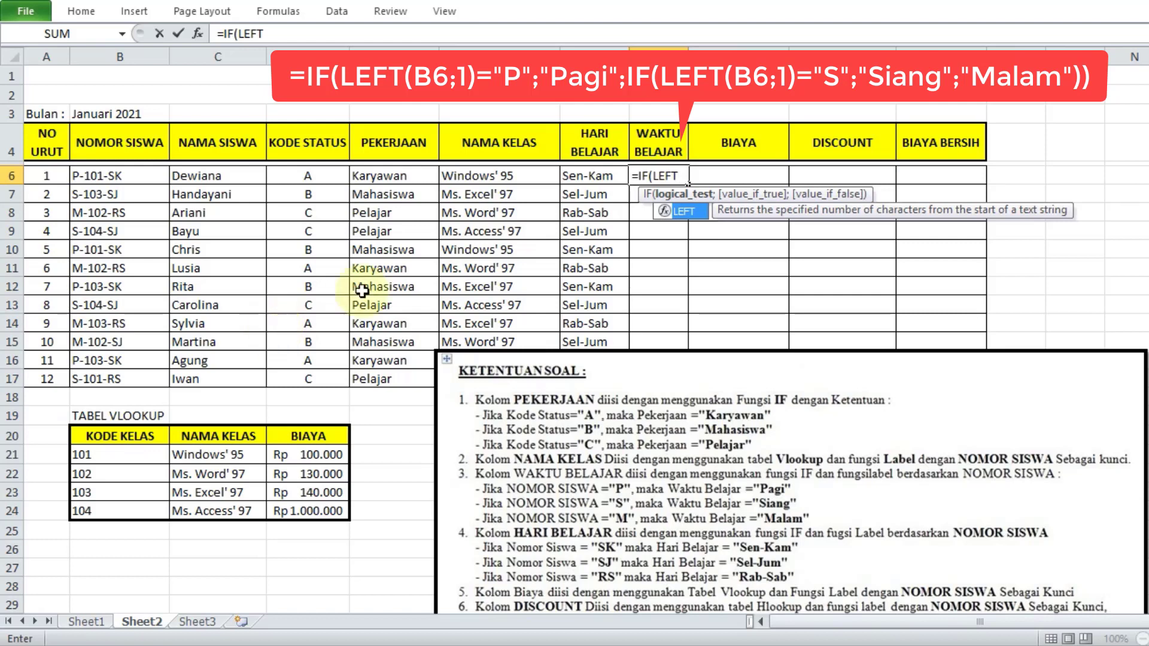
double_click(691, 209)
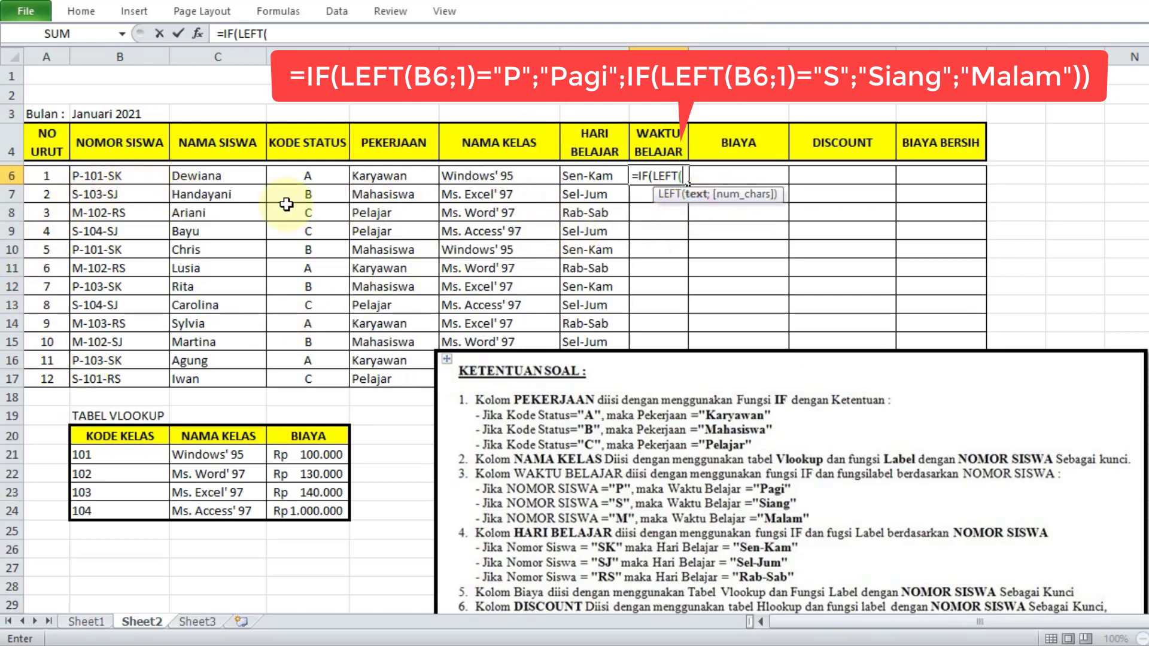
left_click(131, 175)
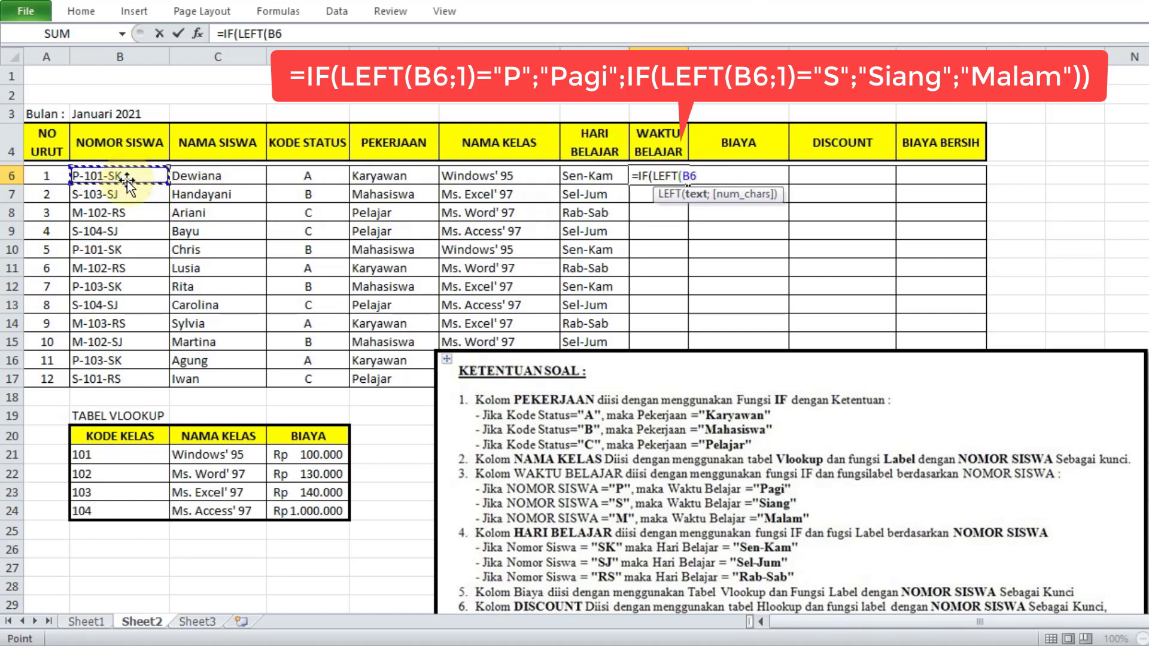
type(";")
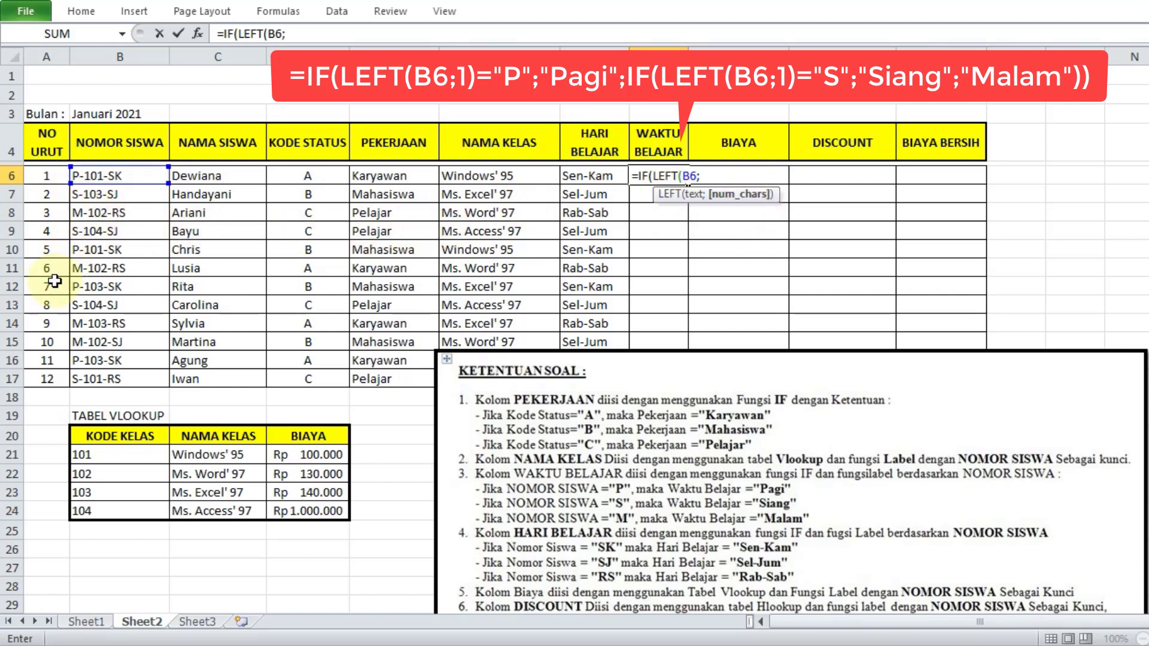
type("1)")
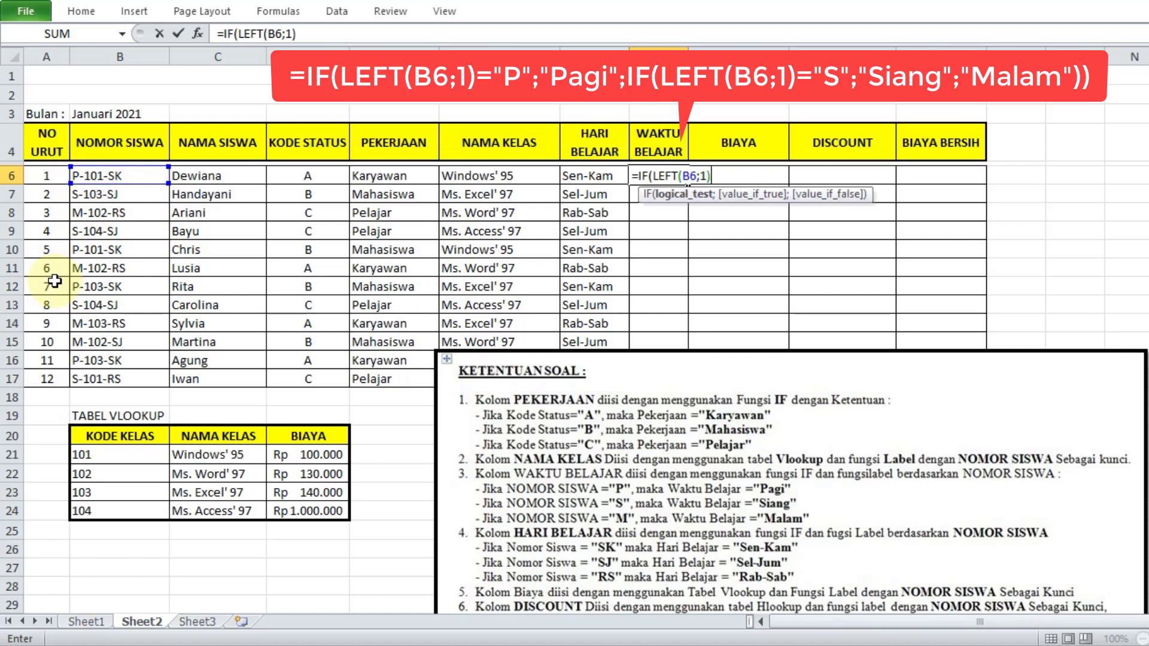
type("=\"P\";\"")
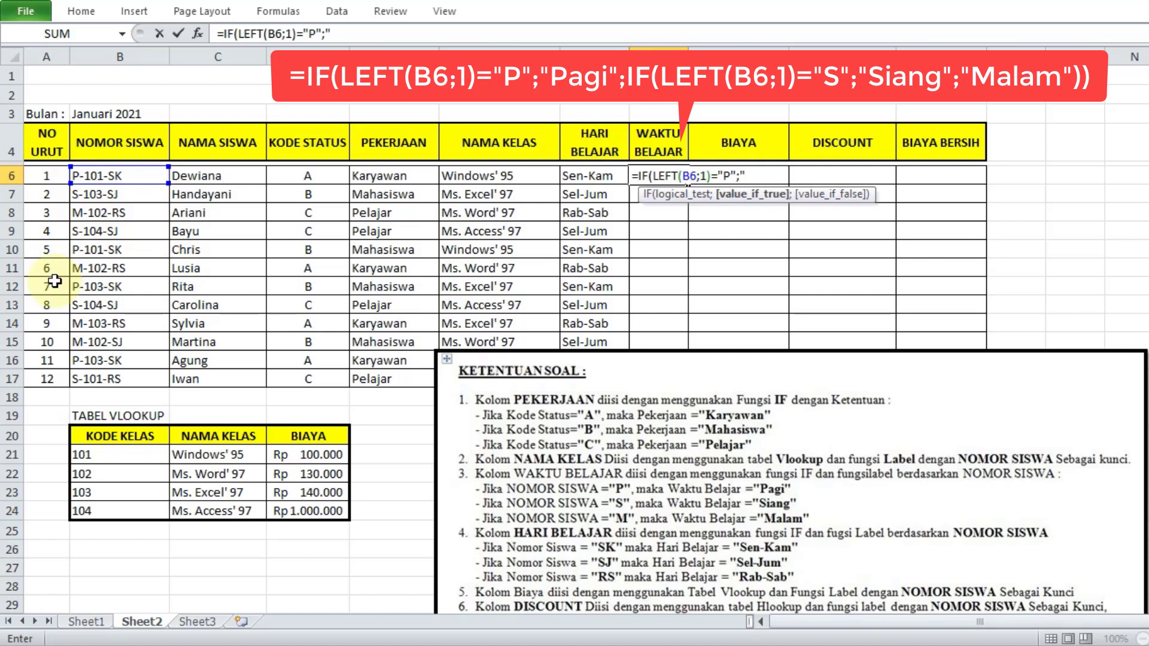
type("Pagi\";")
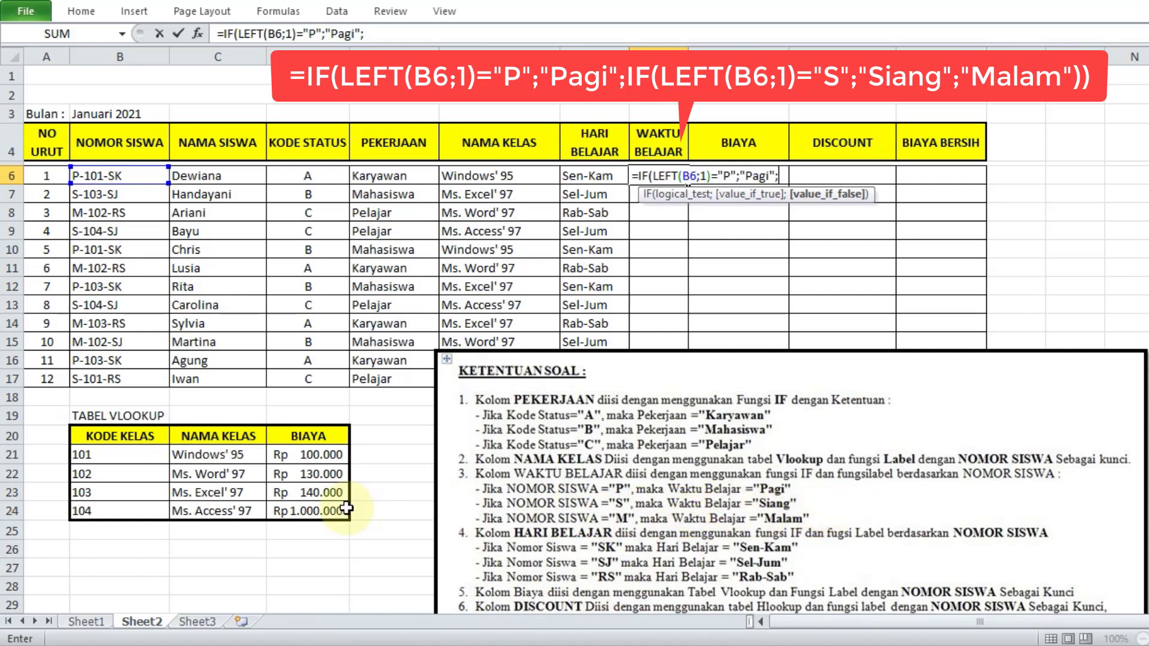
Step: Nest a second IF in the H6 formula's false argument with the test LEFT(B6;1)="S" returning "Siang" when true
type("IF(")
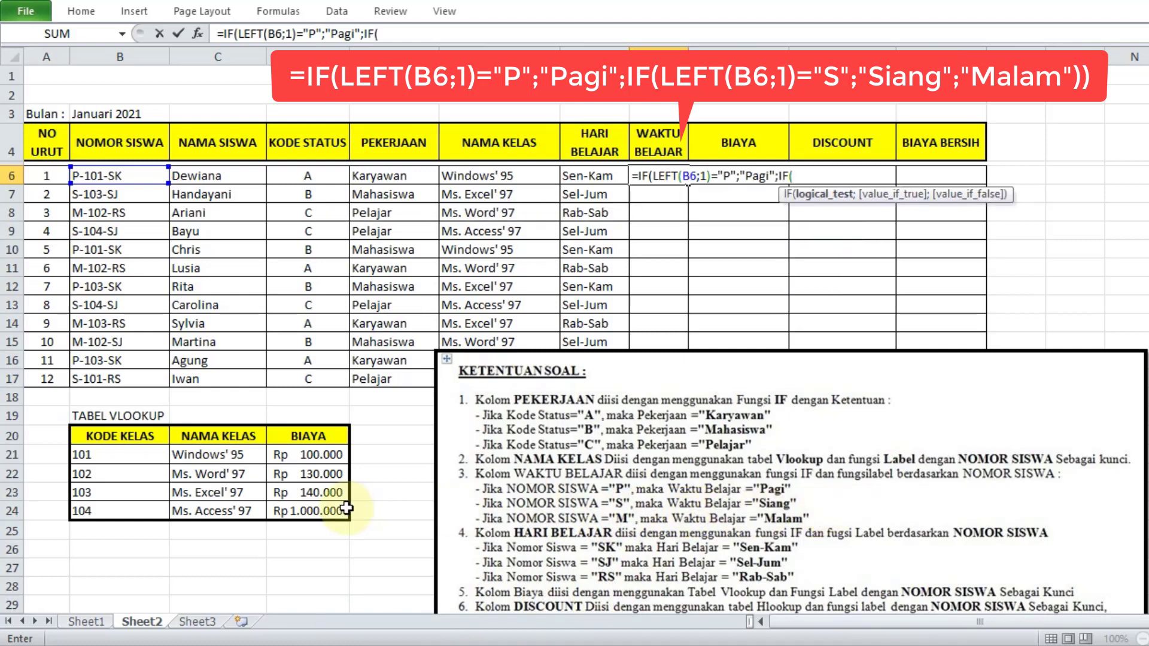
type("LE")
double_click(825, 210)
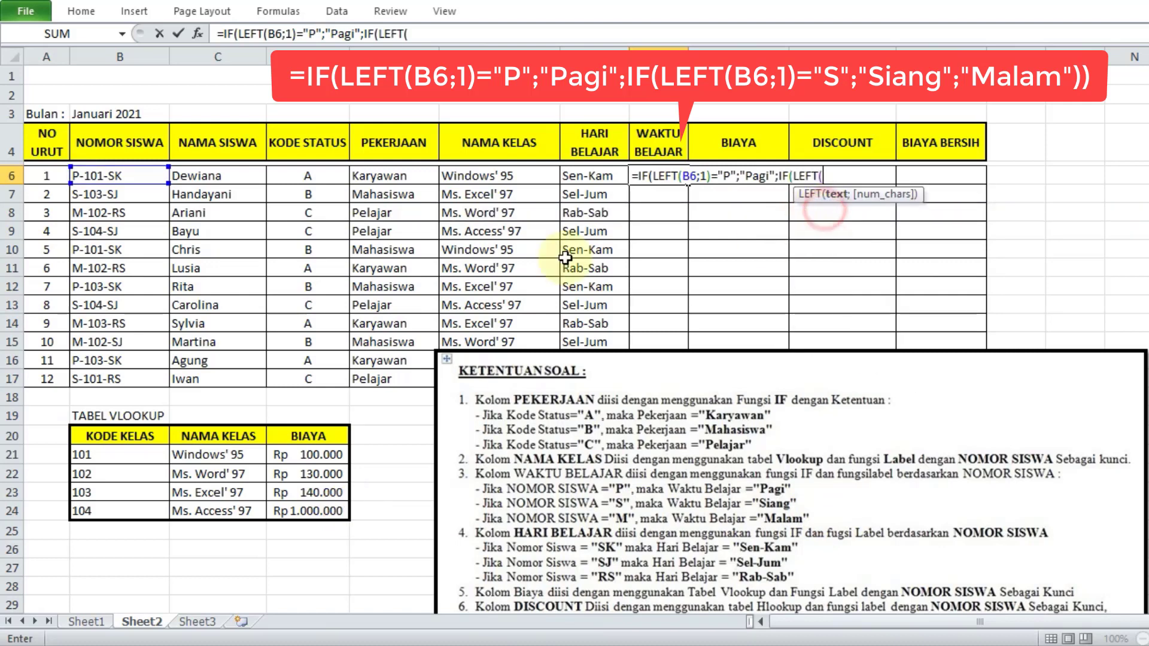
left_click(97, 177)
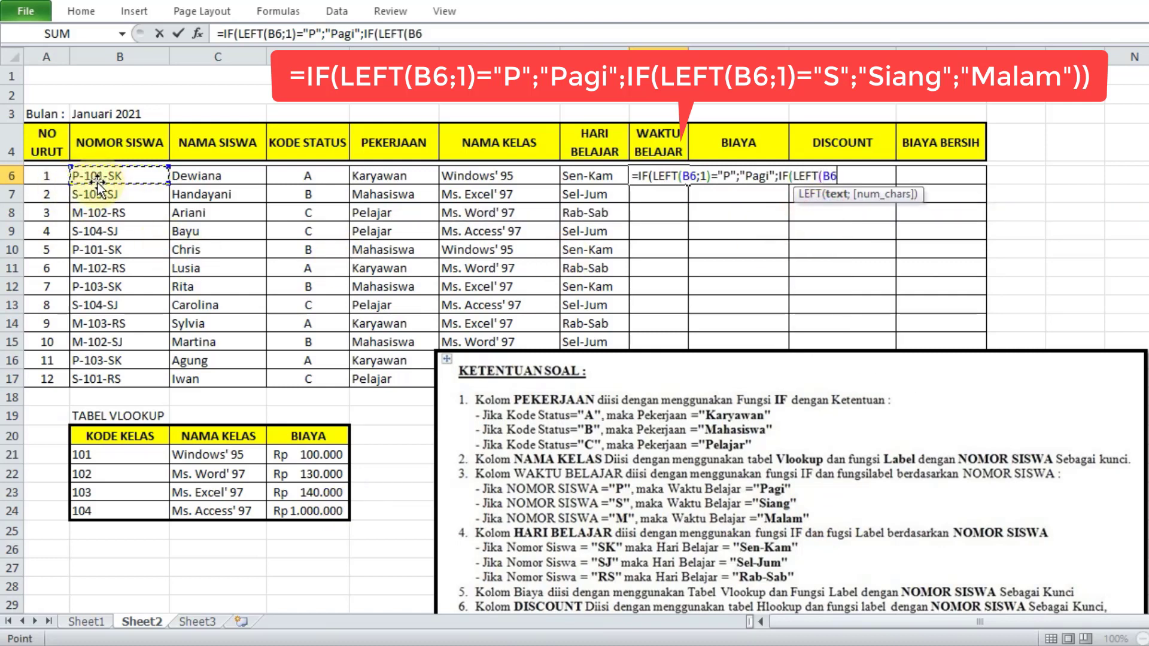
type(";")
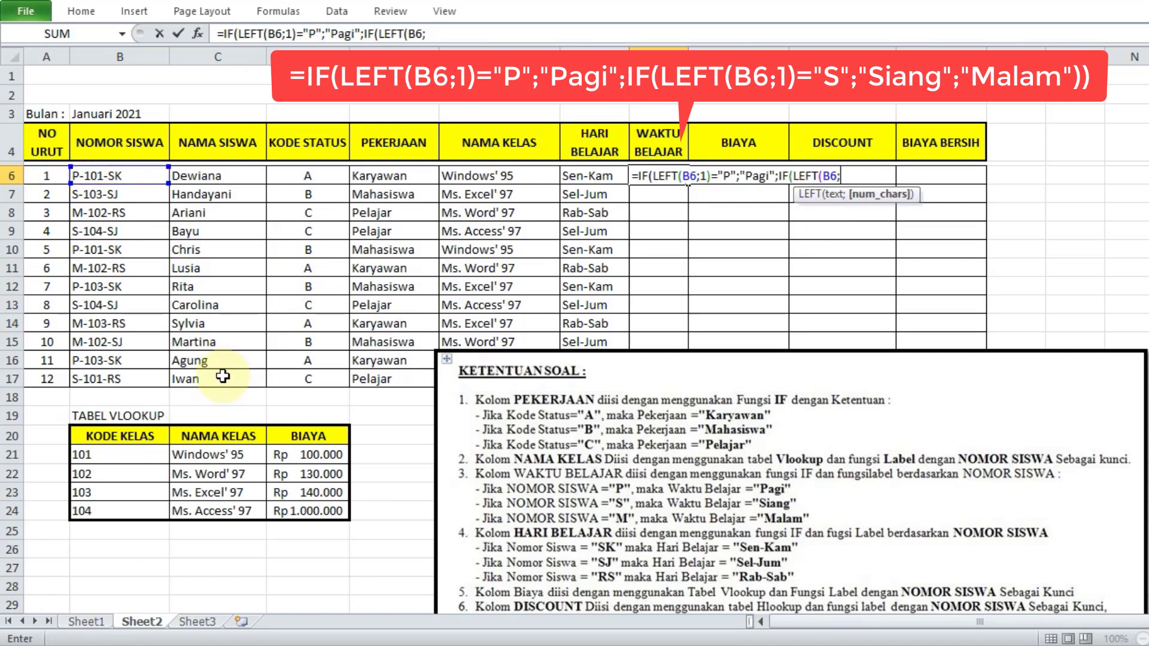
type("1)")
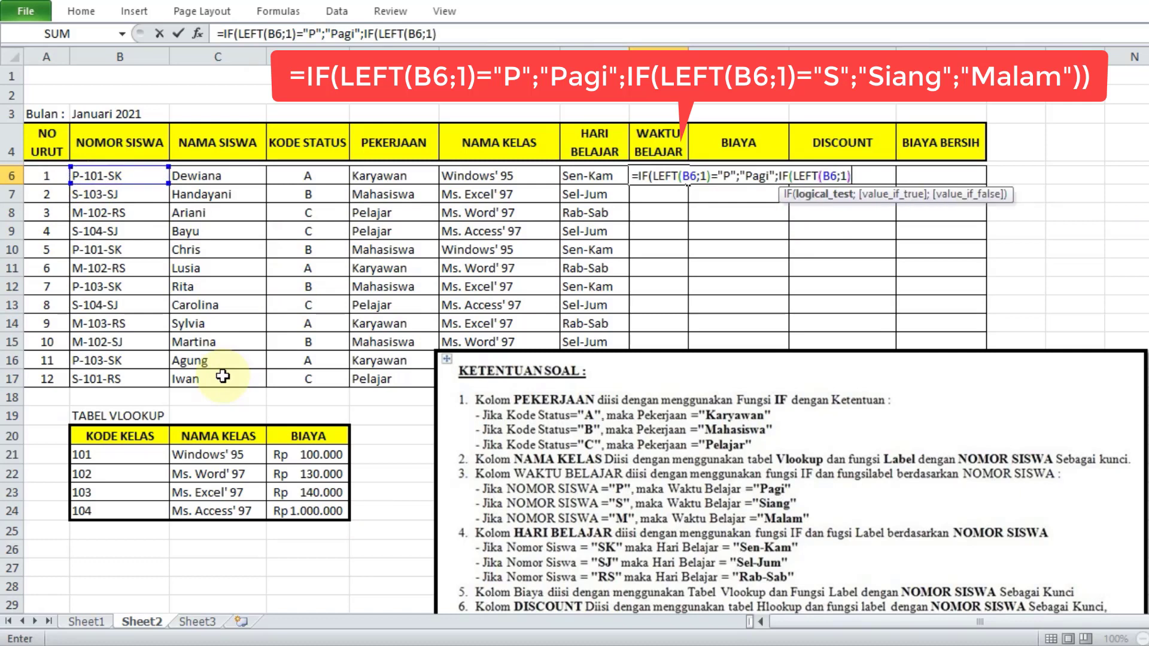
type("=\"S\";\"")
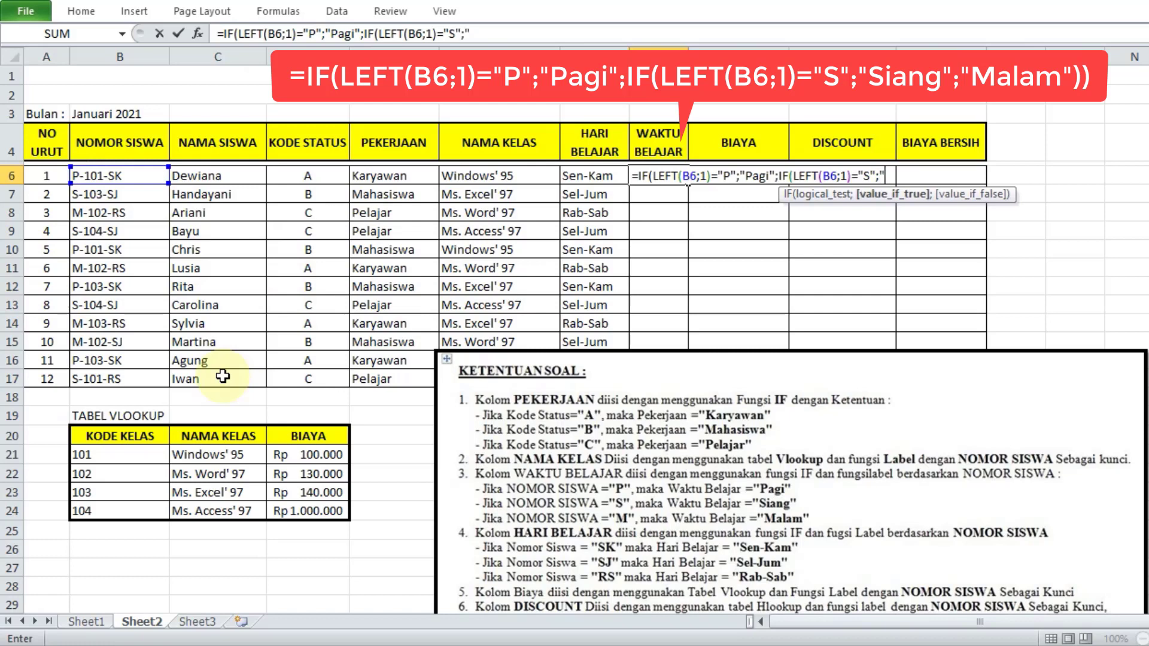
type("Siang\";")
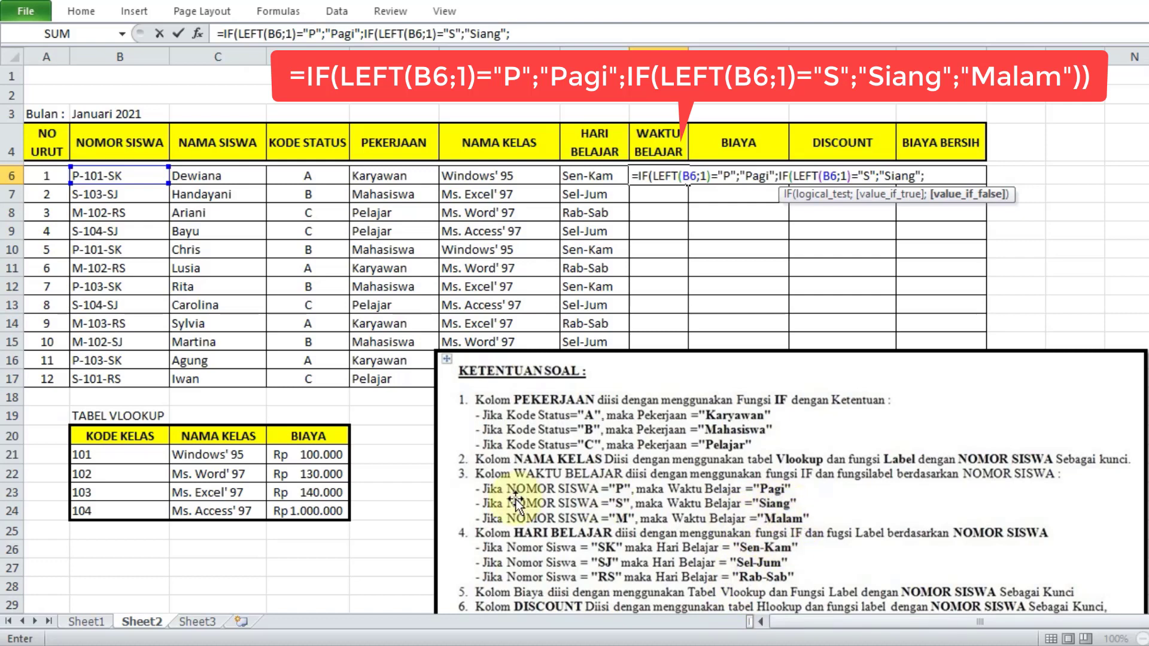
Step: Set "Malam" as the nested IF's false value, close both functions and enter the H6 formula
type("\"Malam")
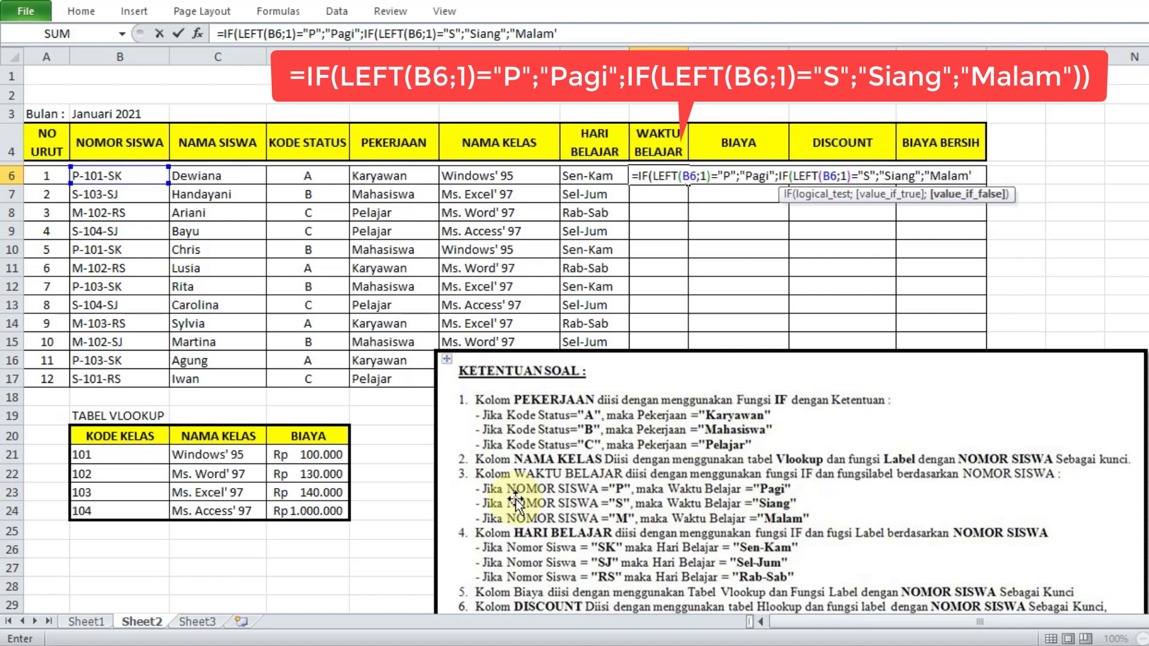
type("\"))")
key("Return")
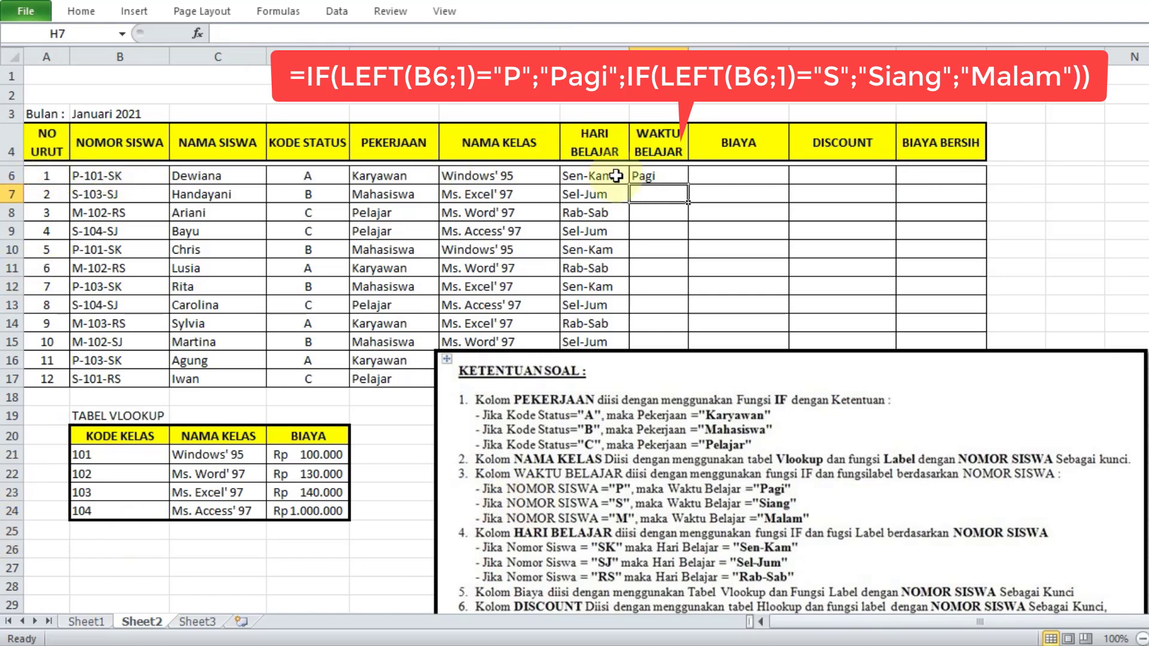
Step: Move the KETENTUAN SOAL picture clear of the report rows and fill the H6 formula down to H17
left_click_drag(732, 377, 729, 438)
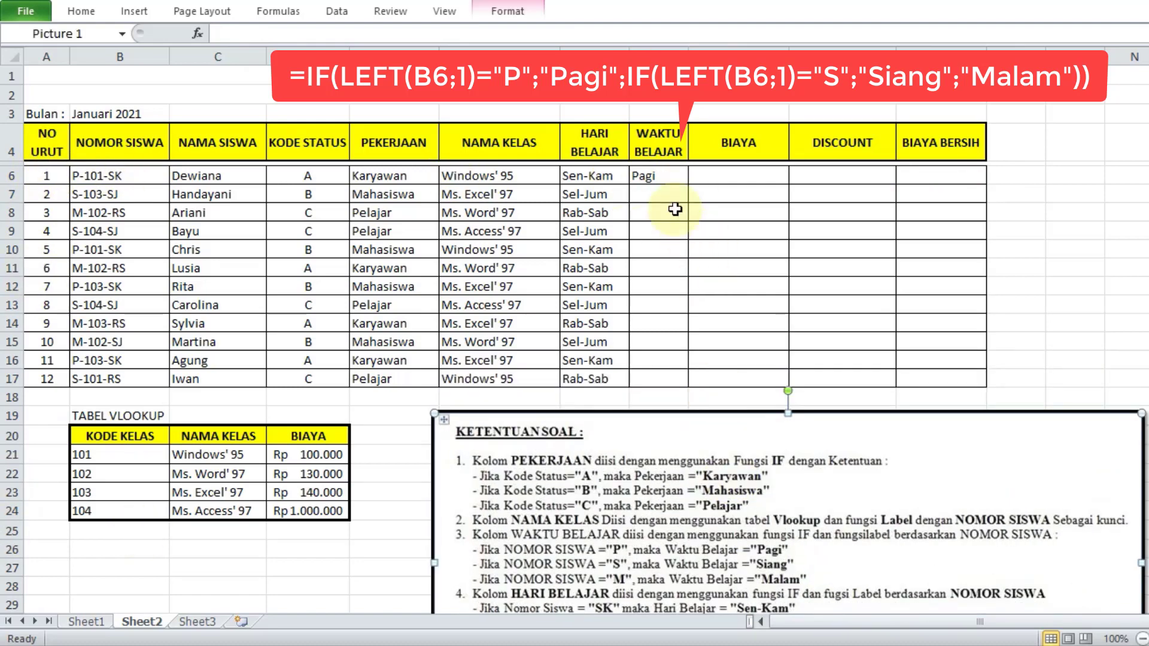
left_click(657, 187)
left_click(665, 176)
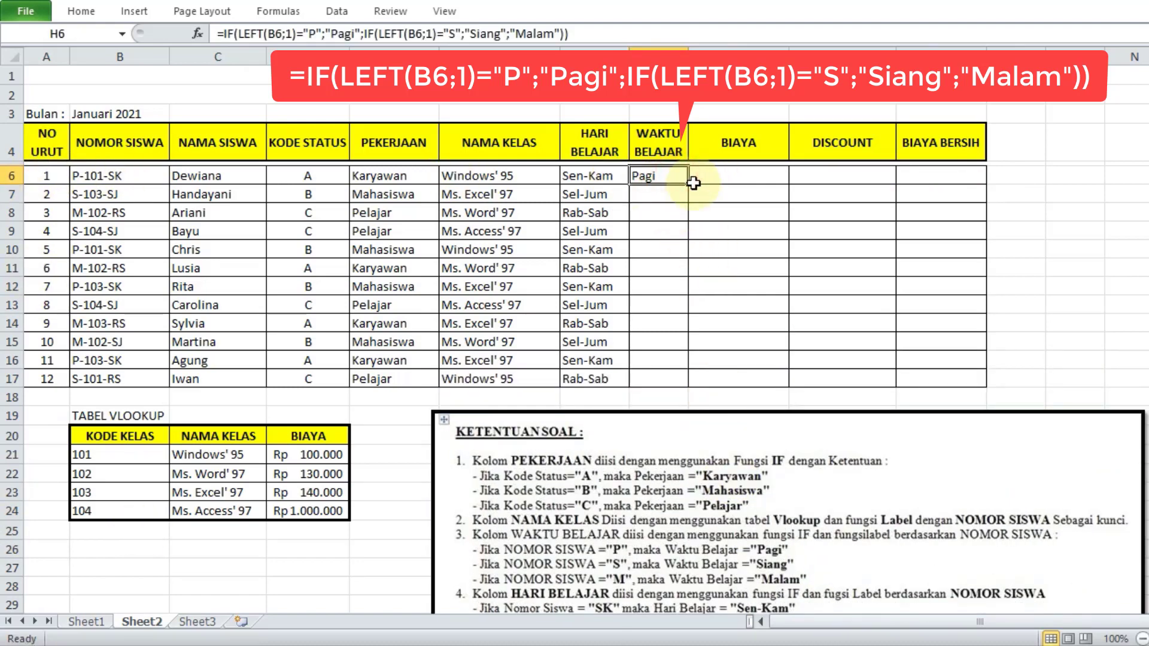
left_click_drag(693, 186, 682, 380)
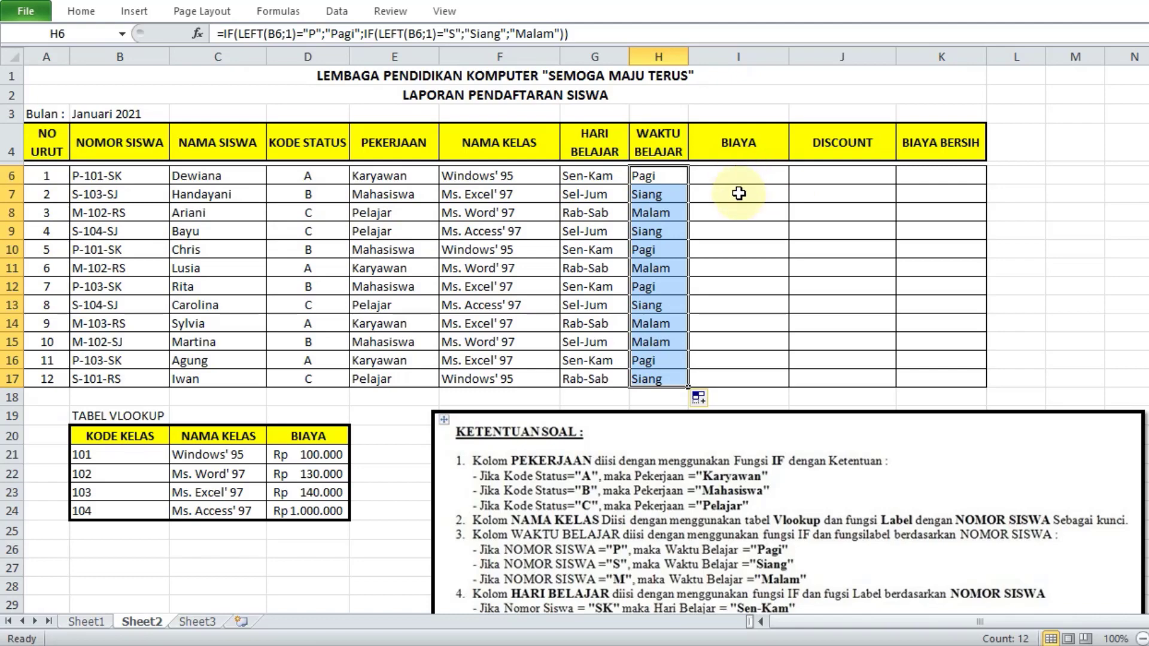
Step: Read the BIAYA rule in the KETENTUAN SOAL picture and compare the class codes in B21:B24 with the student numbers in B6:B17
left_click(706, 499)
left_click_drag(705, 499, 727, 380)
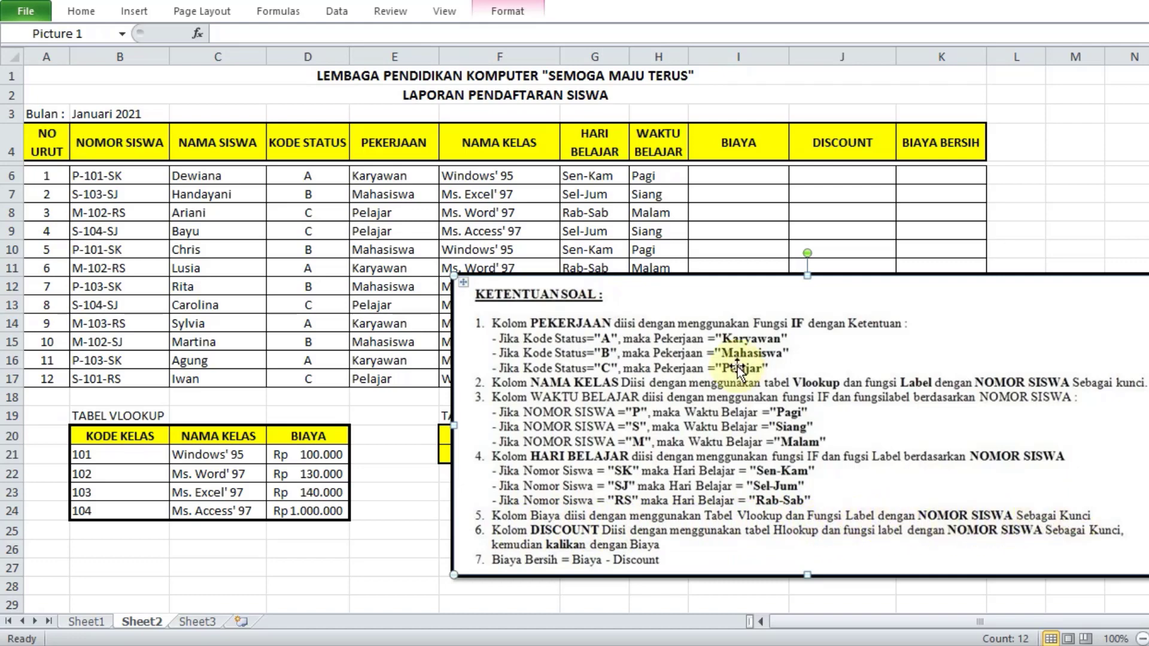
left_click_drag(740, 368, 739, 474)
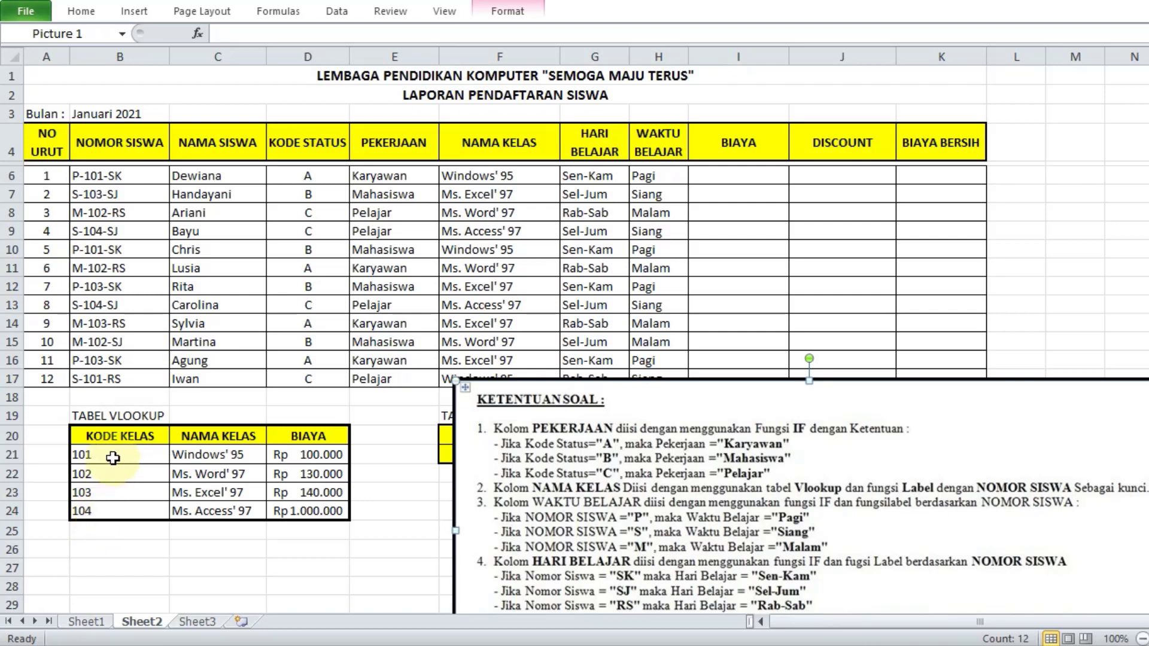
left_click_drag(113, 458, 114, 511)
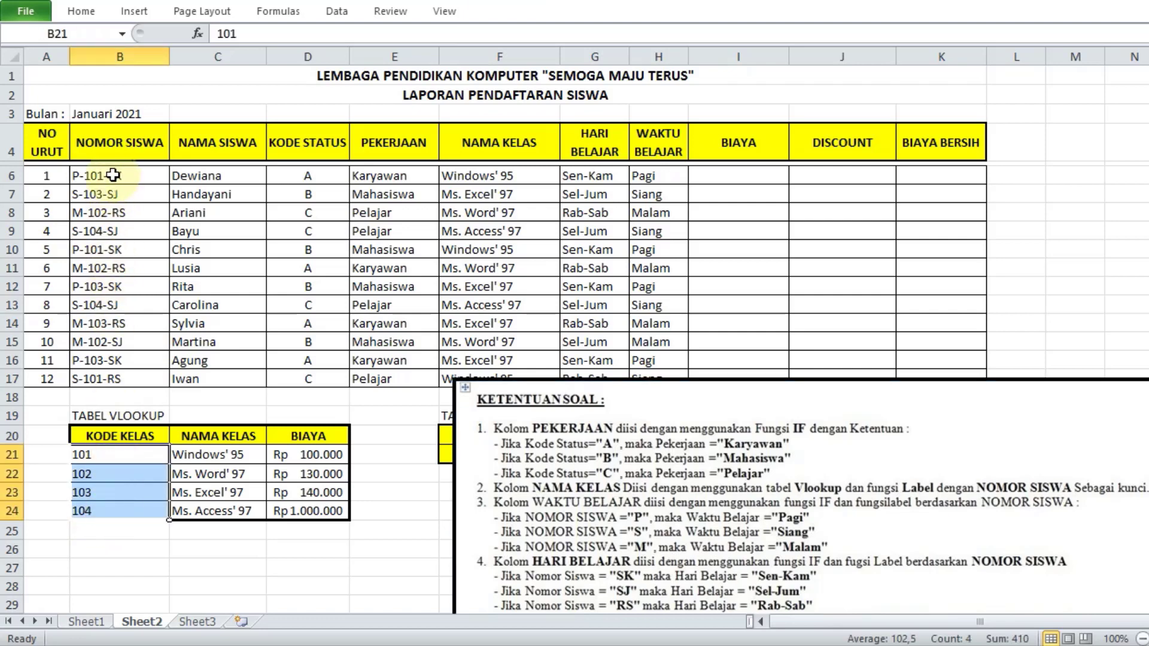
left_click_drag(113, 175, 114, 372)
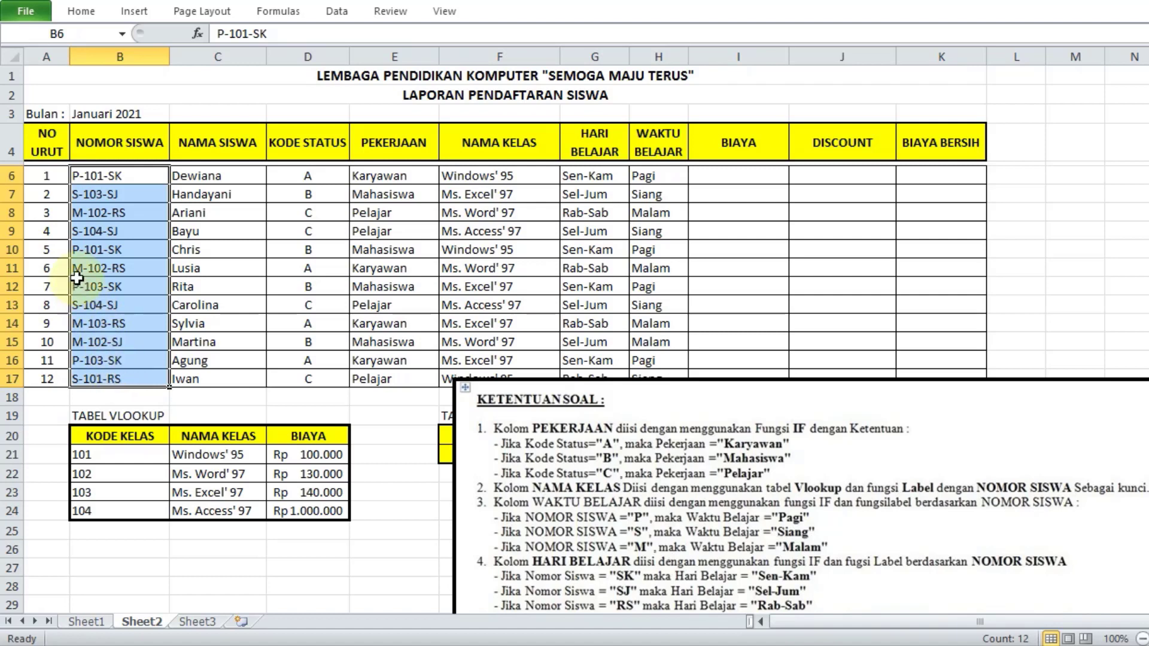
Step: Start a VLOOKUP formula in I6 of the BIAYA column with VALUE(MID(B6;3;3)) as the lookup value
left_click(717, 179)
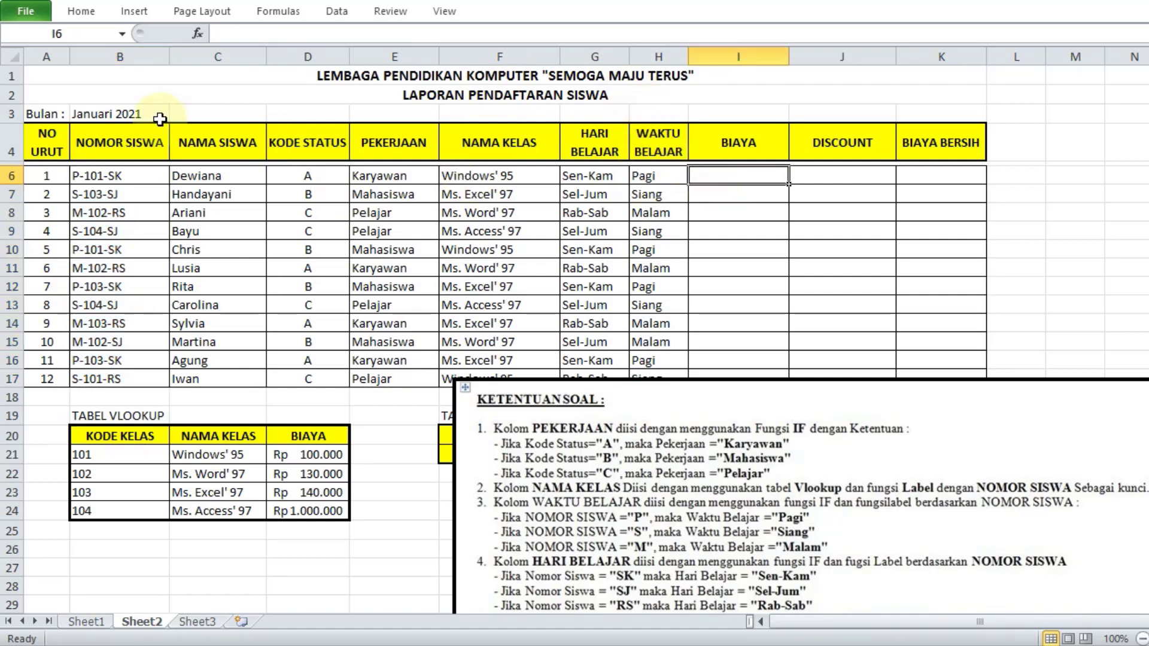
type("=v")
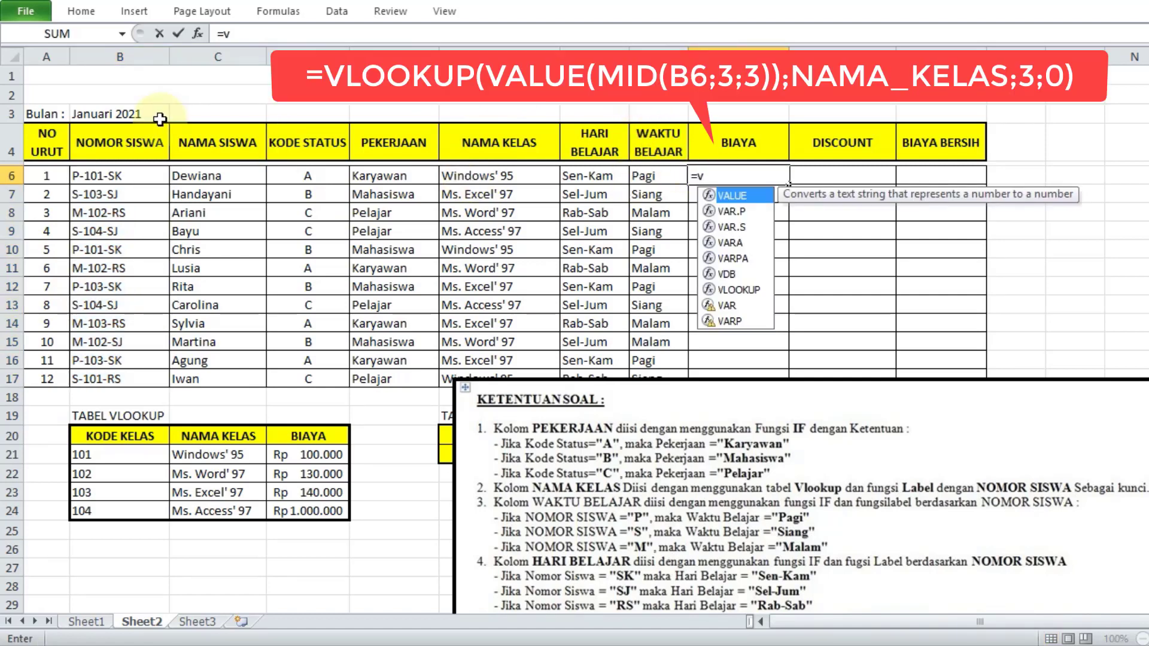
double_click(736, 285)
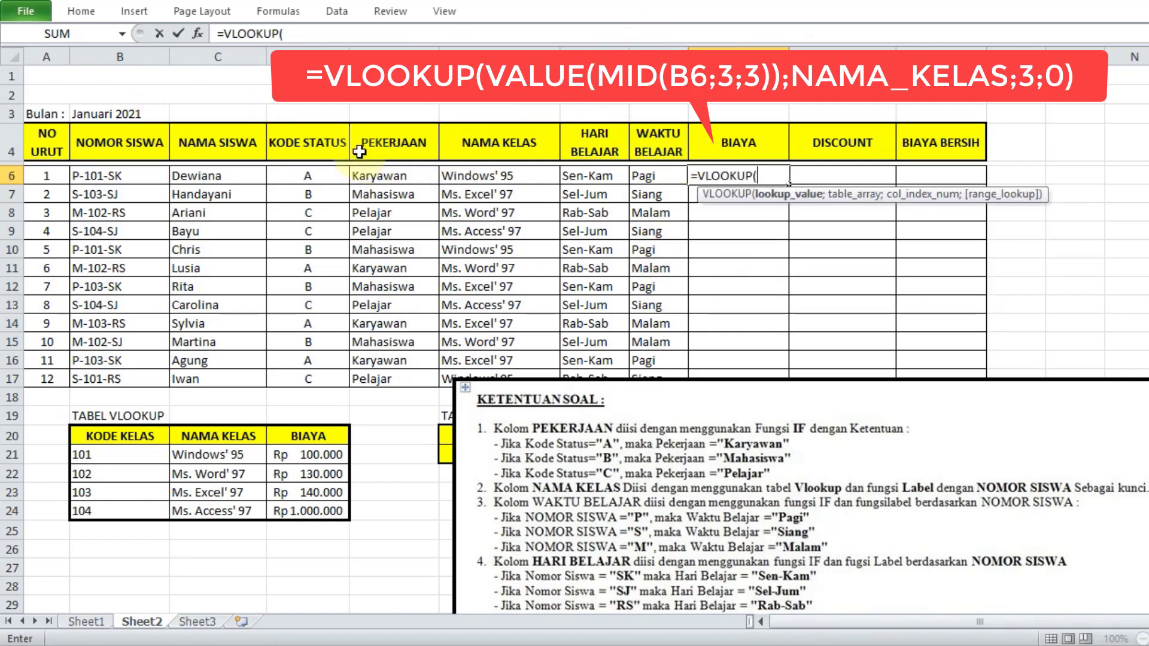
type("VAL")
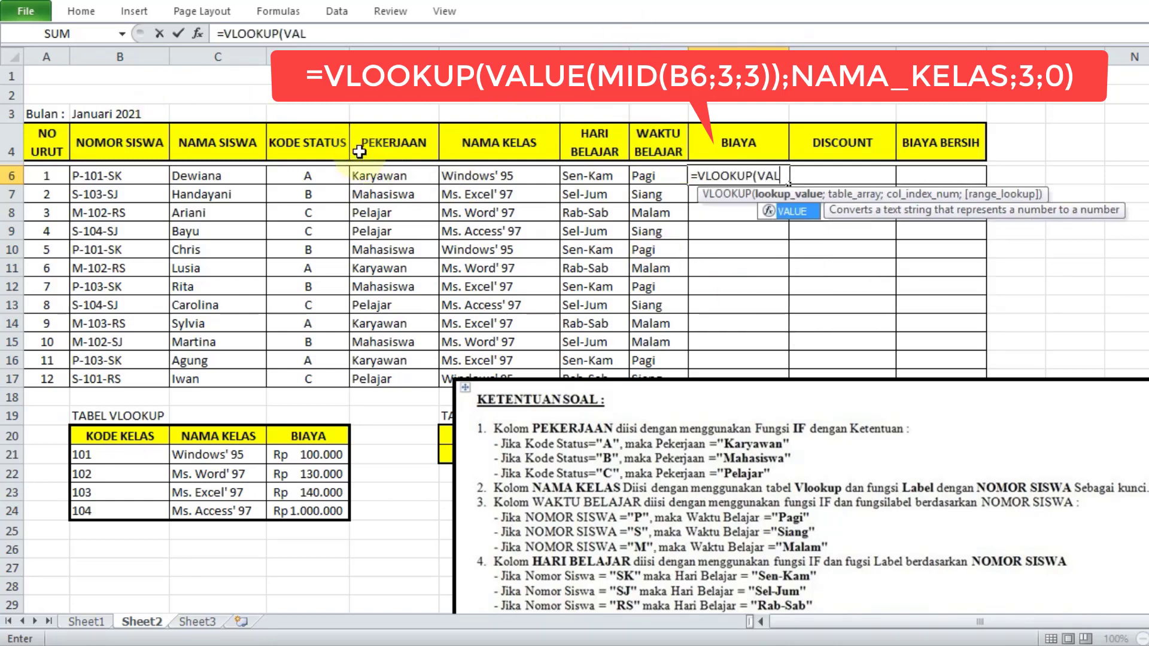
double_click(793, 211)
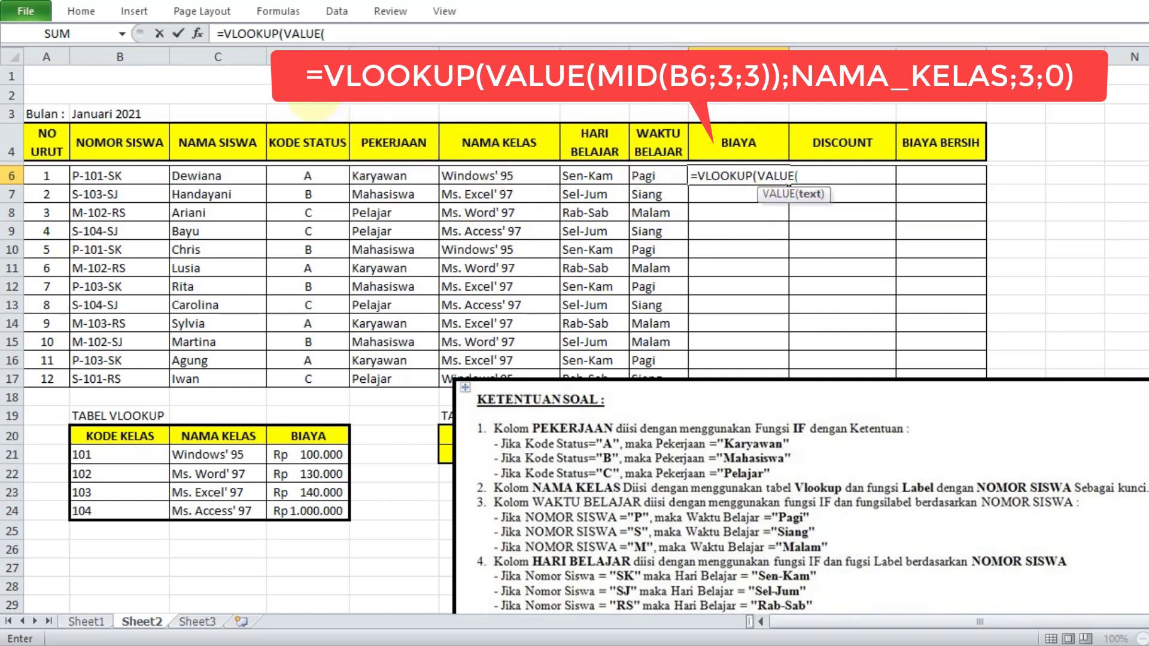
type("MID")
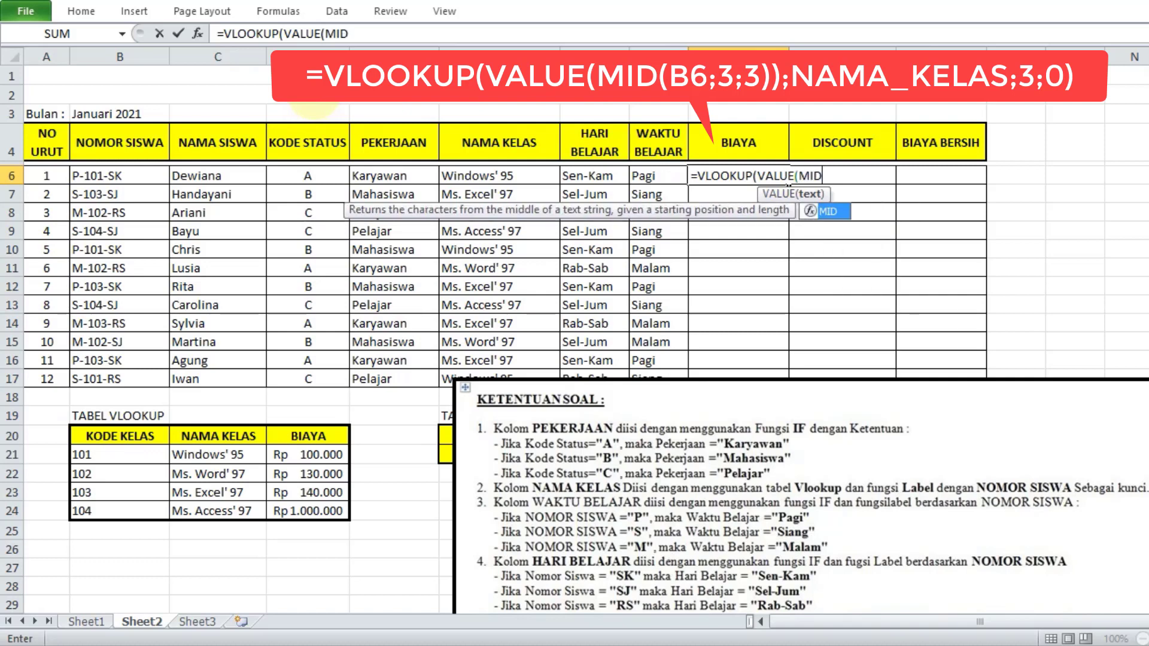
type("(")
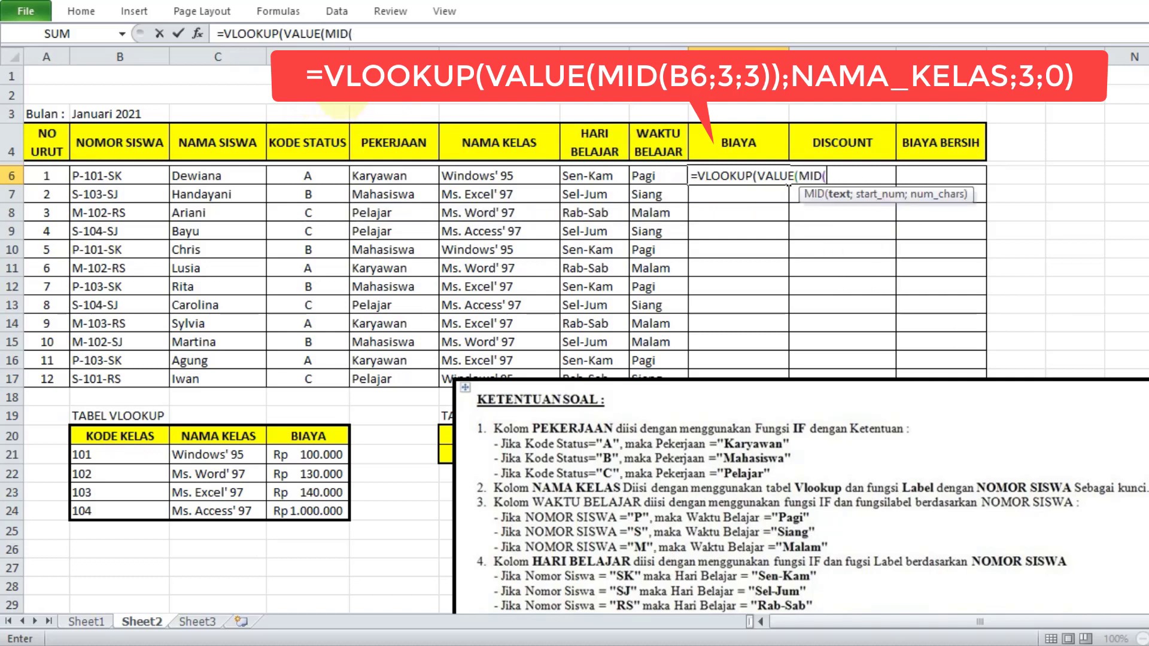
left_click(135, 178)
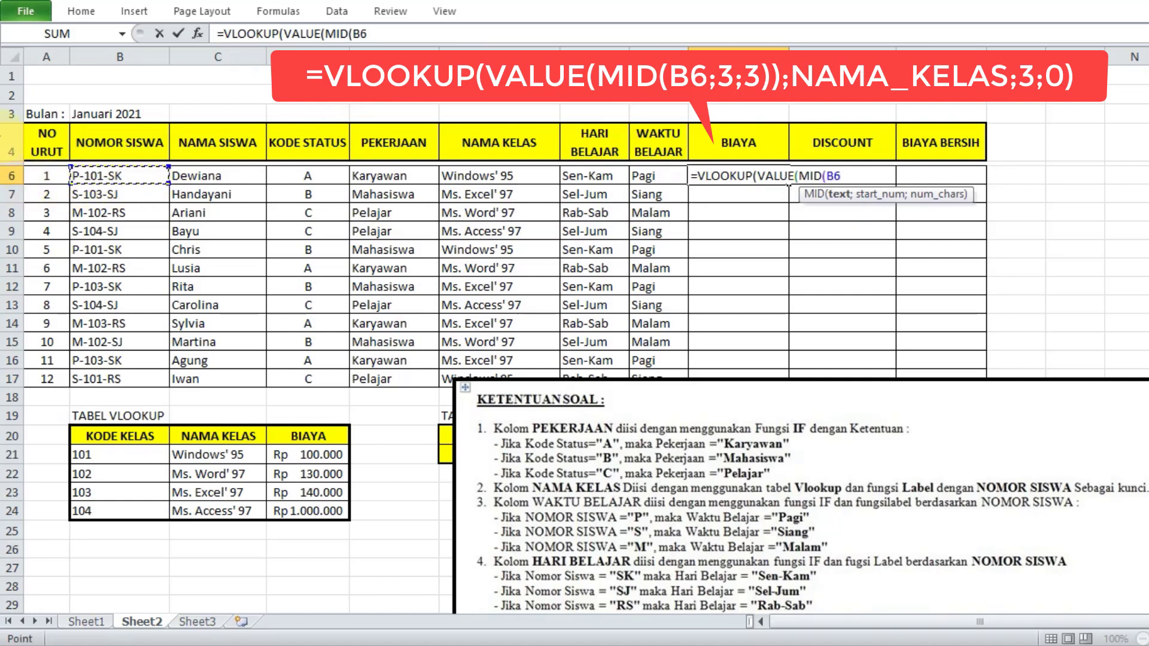
type(";")
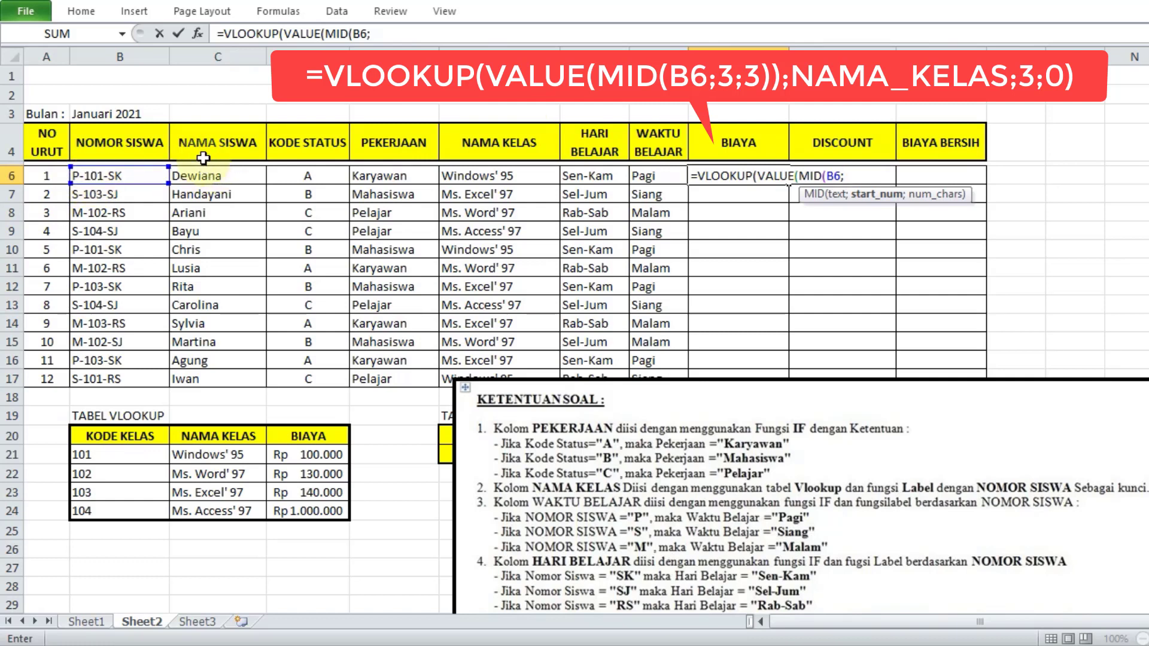
type(";3")
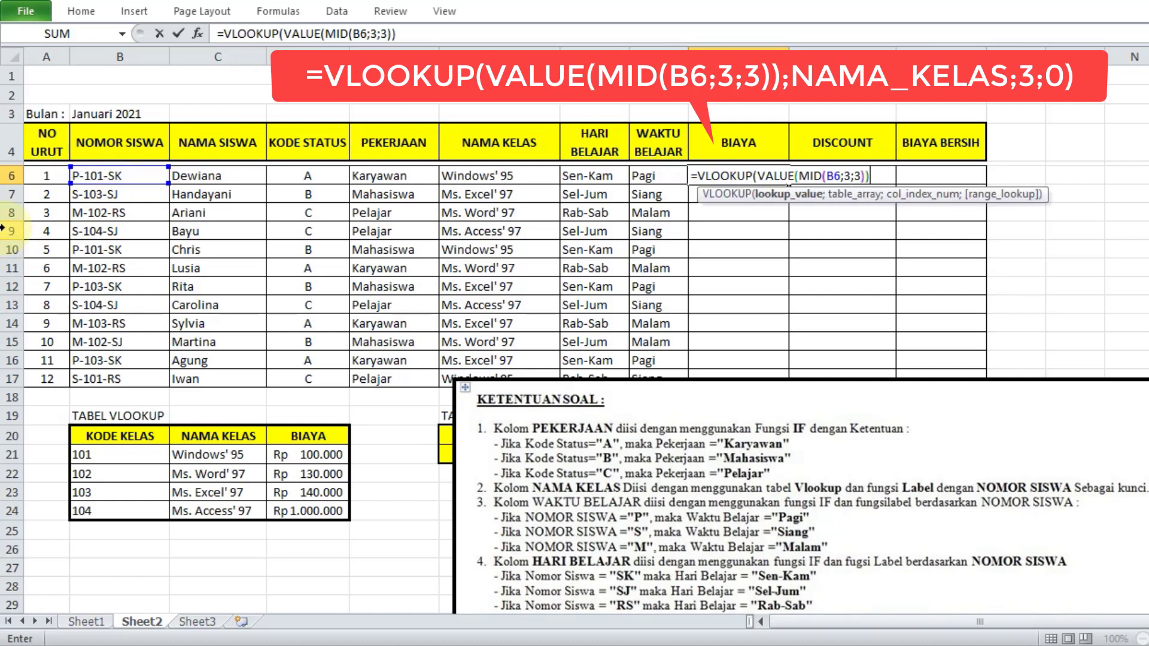
Step: Complete the I6 VLOOKUP with the table array NAMA_KELAS, column index 3 and range lookup 0, and enter the formula
type(";")
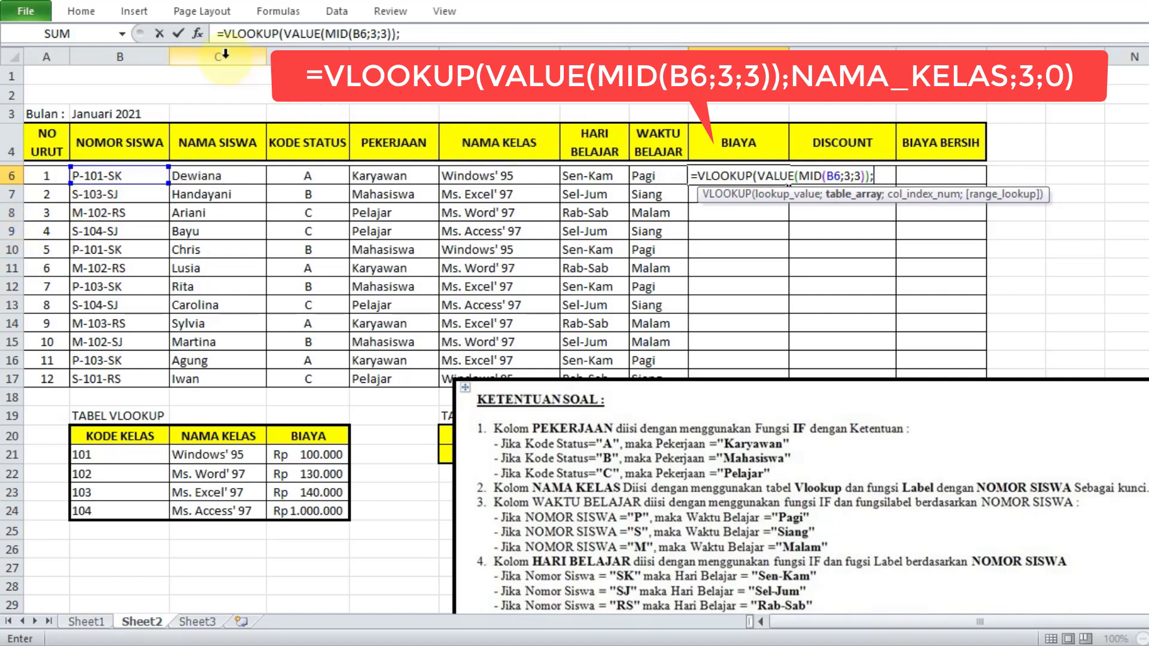
type("NAM")
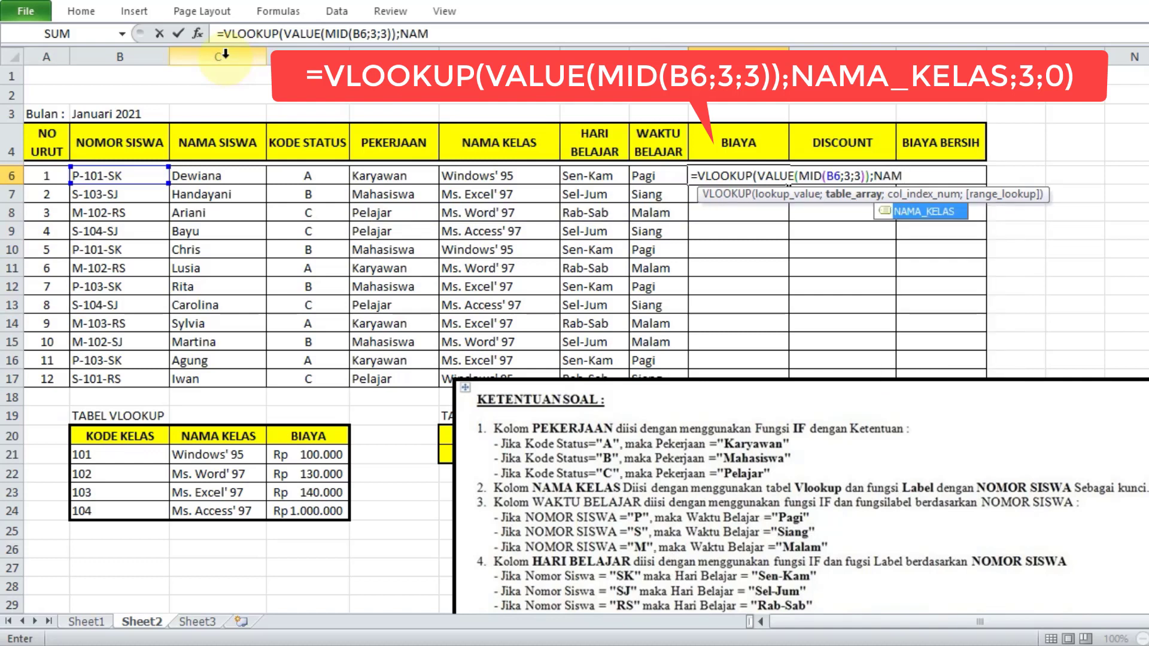
double_click(933, 212)
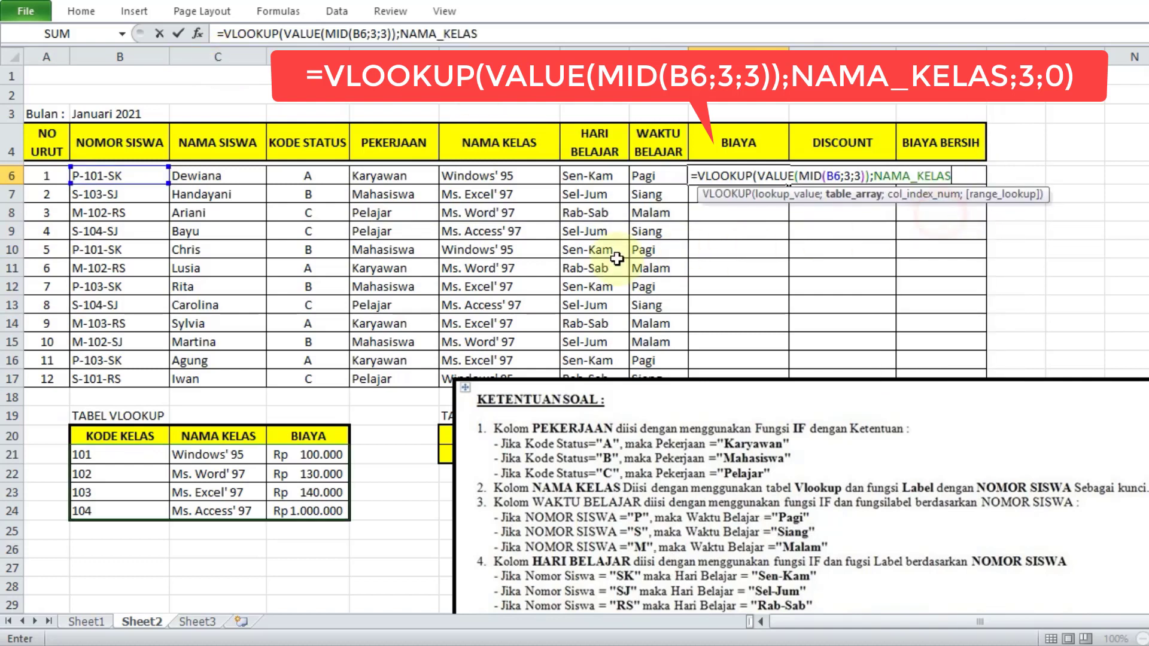
type(";")
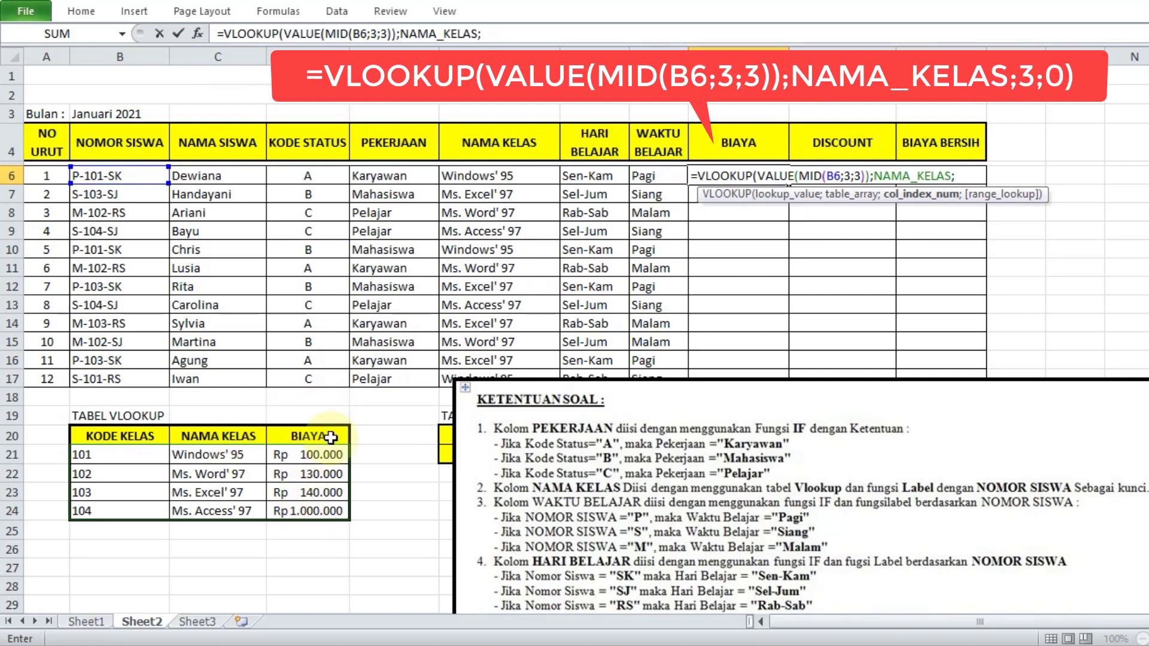
type("3")
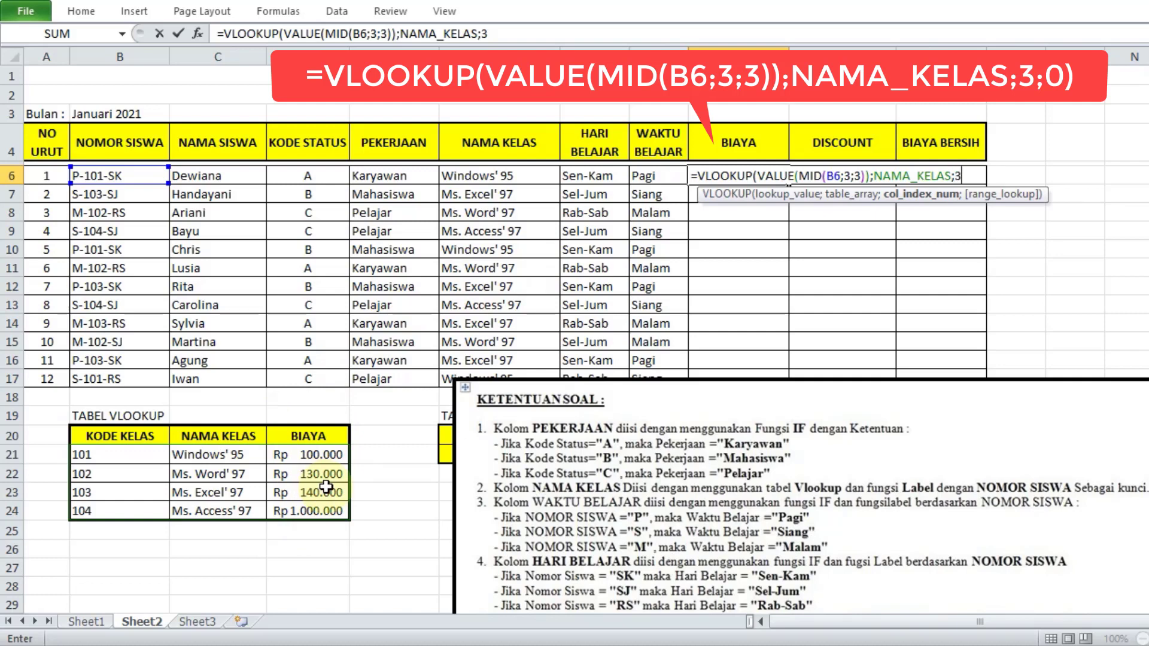
type(";")
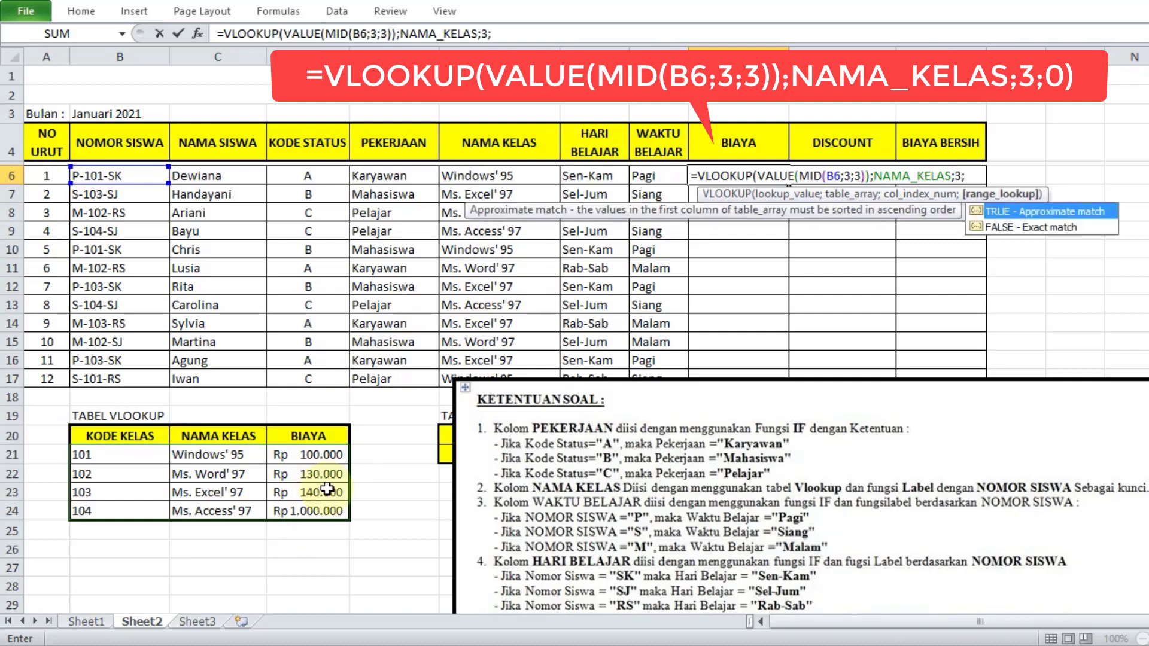
type("0)")
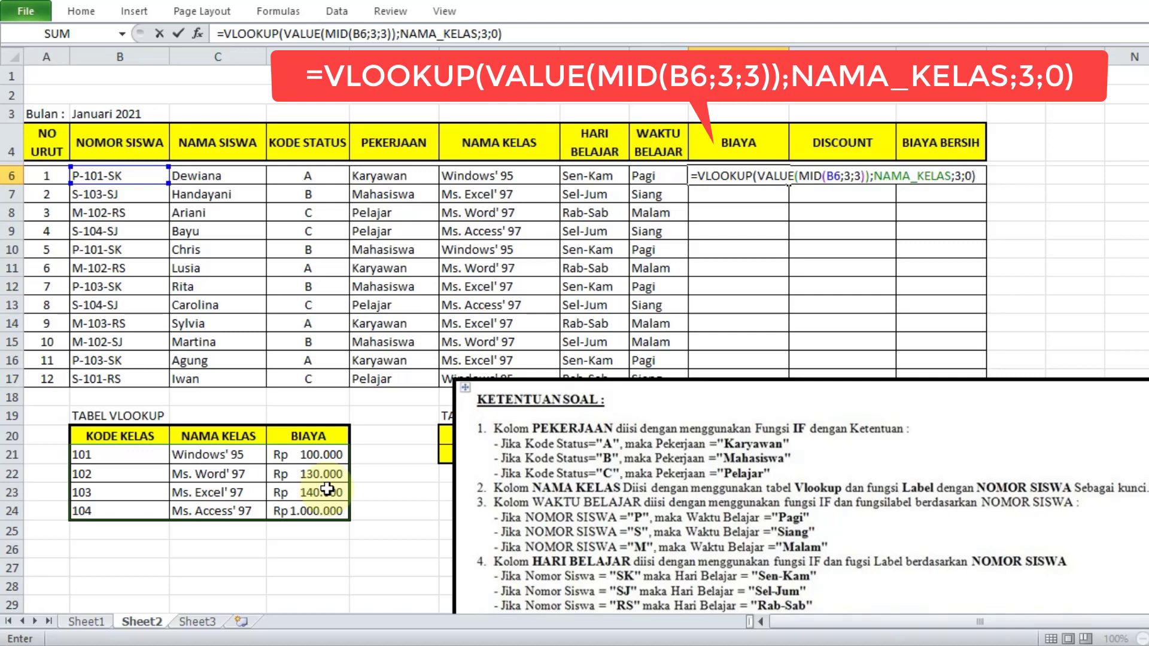
key("Return")
Step: Move the KETENTUAN SOAL picture clear of the report rows and fill the I6 formula down to I17
left_click(769, 176)
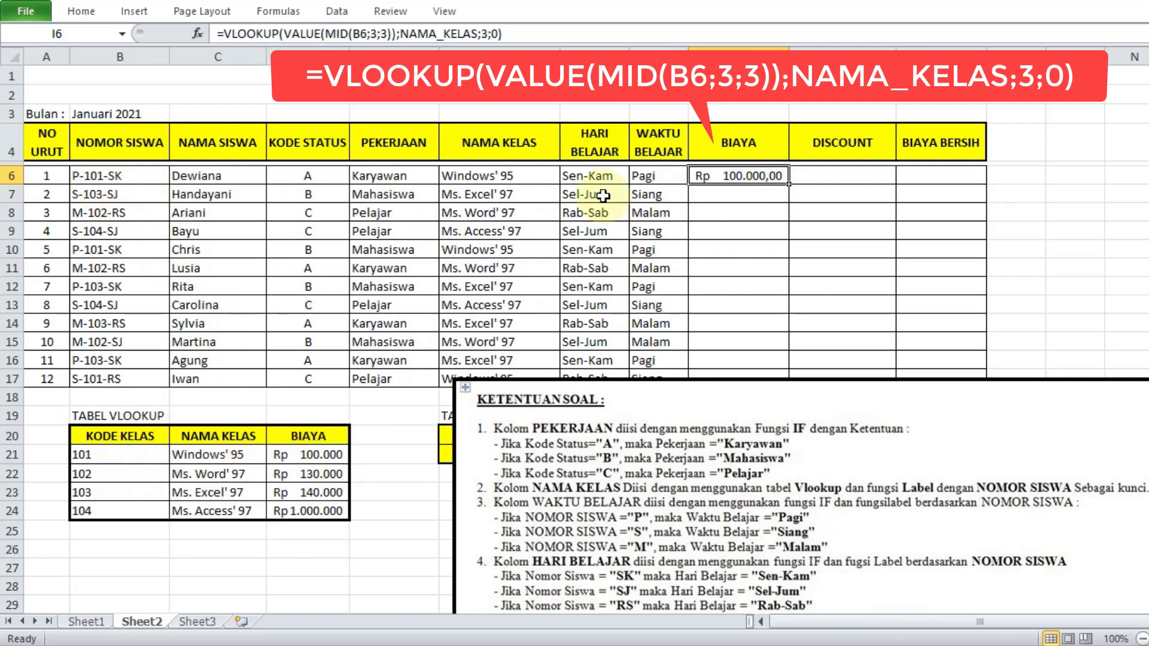
left_click_drag(778, 414, 774, 435)
left_click(750, 174)
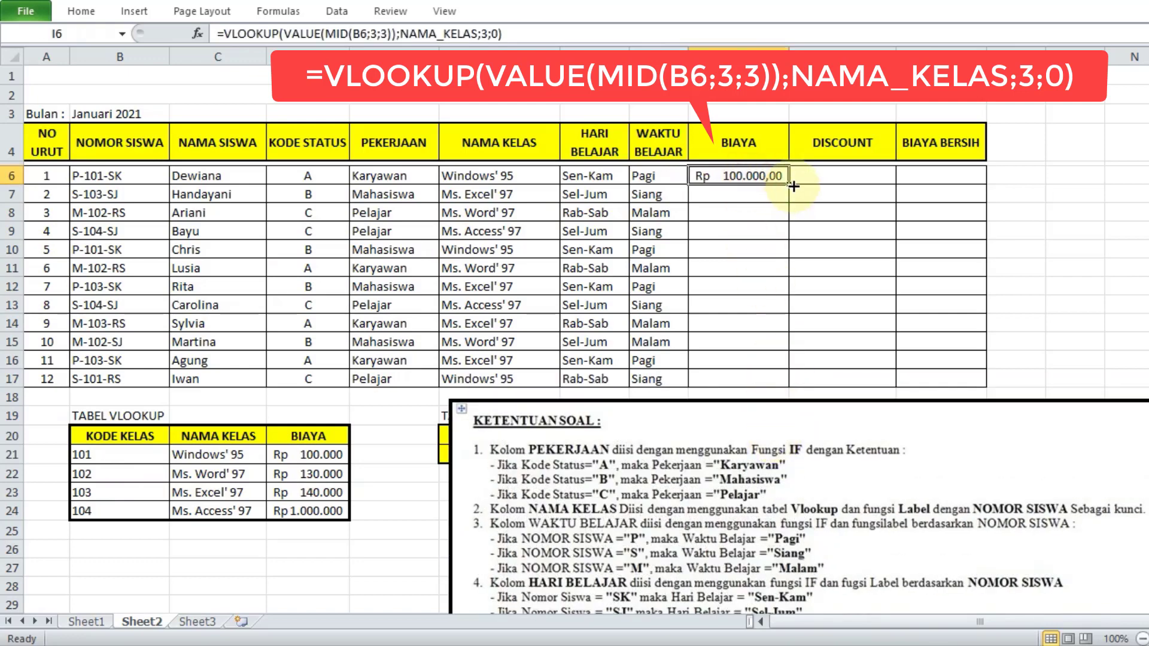
left_click_drag(789, 184, 791, 386)
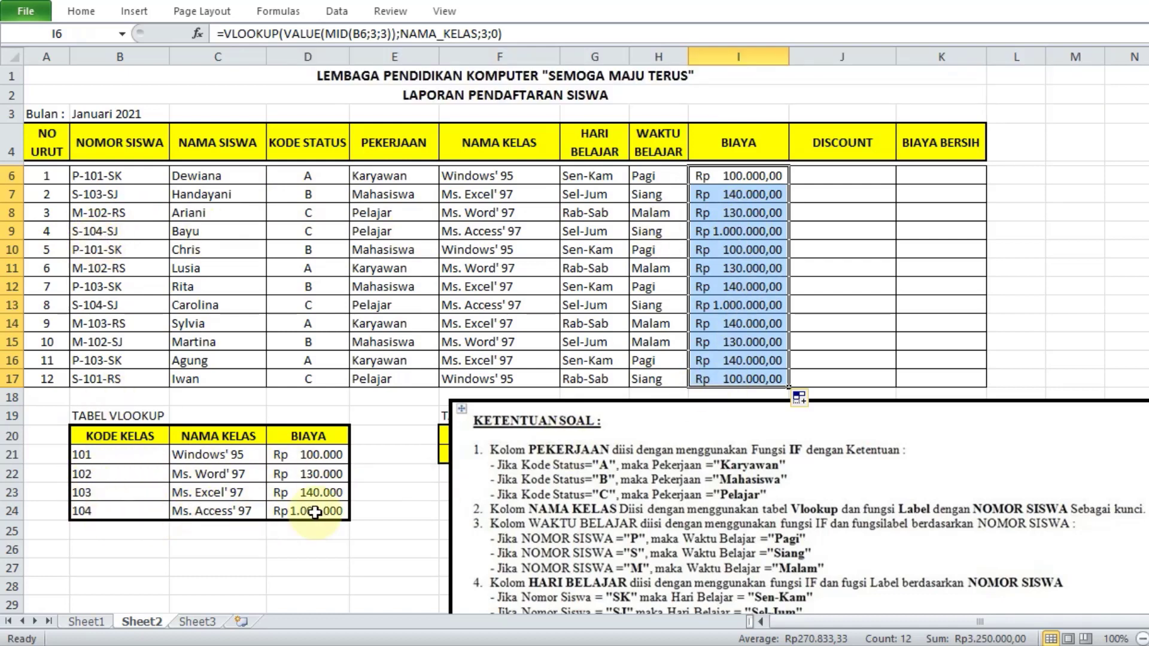
Step: Read the DISCOUNT rule in the KETENTUAN SOAL picture and move the picture below the TABEL HLOOKUP table
left_click(817, 176)
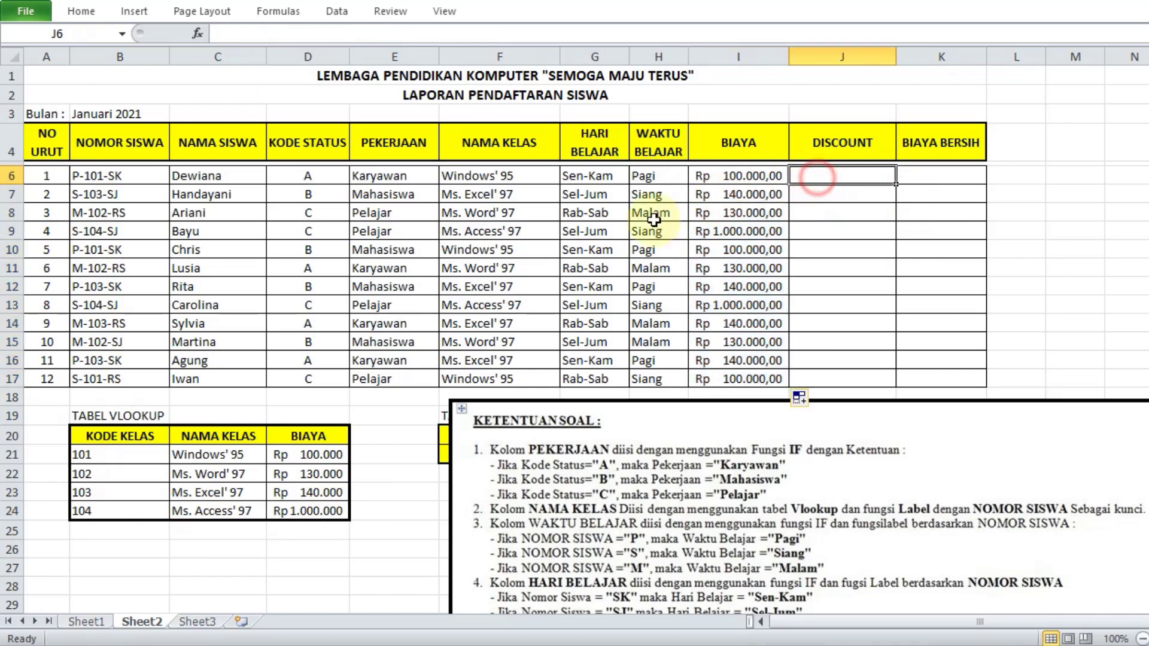
left_click_drag(668, 494, 669, 358)
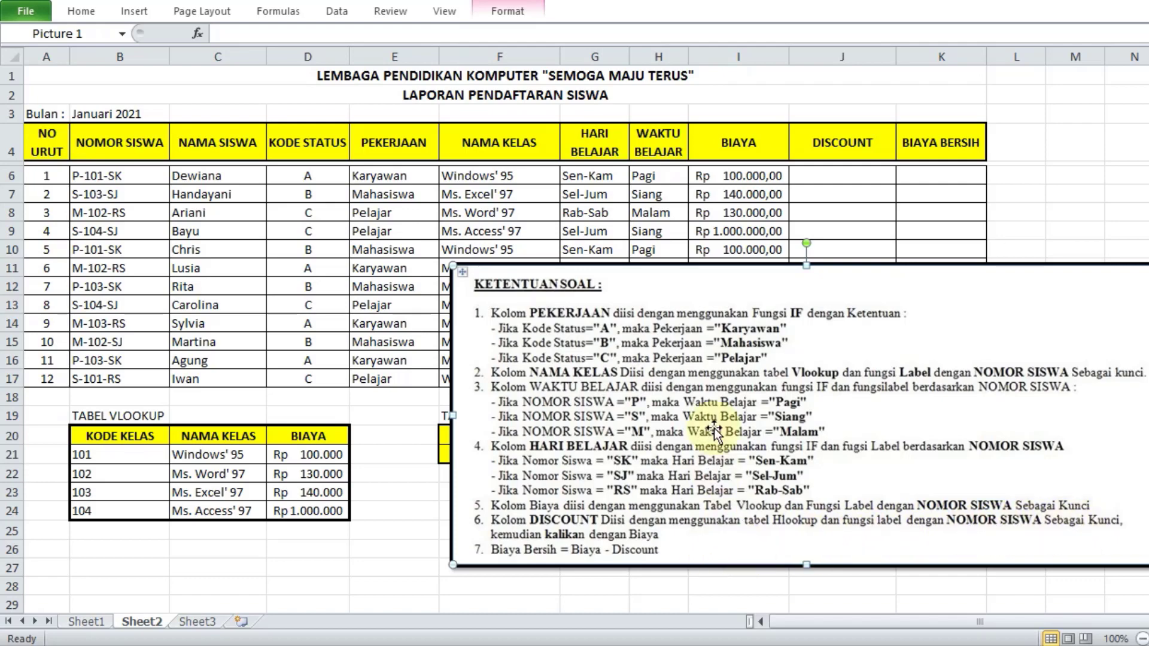
left_click_drag(725, 344, 702, 565)
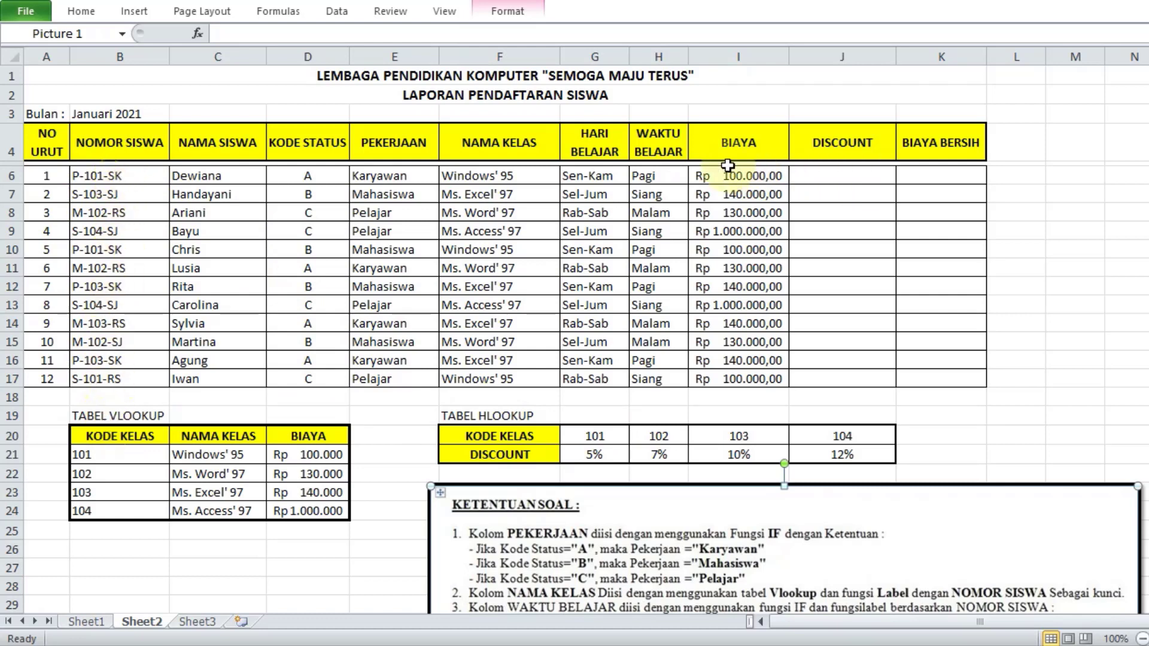
Step: Start an HLOOKUP formula in J6 of the DISCOUNT column with the VALUE function opening its lookup value
left_click(834, 175)
type("=")
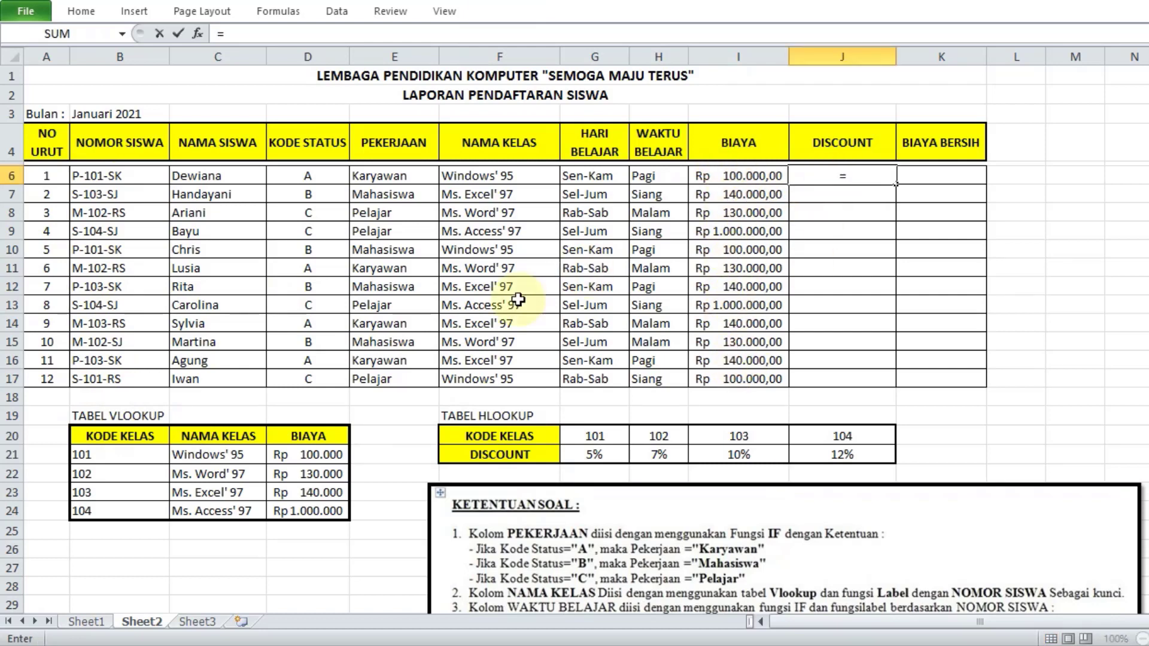
type("H")
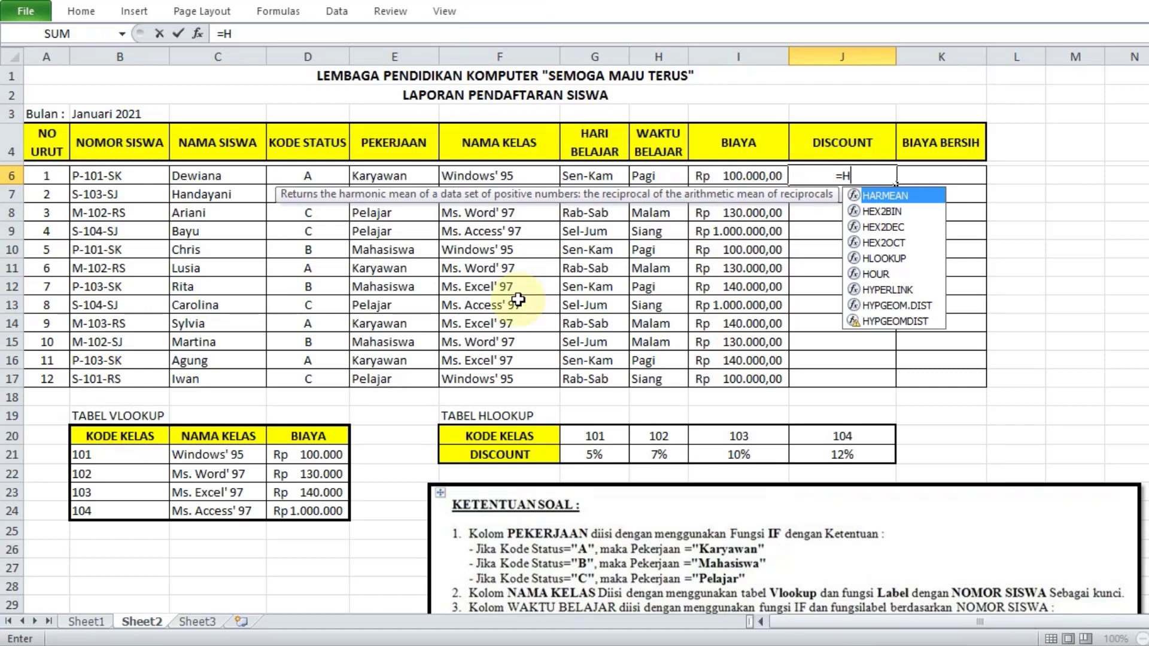
left_click(894, 258)
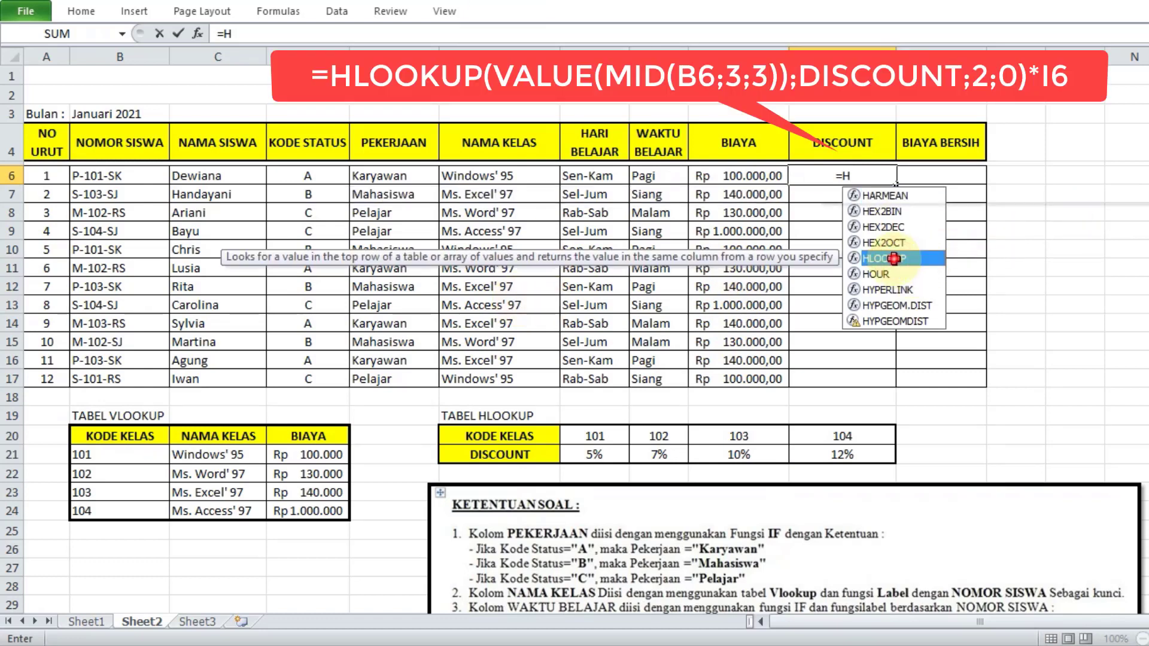
double_click(893, 258)
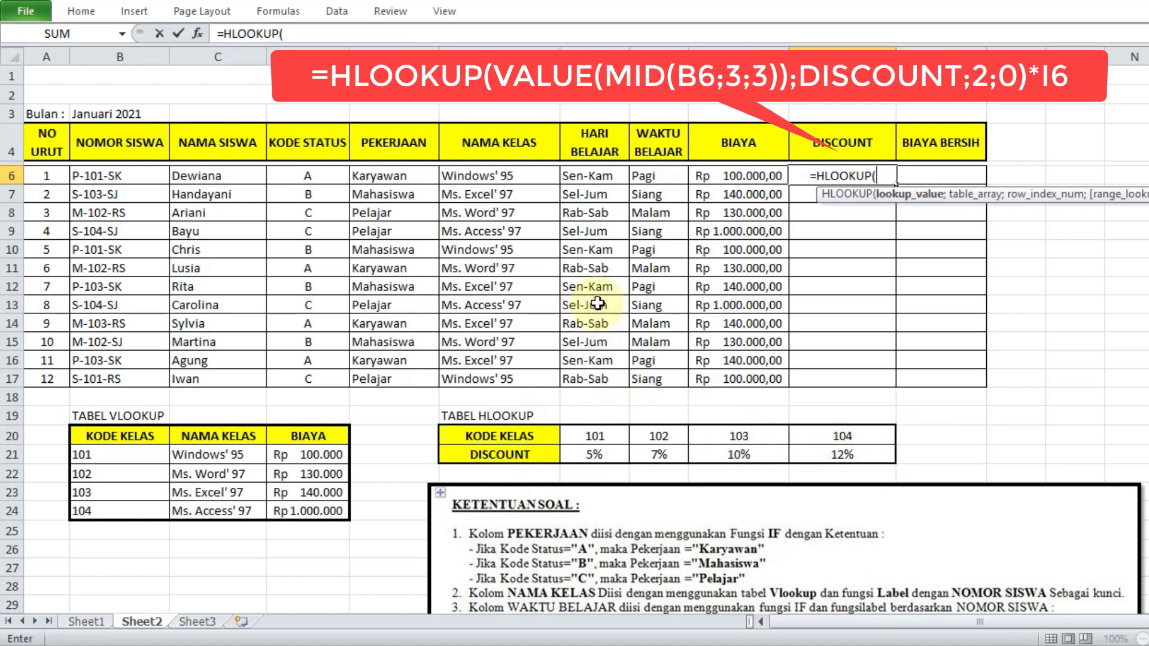
type("VA")
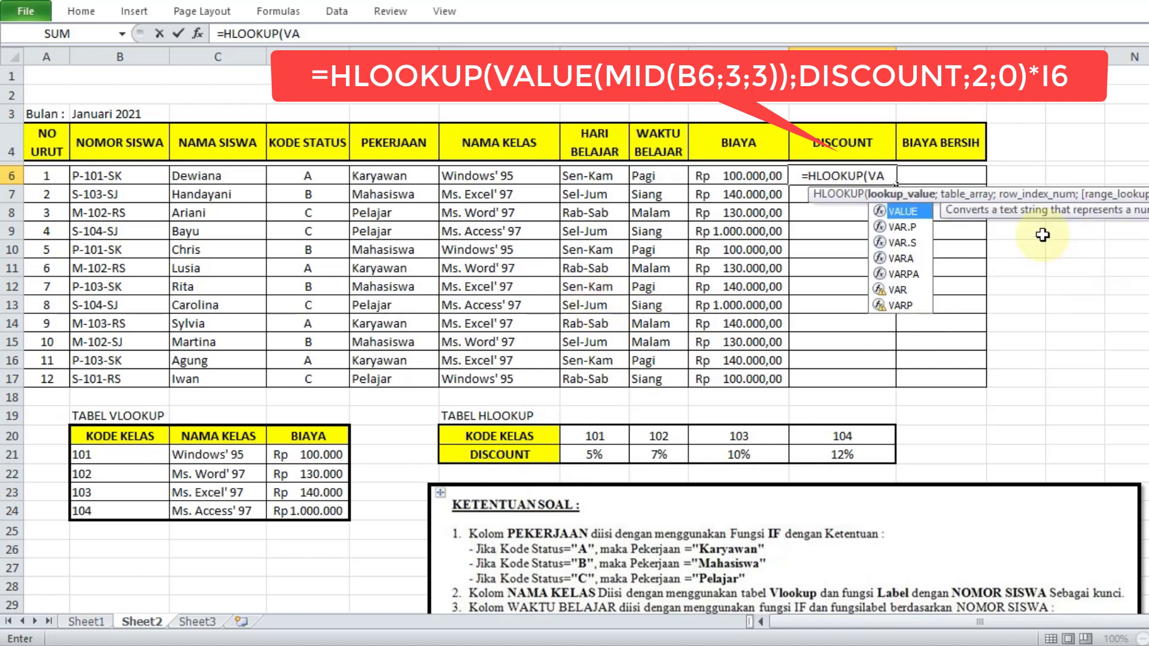
double_click(910, 213)
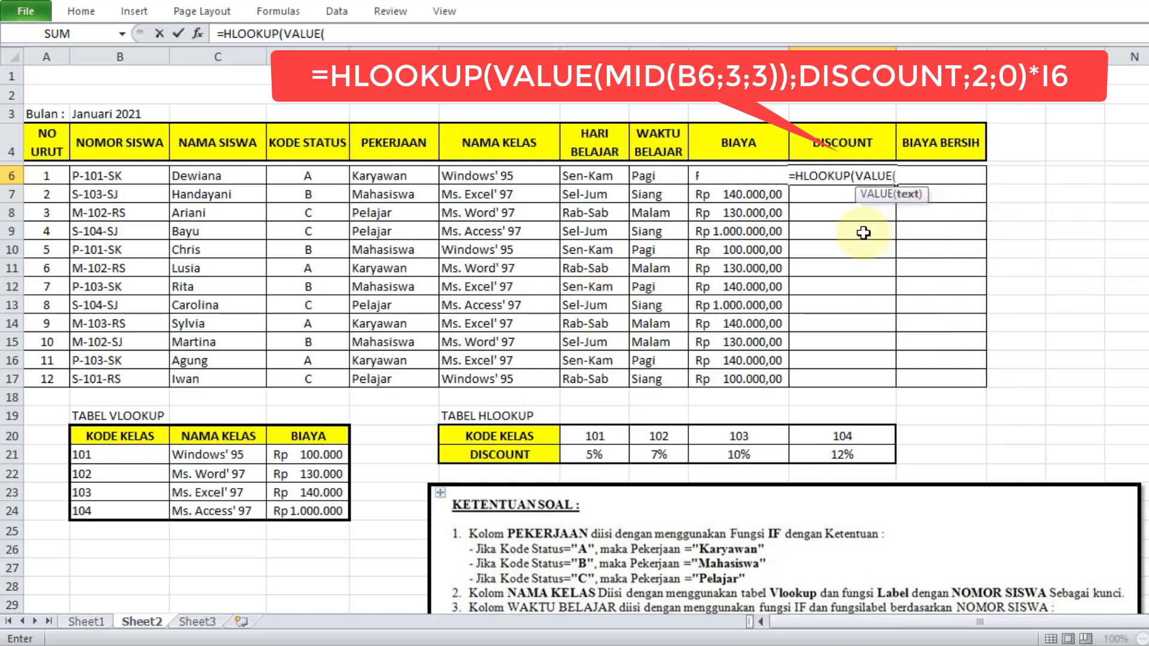
Step: Nest MID(B6;3;3) inside the VALUE function of the J6 formula and close both functions
type("M")
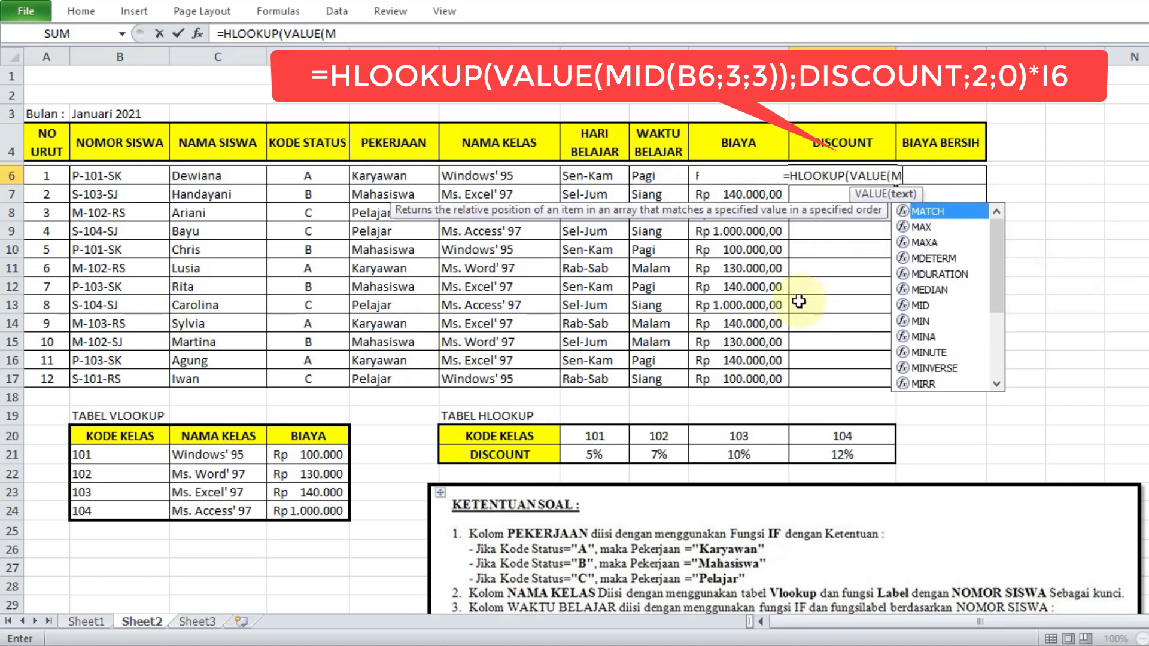
type("ID(")
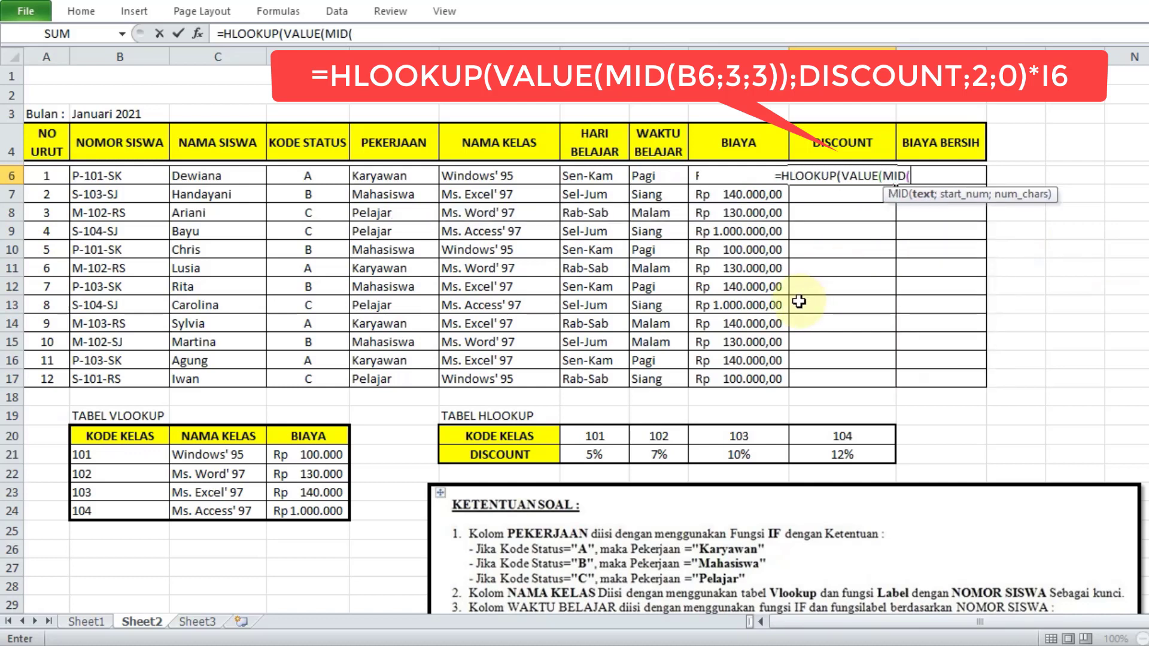
left_click(114, 177)
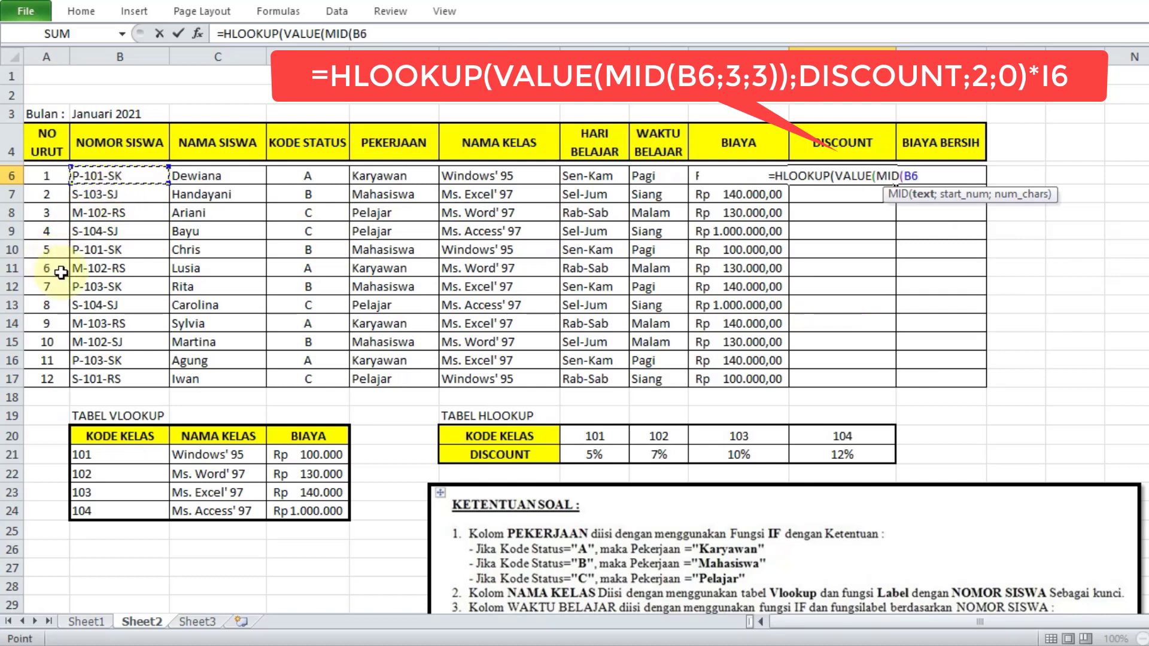
type(";")
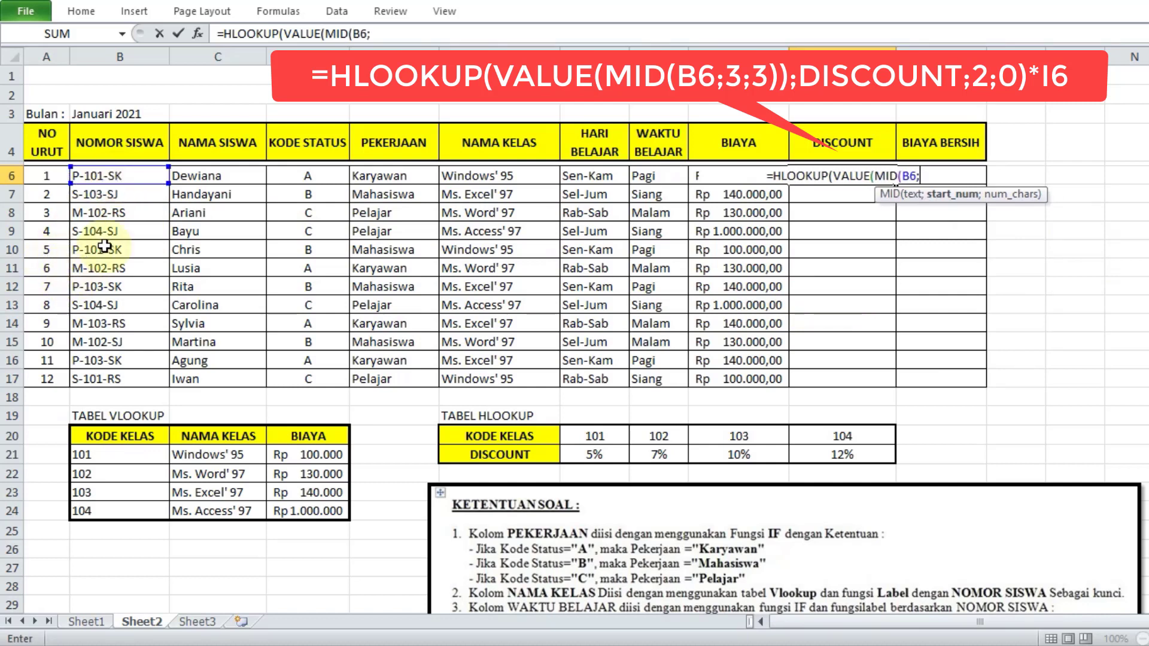
type("3")
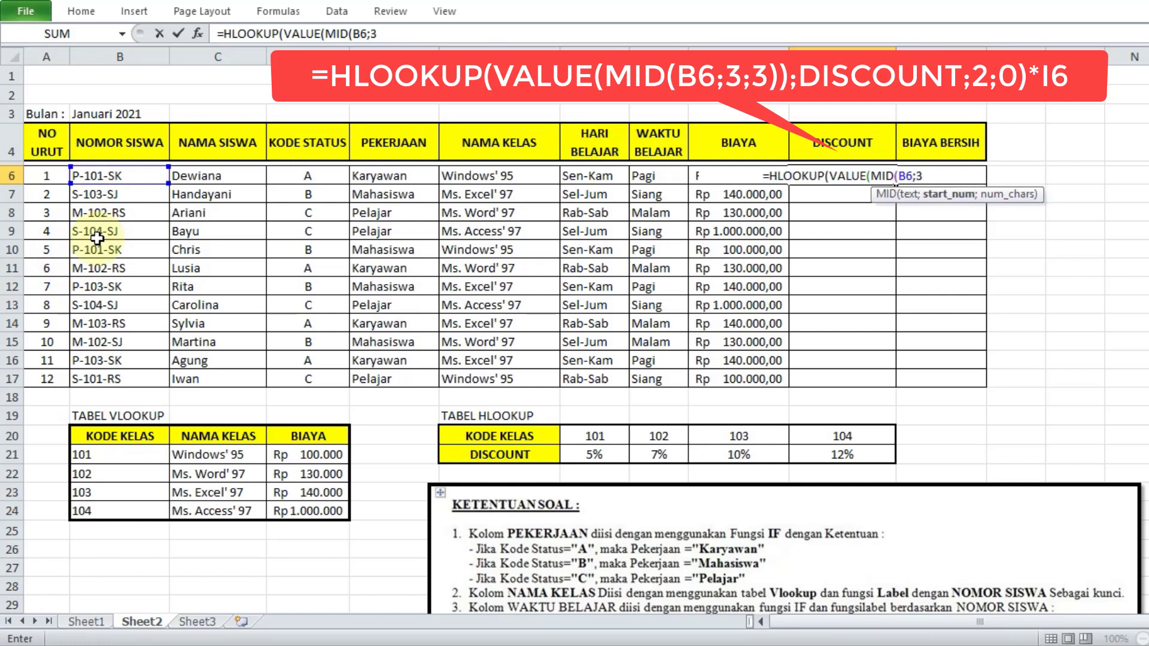
type(";")
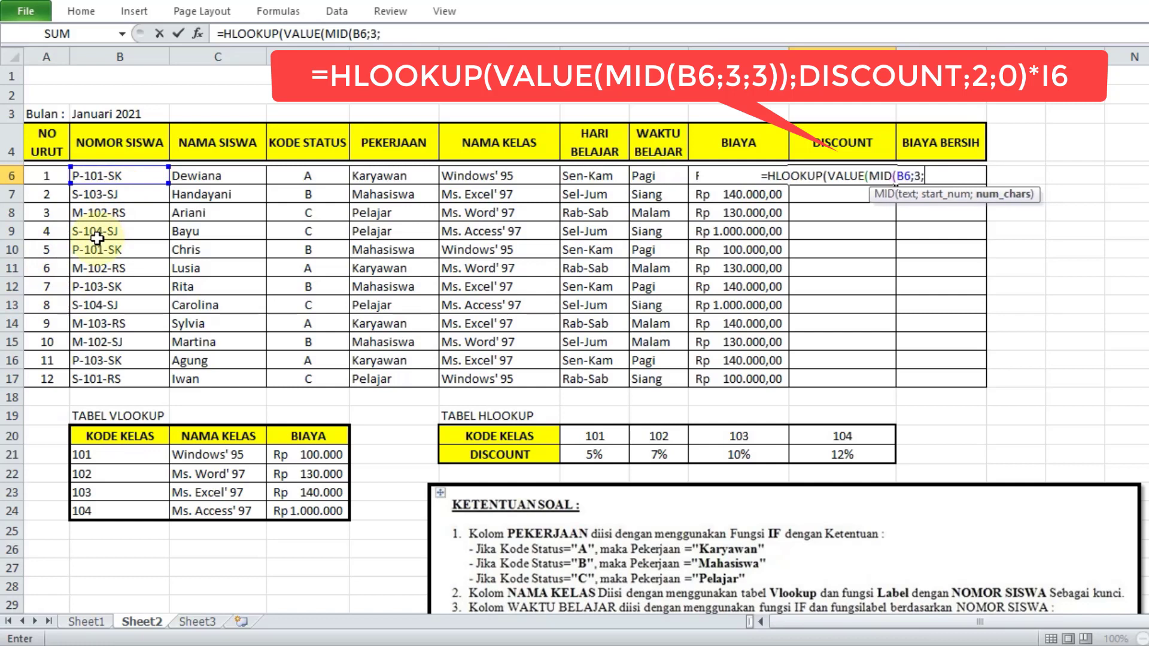
type("3")
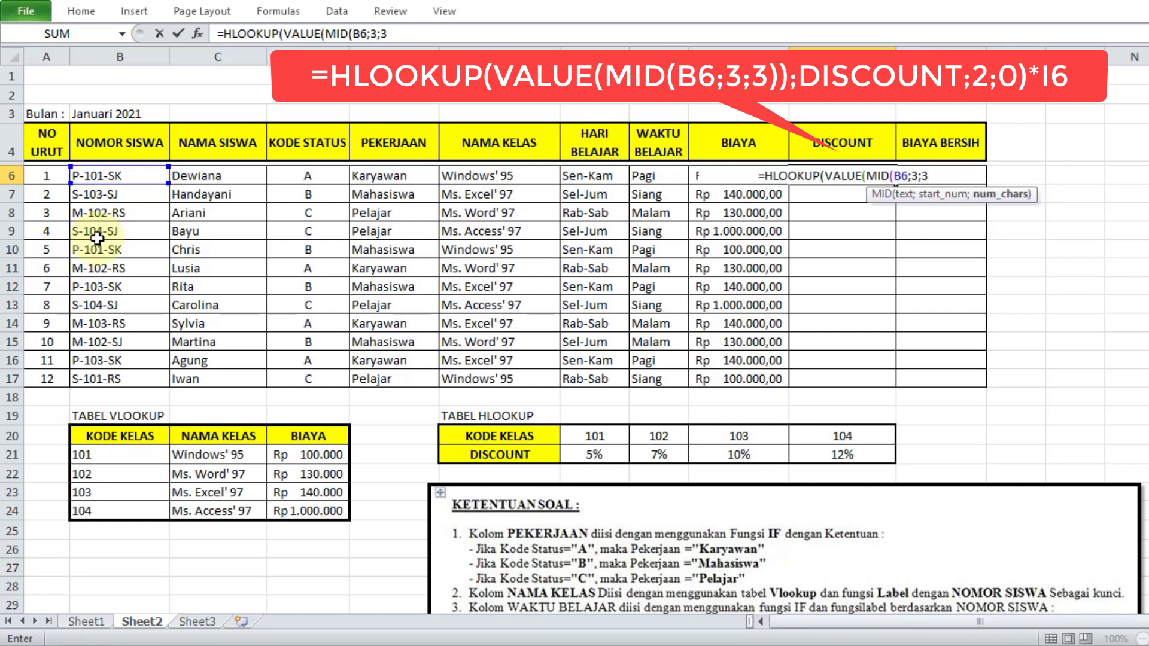
type("))")
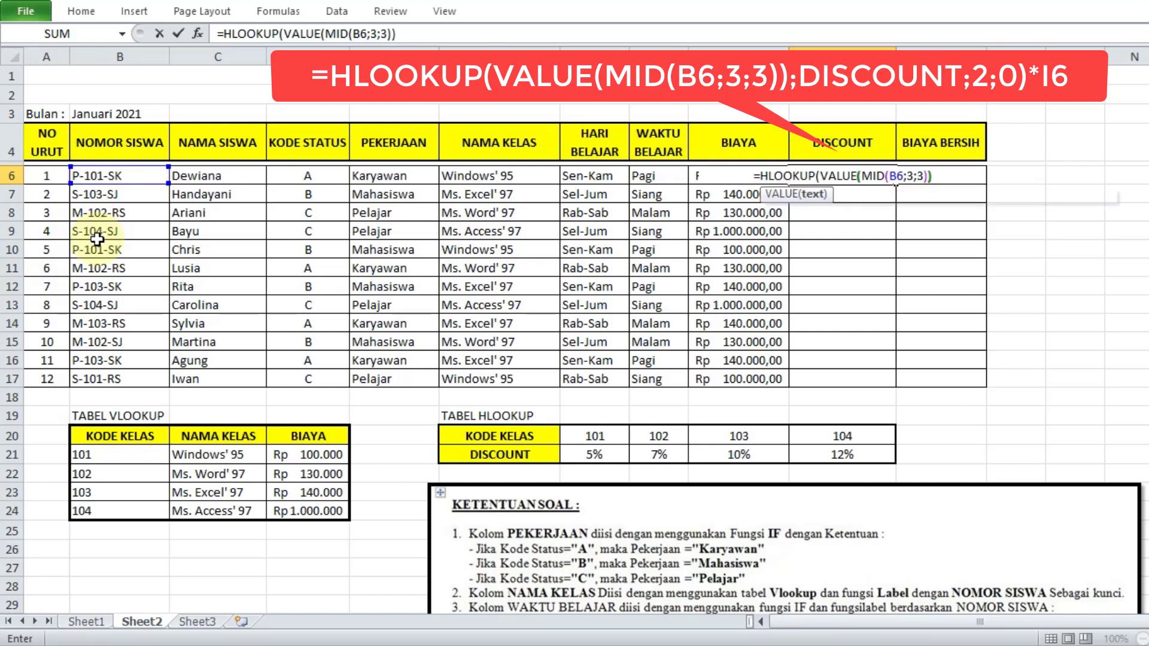
Step: Complete the J6 HLOOKUP with the table array DISCOUNT, row index 2 and range lookup 0
type(";")
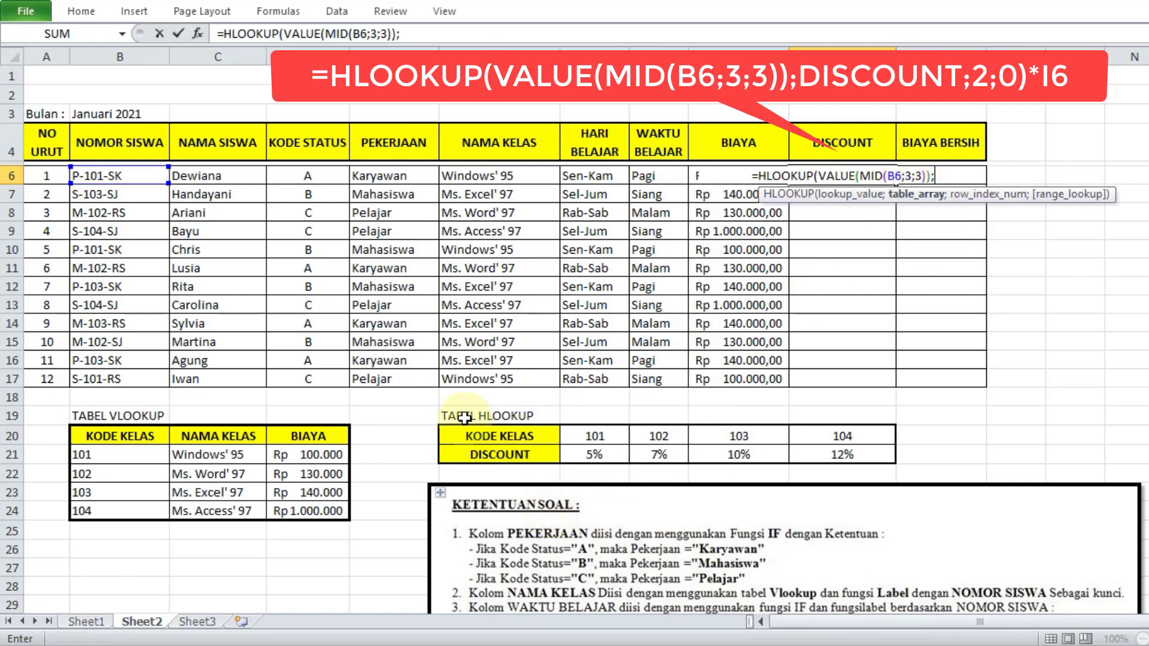
type("DI")
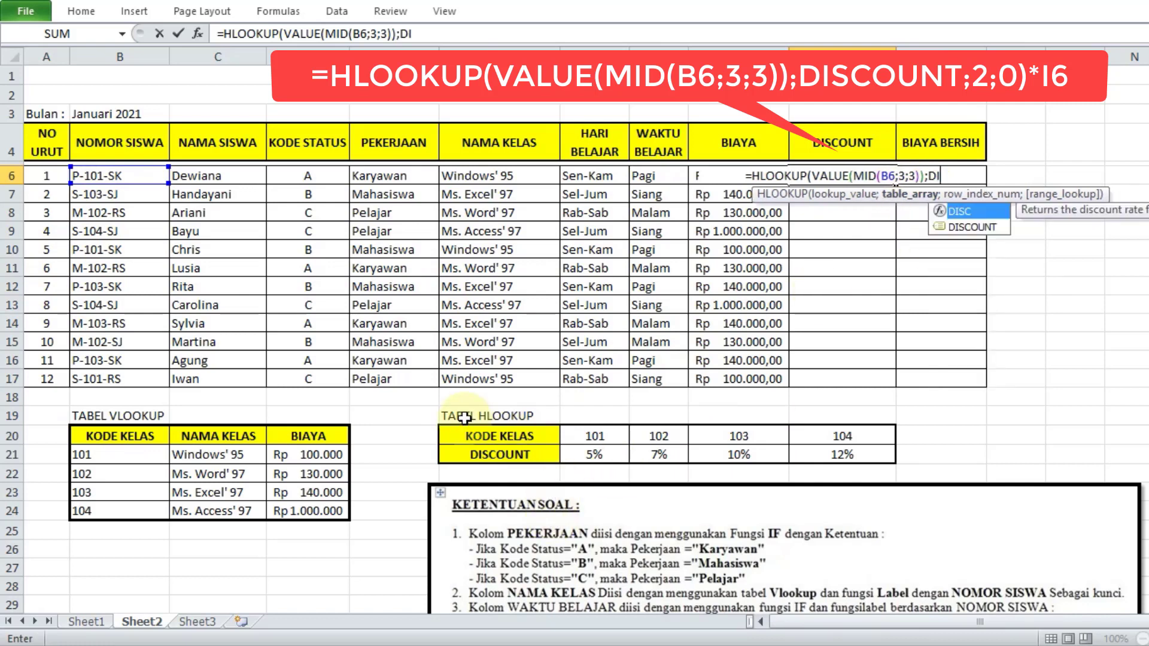
double_click(992, 227)
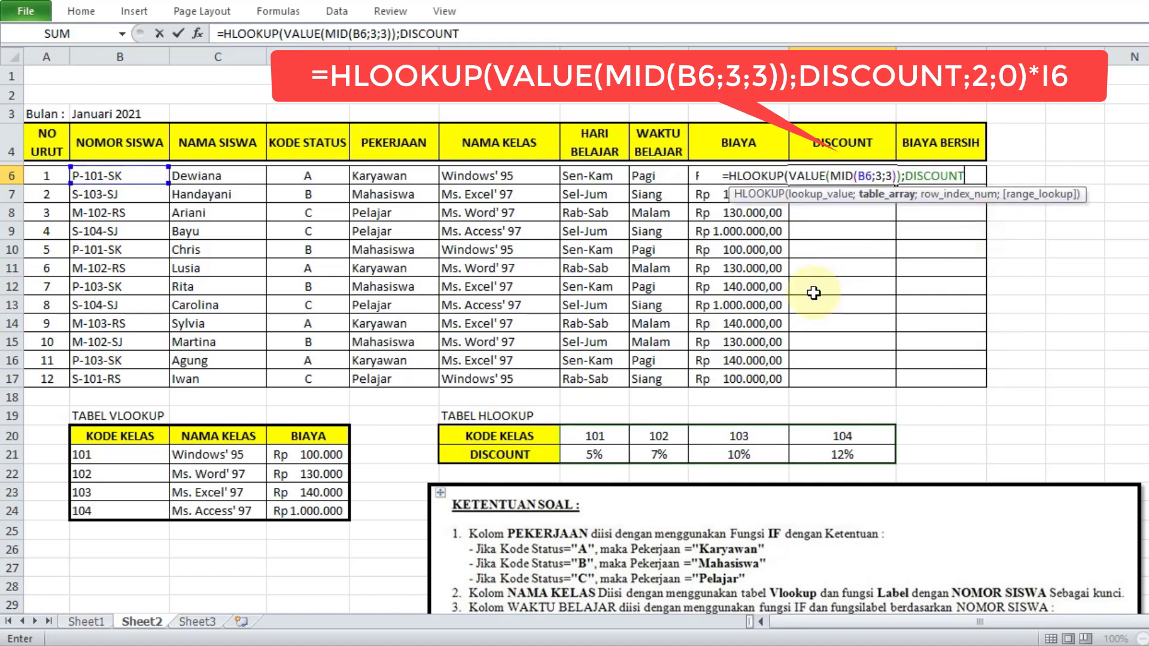
type(";")
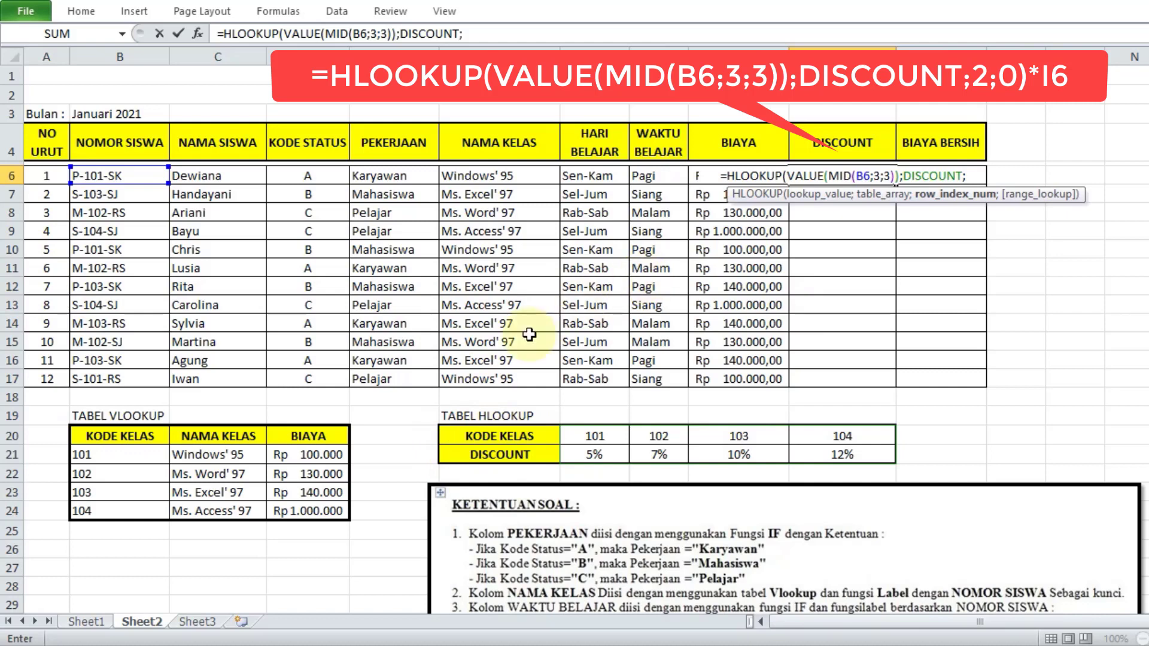
type("2")
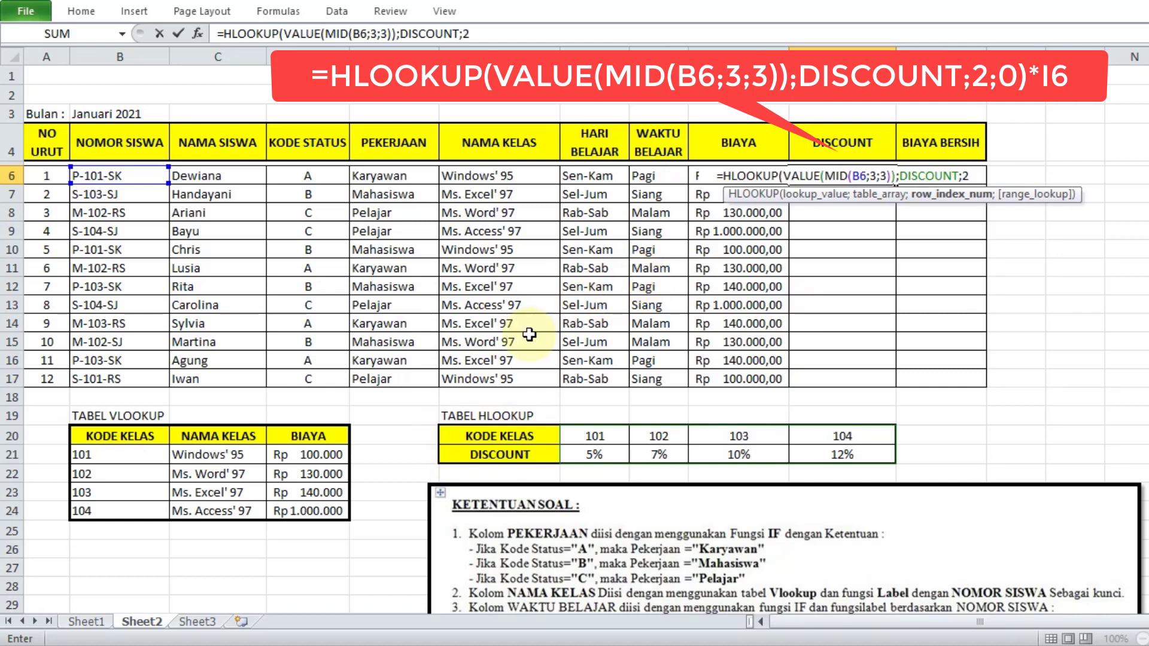
type(";")
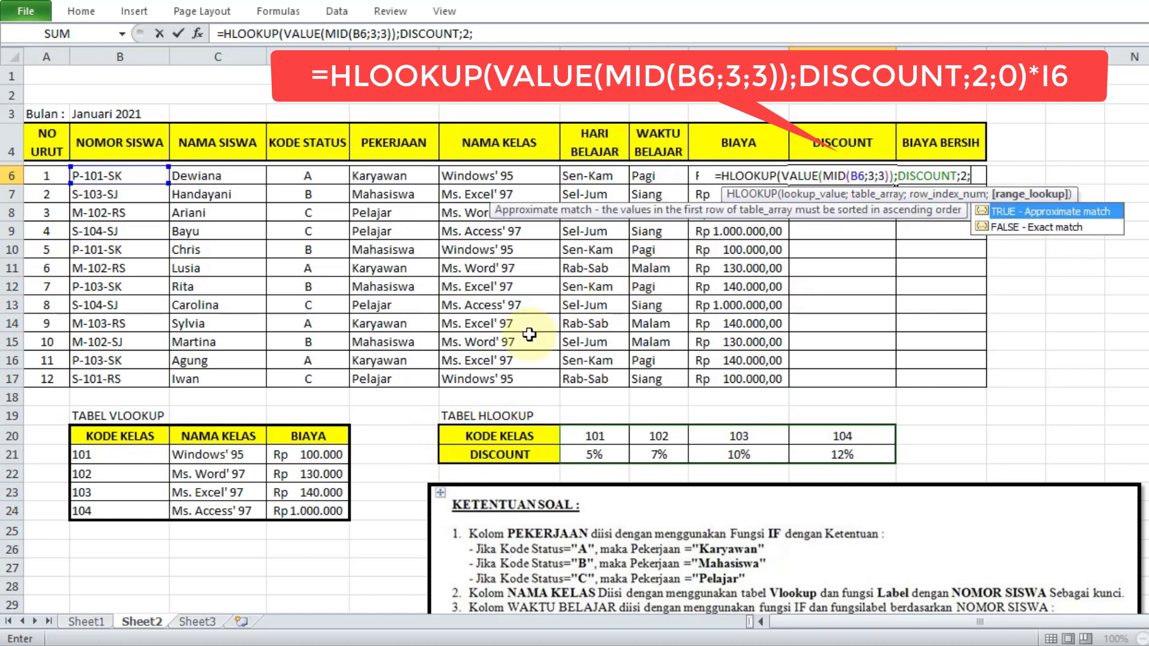
type("0")
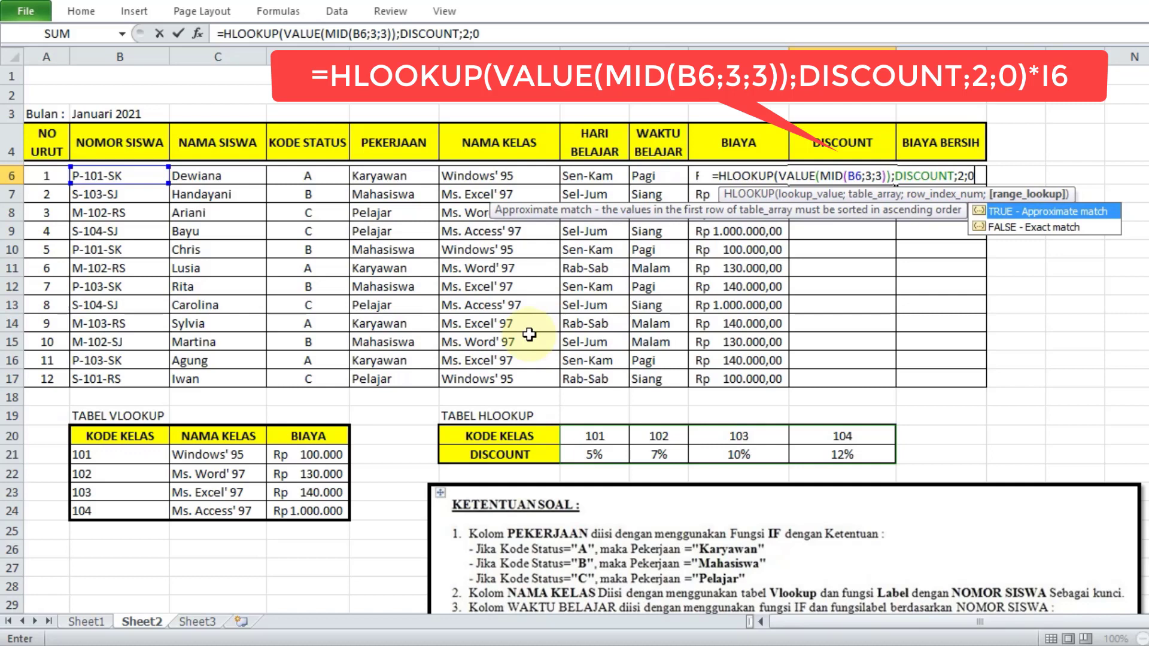
type(")")
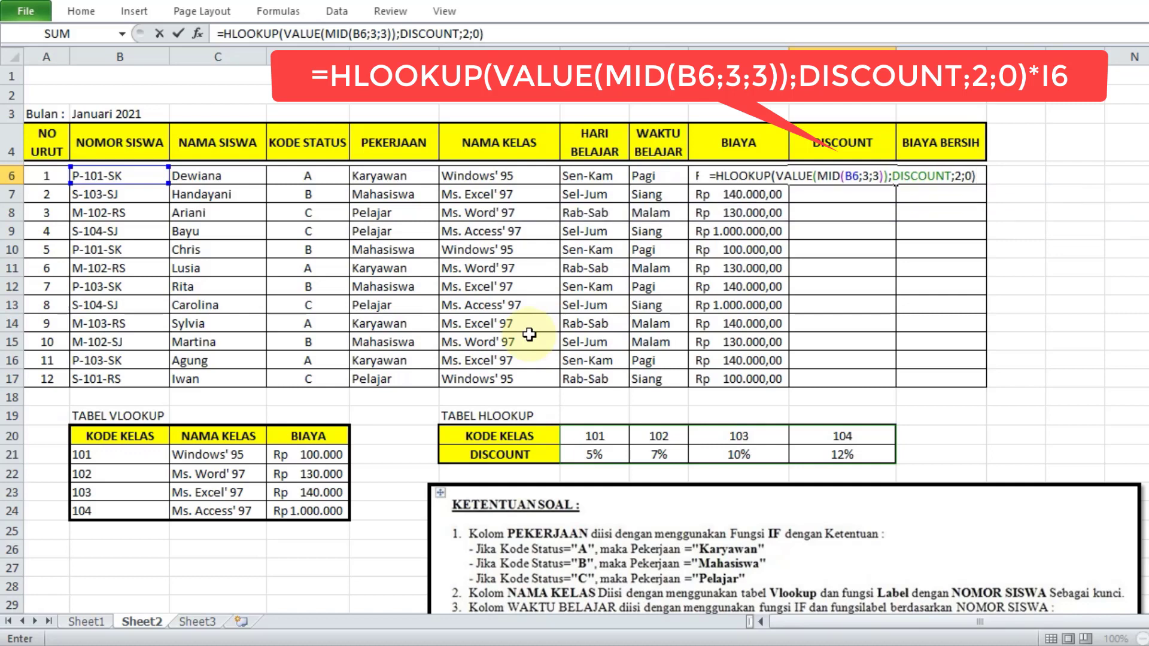
Step: Multiply the J6 HLOOKUP by I6, enter the formula and fill it down to J17
left_click(540, 37)
type("*")
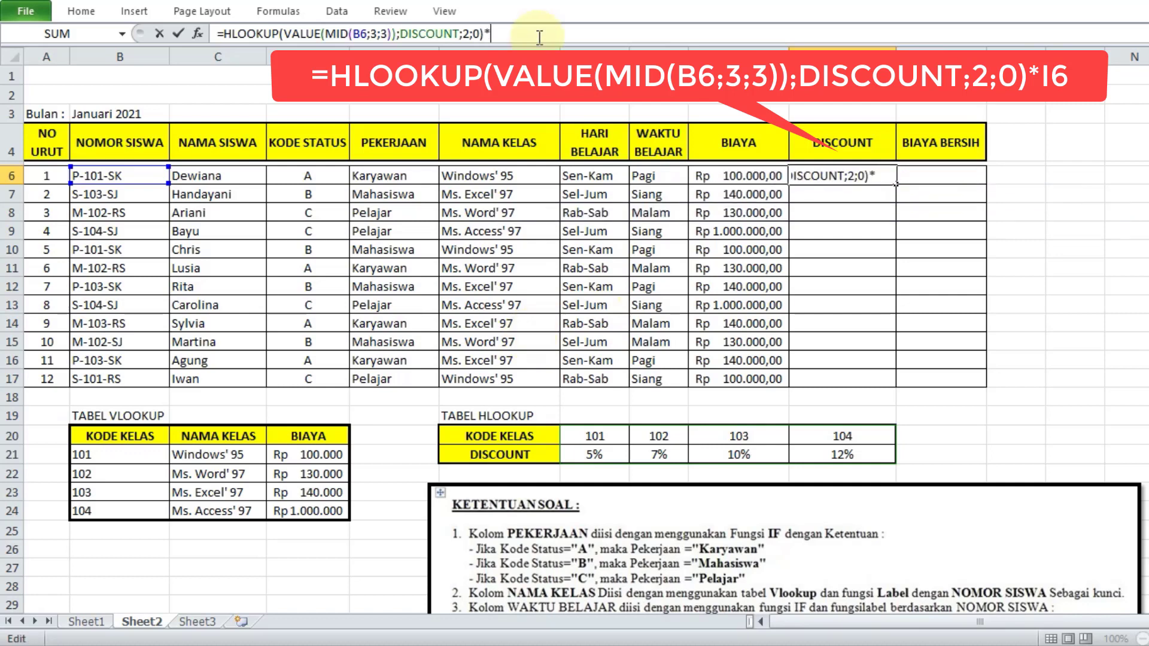
left_click(731, 177)
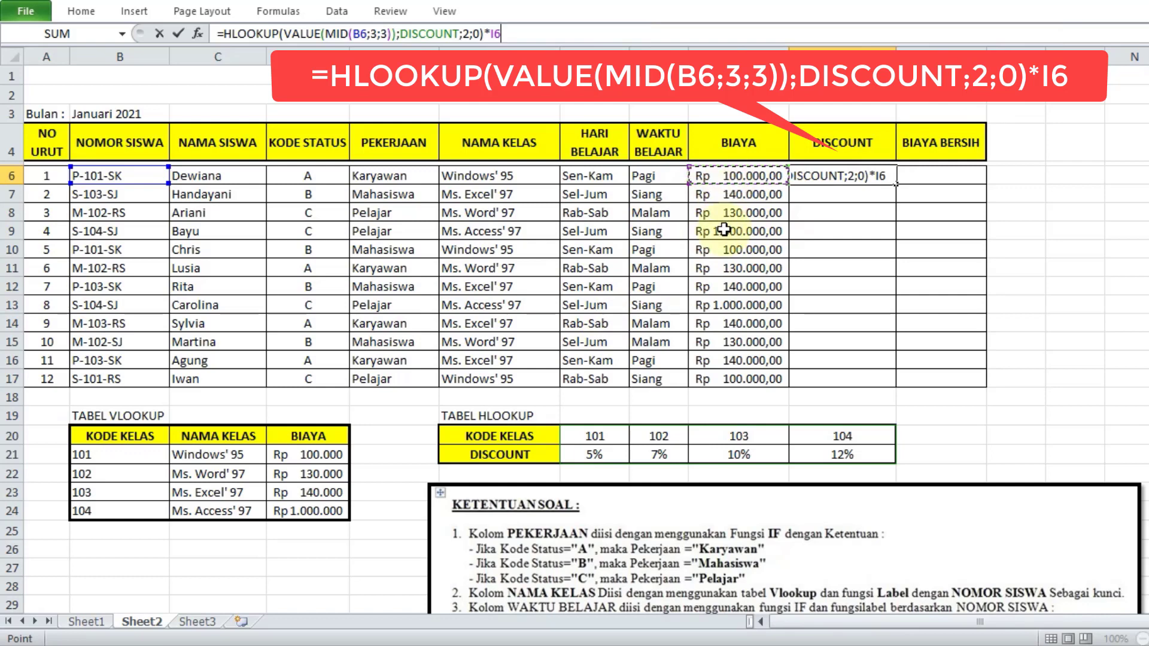
key("Return")
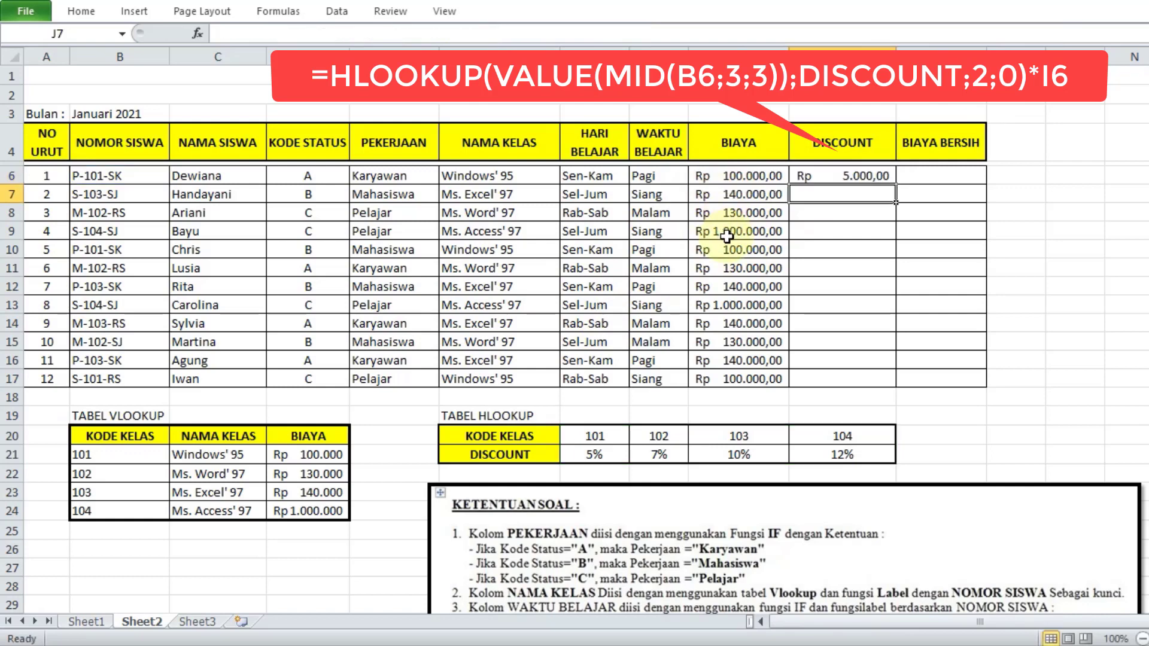
left_click(871, 177)
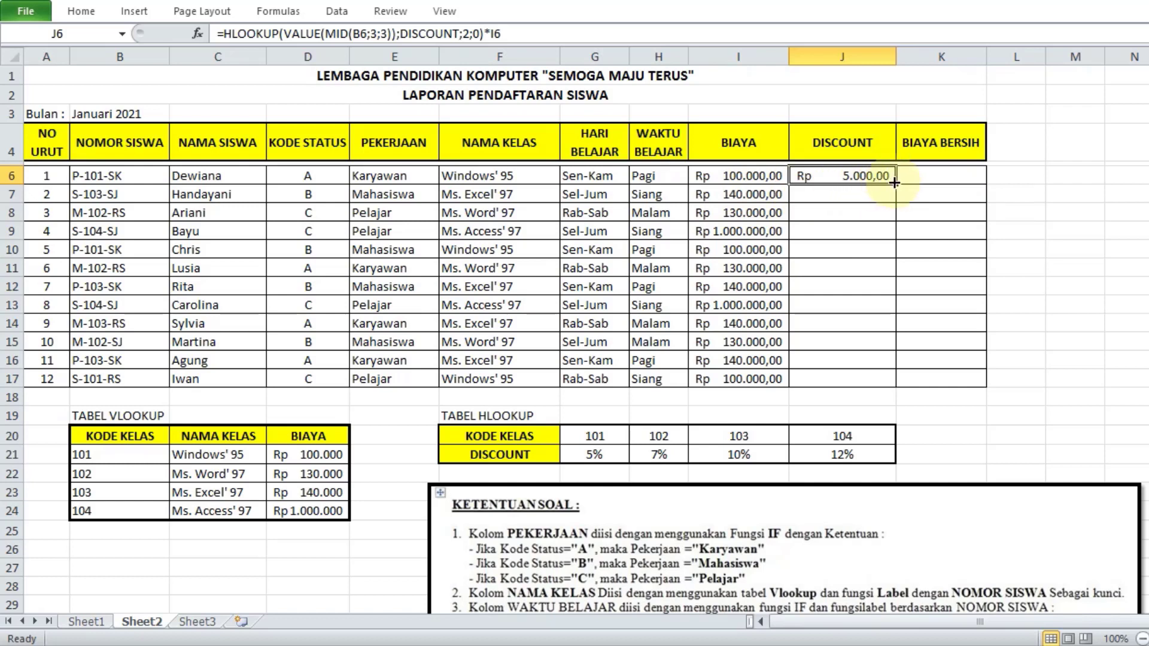
left_click_drag(896, 184, 899, 385)
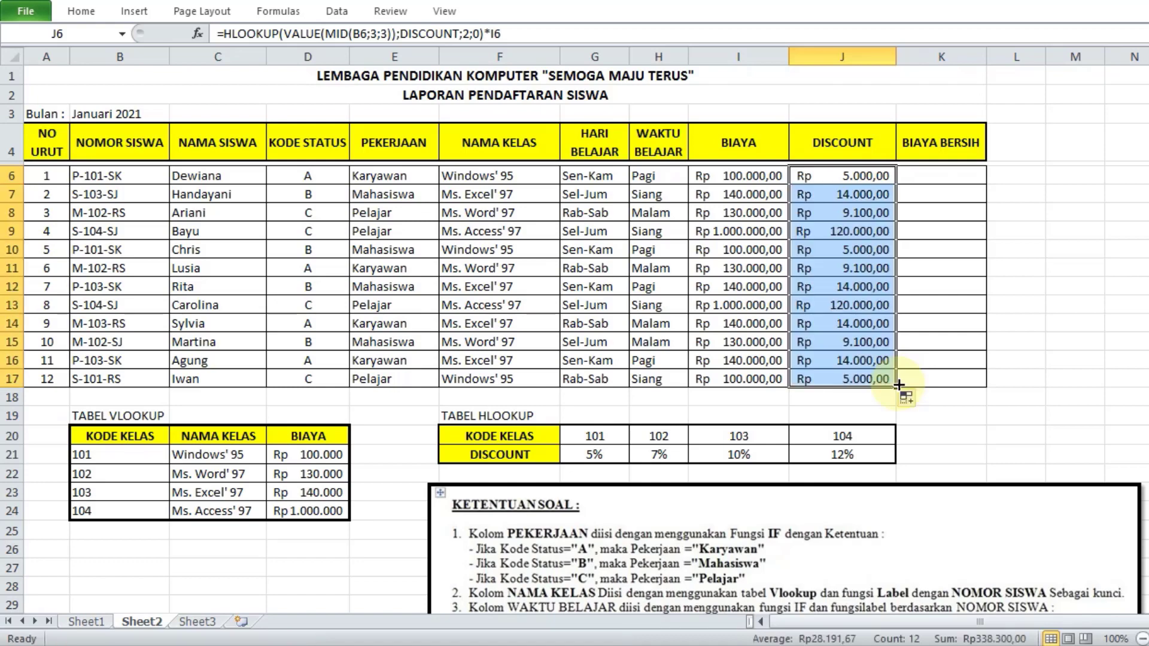
Step: Check the Biaya Bersih rule in the KETENTUAN SOAL picture and enter =I6-J6 in K6 of the BIAYA BERSIH column
left_click(918, 175)
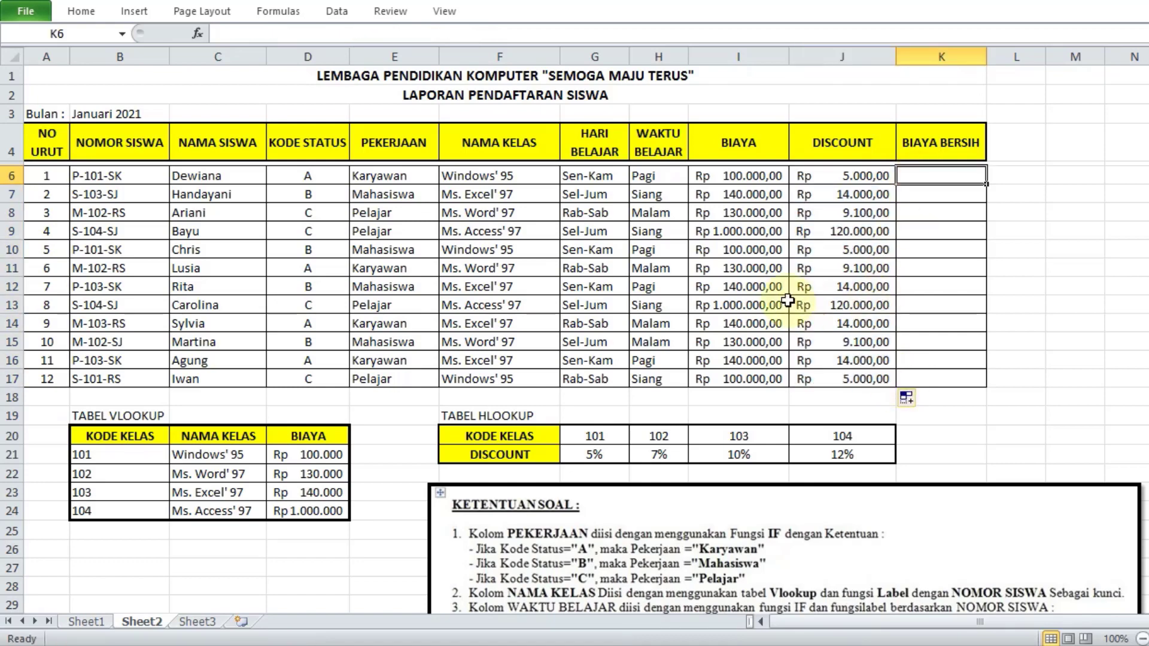
scroll(787, 300, "down", 4)
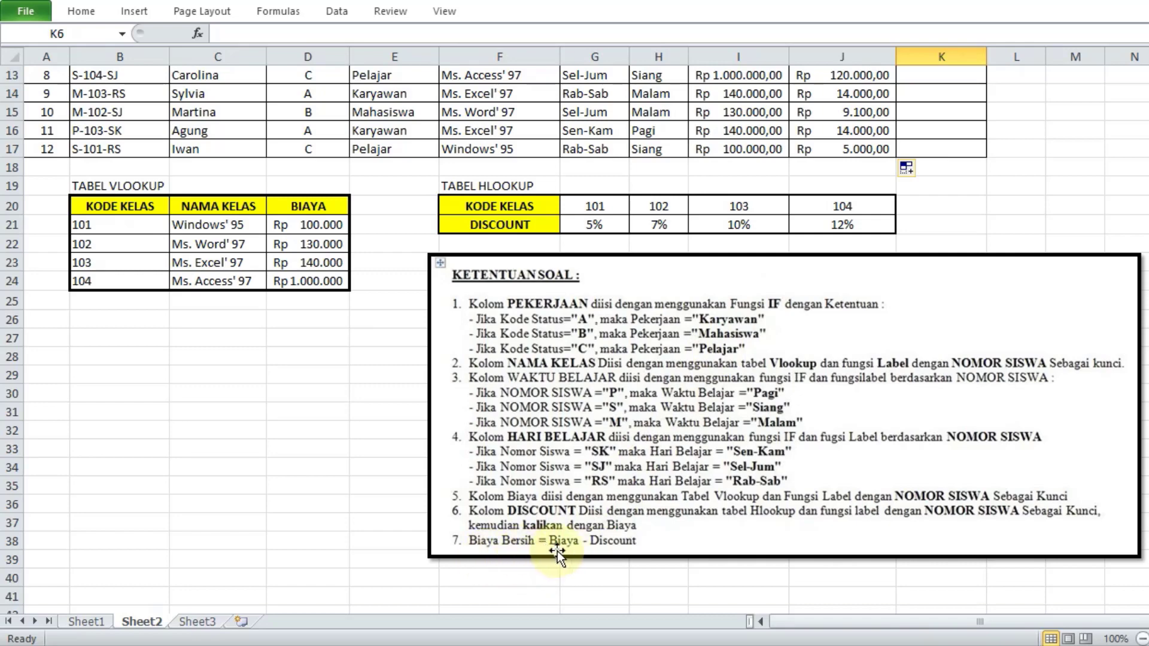
scroll(756, 507, "up", 4)
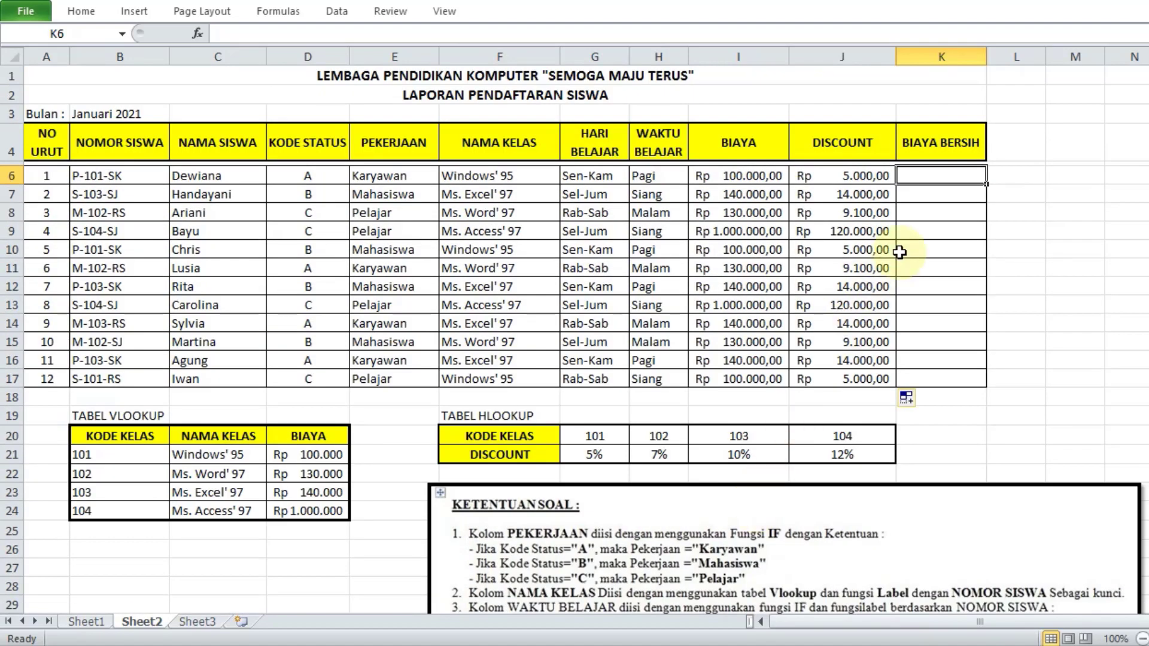
type("=")
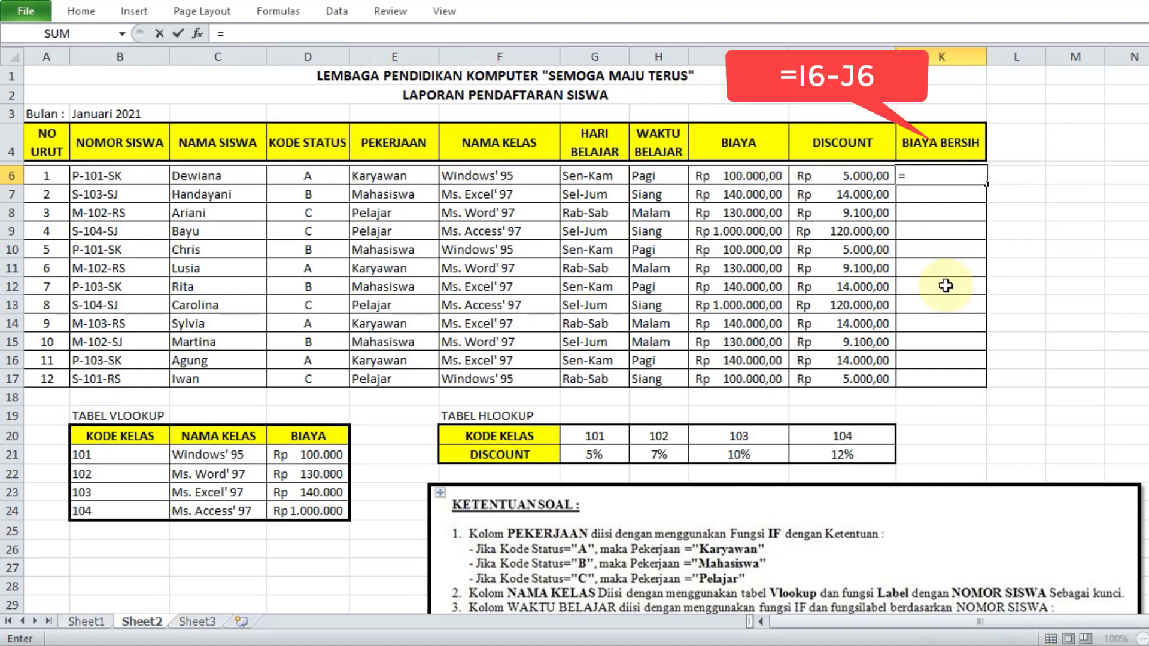
left_click(769, 179)
type("-")
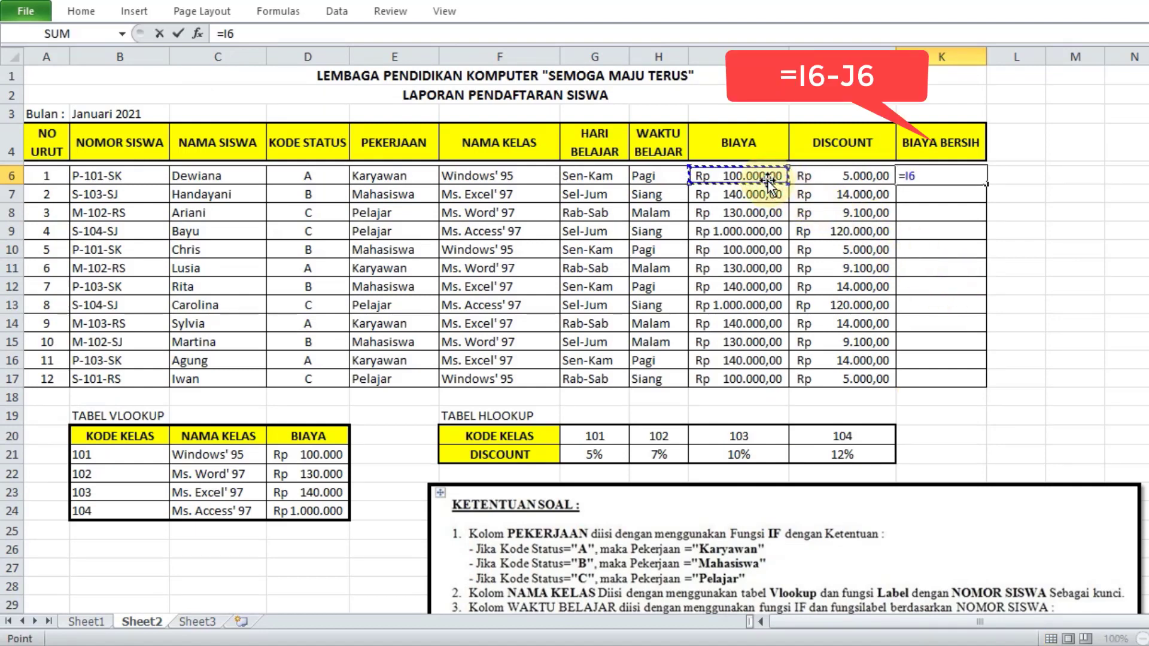
left_click(867, 175)
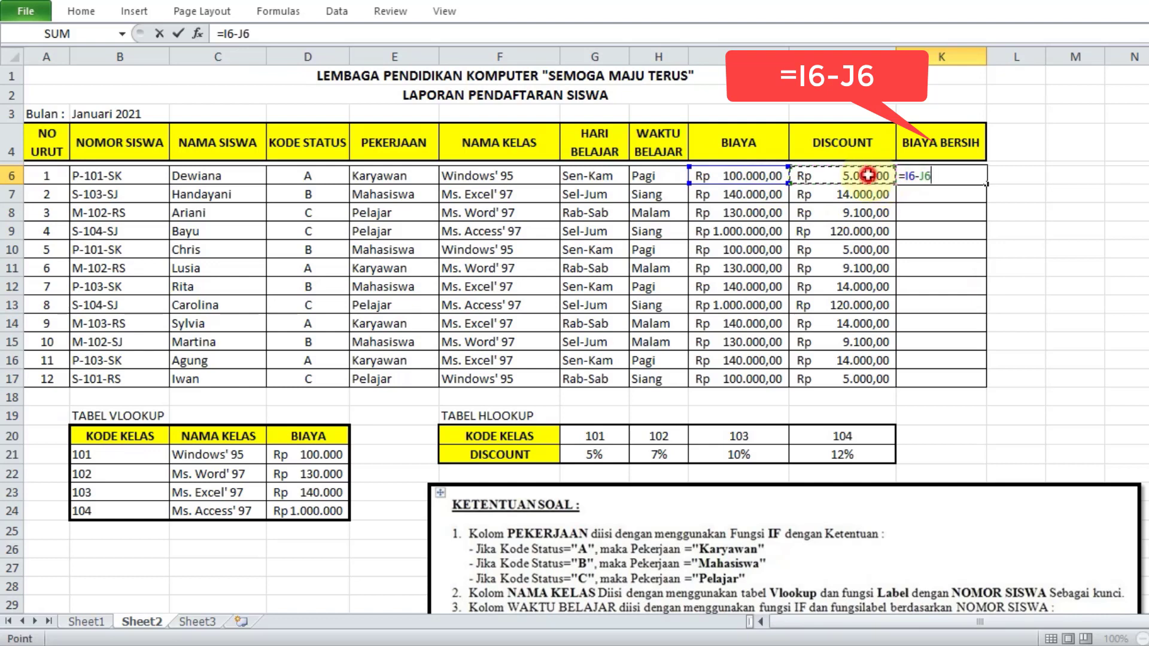
key("Return")
Step: Fill the K6 formula down to K17 and deselect the filled range
left_click(957, 176)
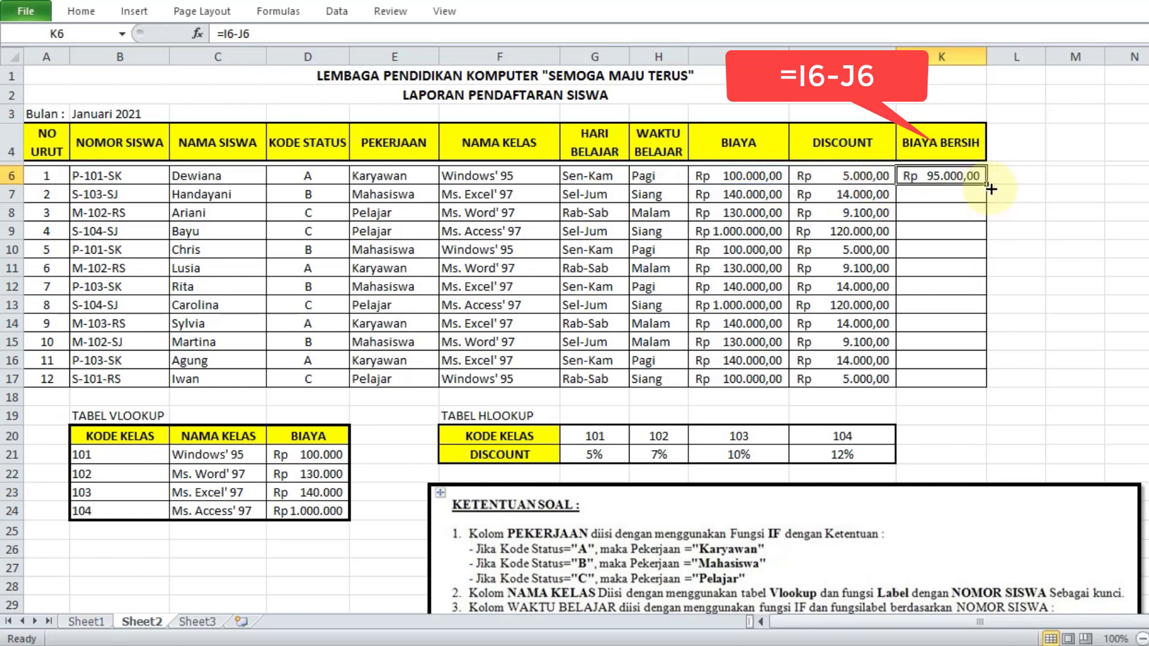
left_click_drag(991, 185, 986, 382)
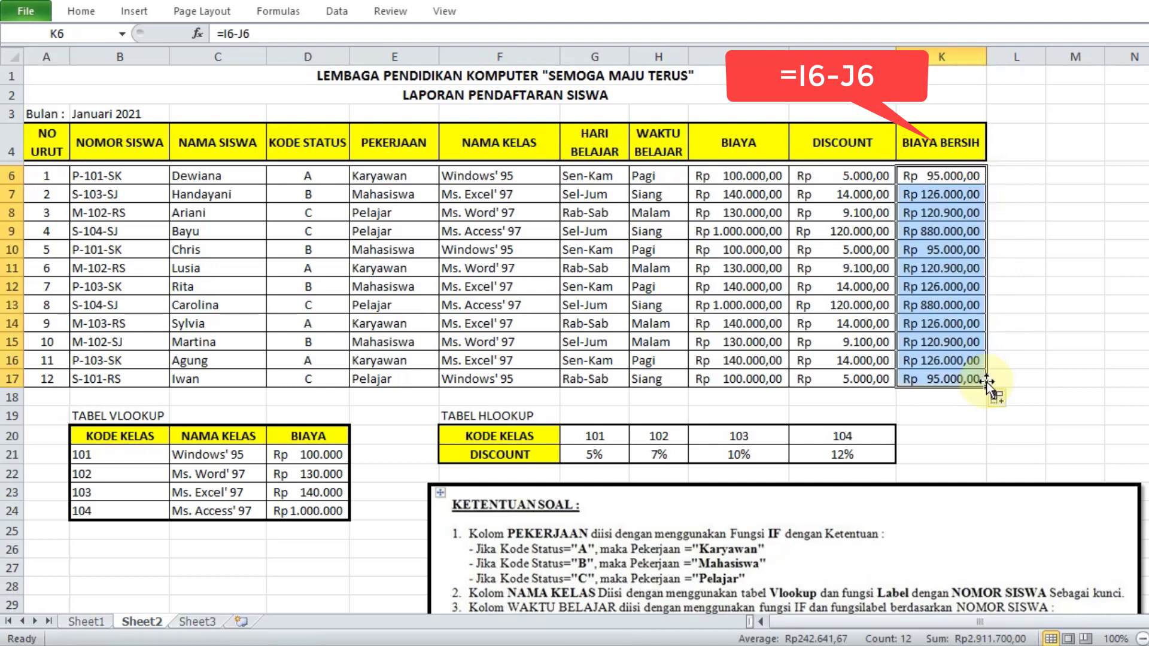
left_click(1060, 272)
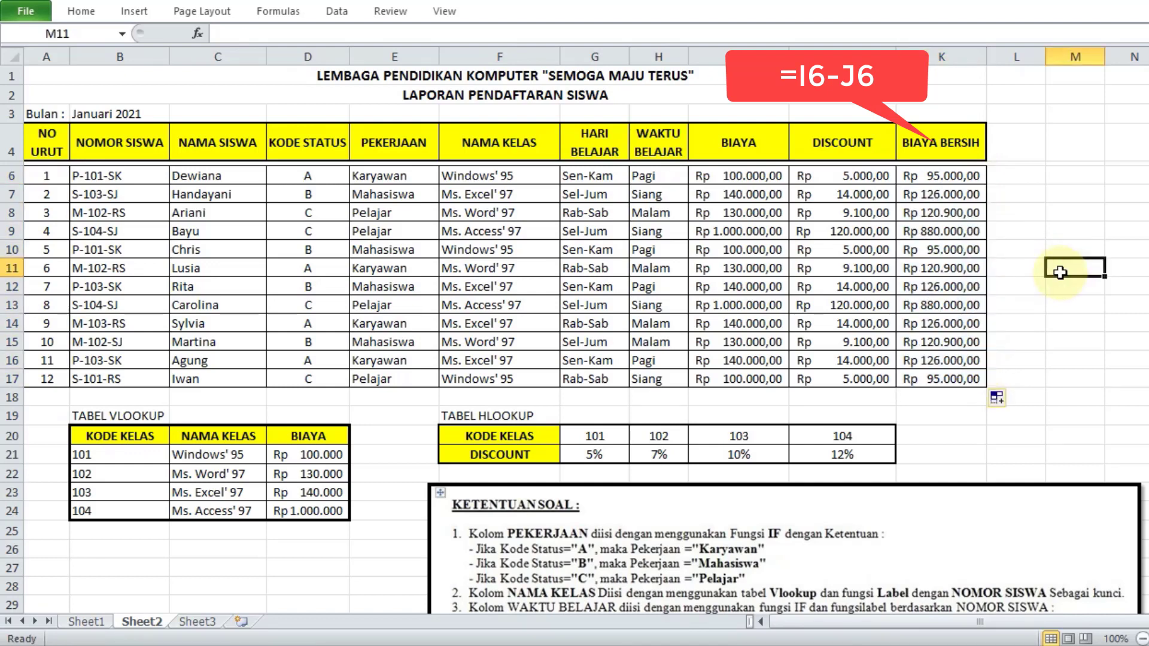